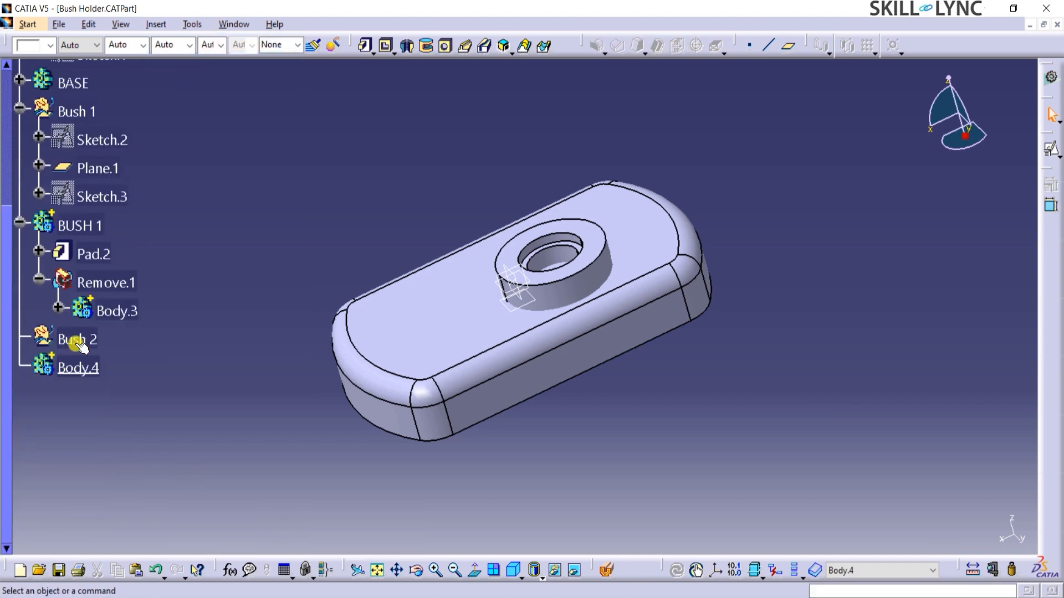
Step: Rename the body Body.4 as BUSH 2
click(91, 369)
key(alt+Return)
text(BU)
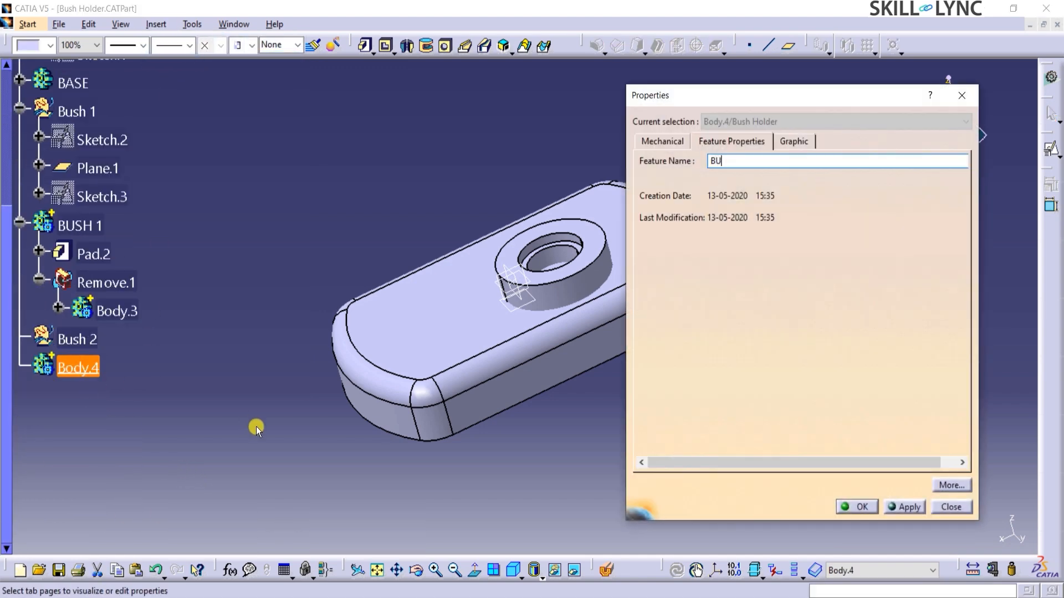
text(SH 2)
key(Return)
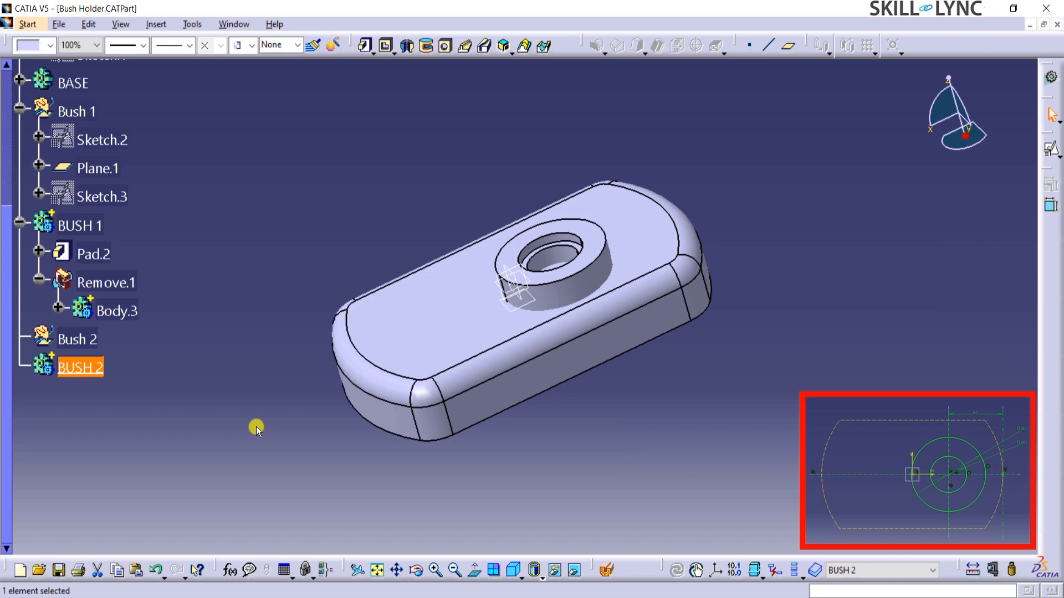
Step: Copy Sketch.2 from the Bush 1 set into the Bush 2 set
click(103, 142)
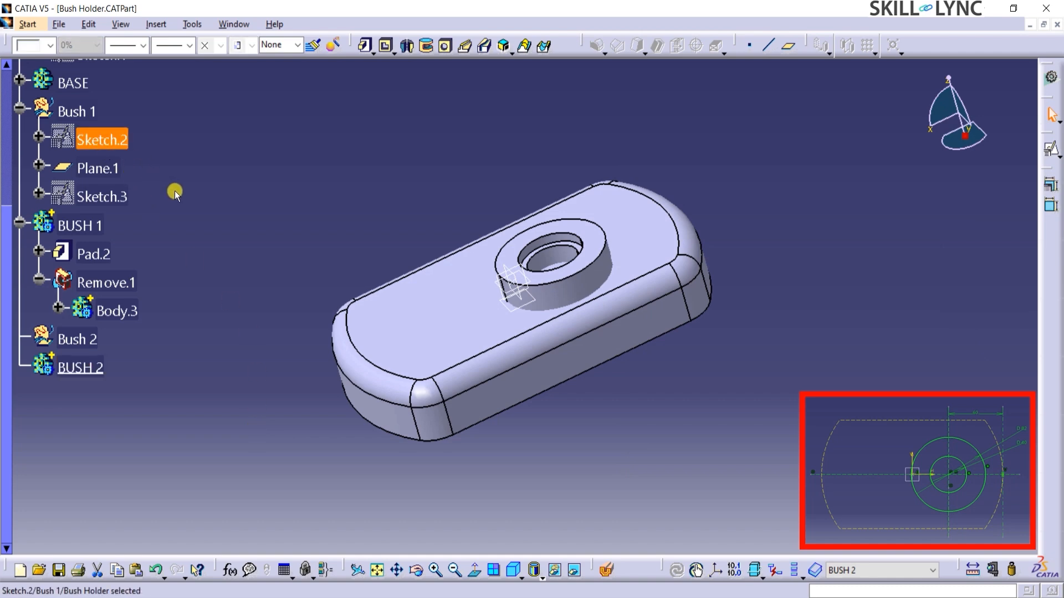
click(84, 342)
key(ctrl+v)
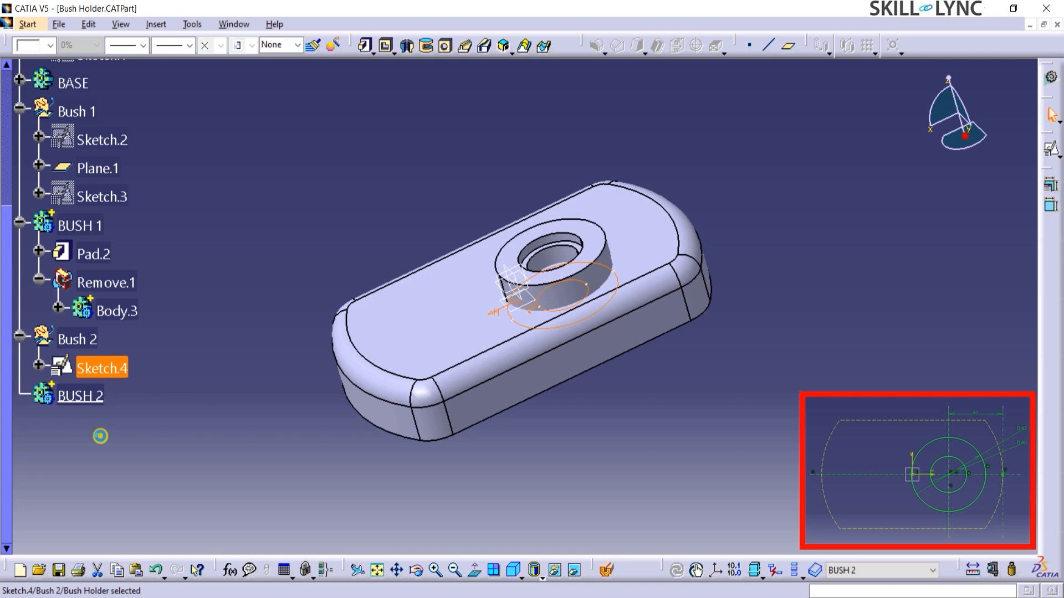
Step: Open the copied sketch in the Bush 2 set and set the horizontal offset of the circles' centre to 60 mm
double_click(107, 369)
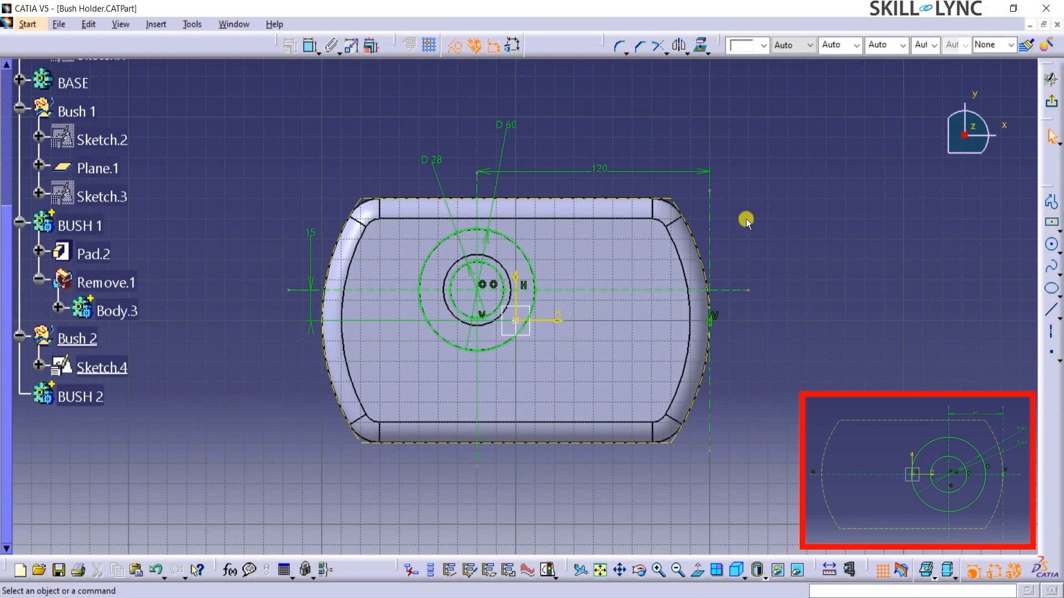
click(609, 170)
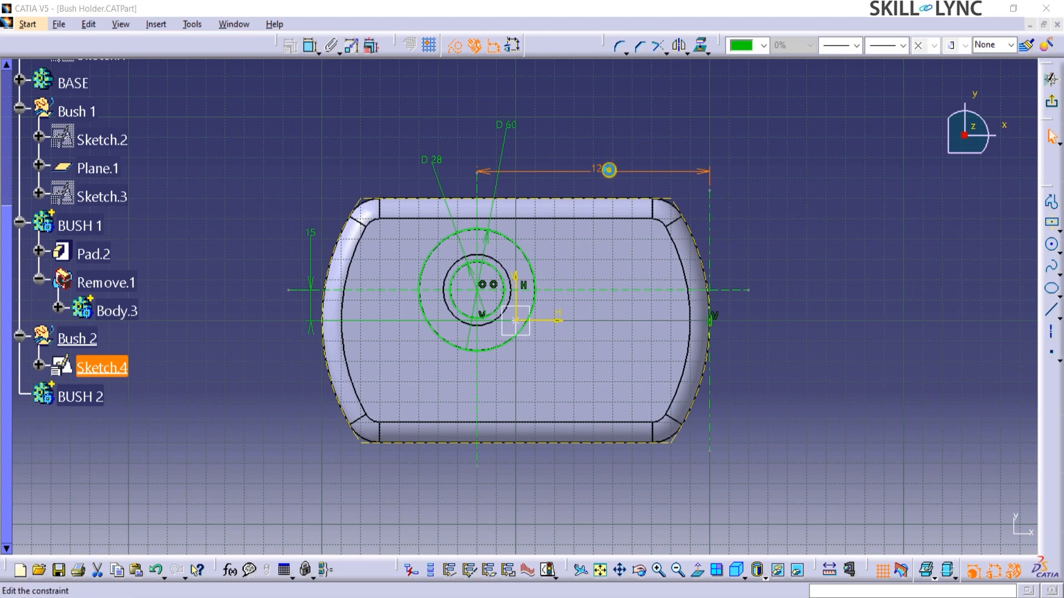
double_click(609, 170)
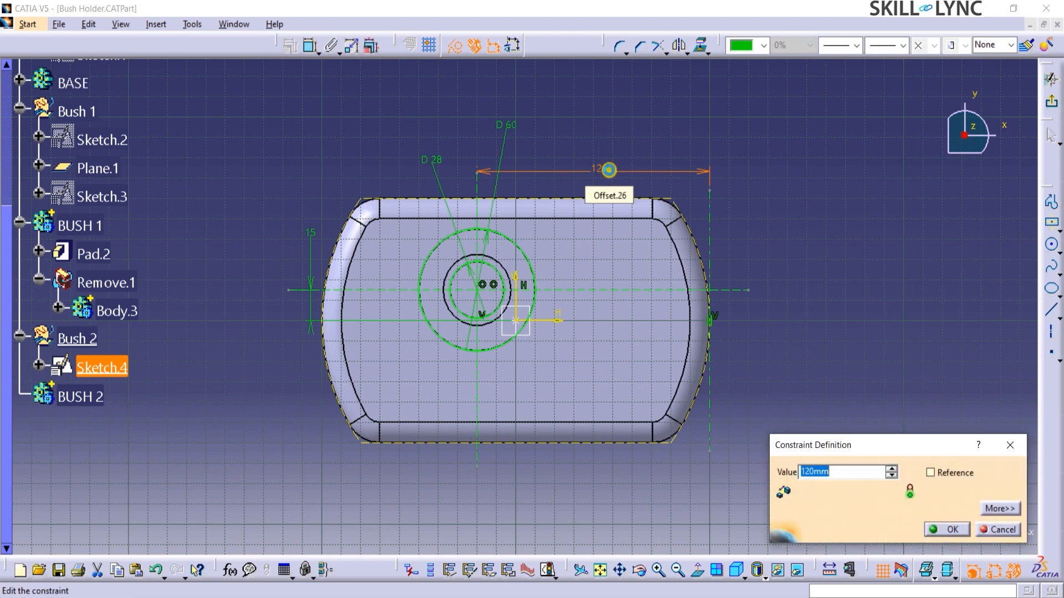
text(6)
key(Return)
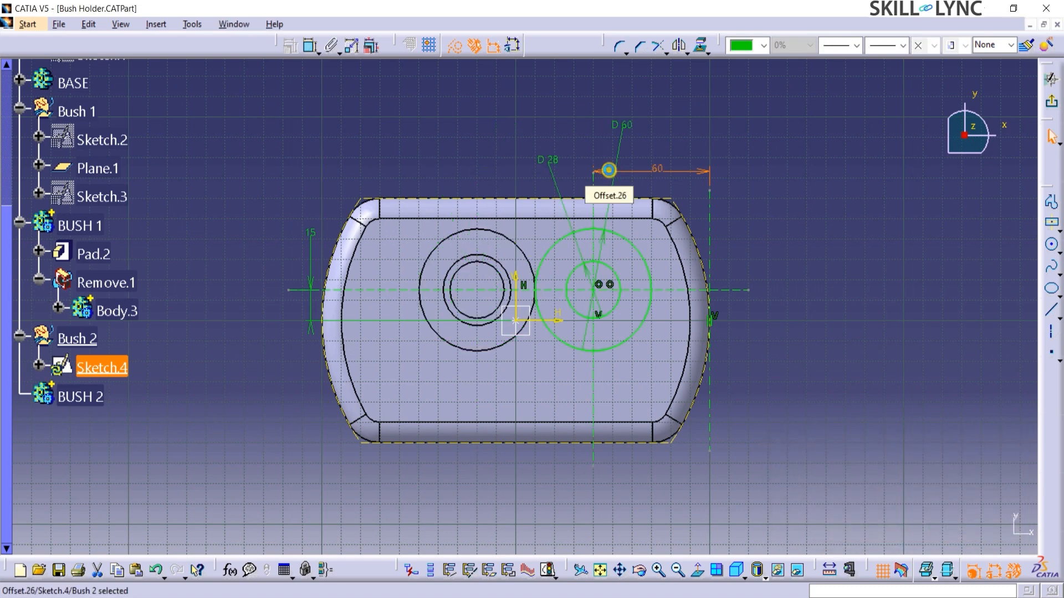
click(807, 255)
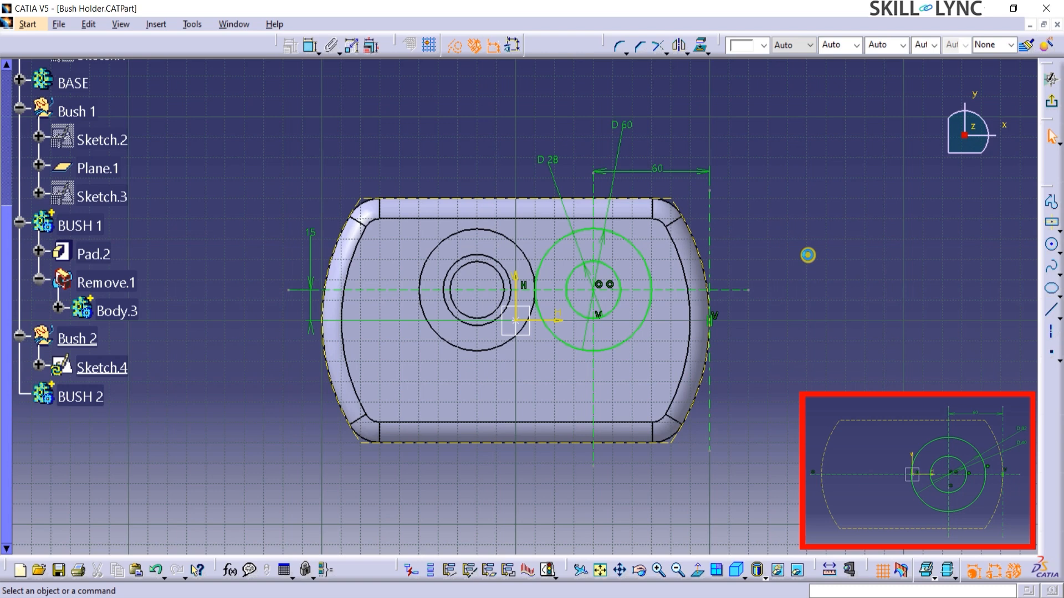
Step: Delete the outer 60 mm circle and the 15 mm vertical offset constraint from the copied sketch
click(643, 327)
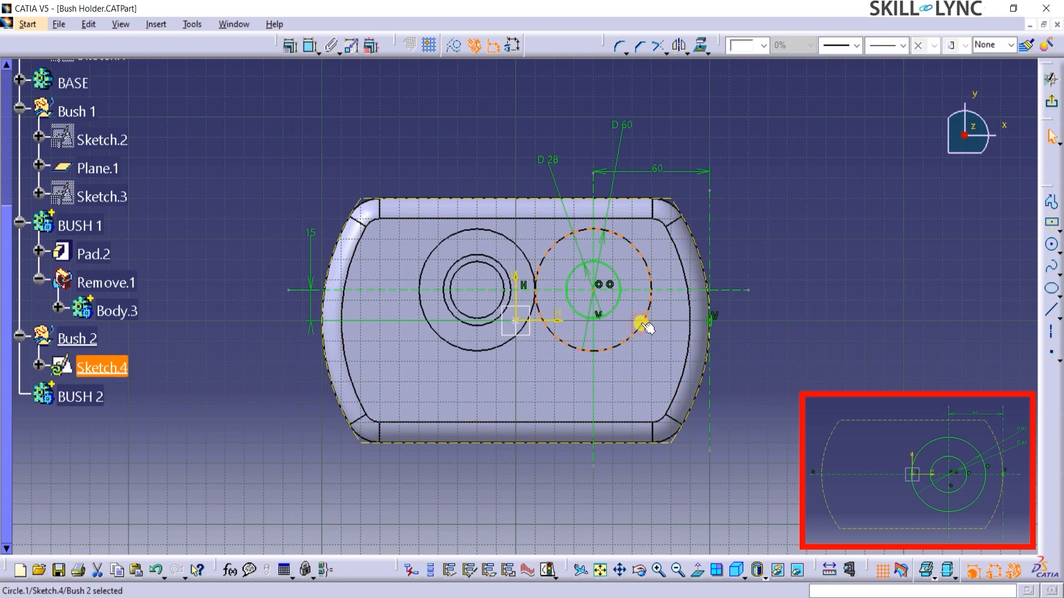
ctrl+click(618, 304)
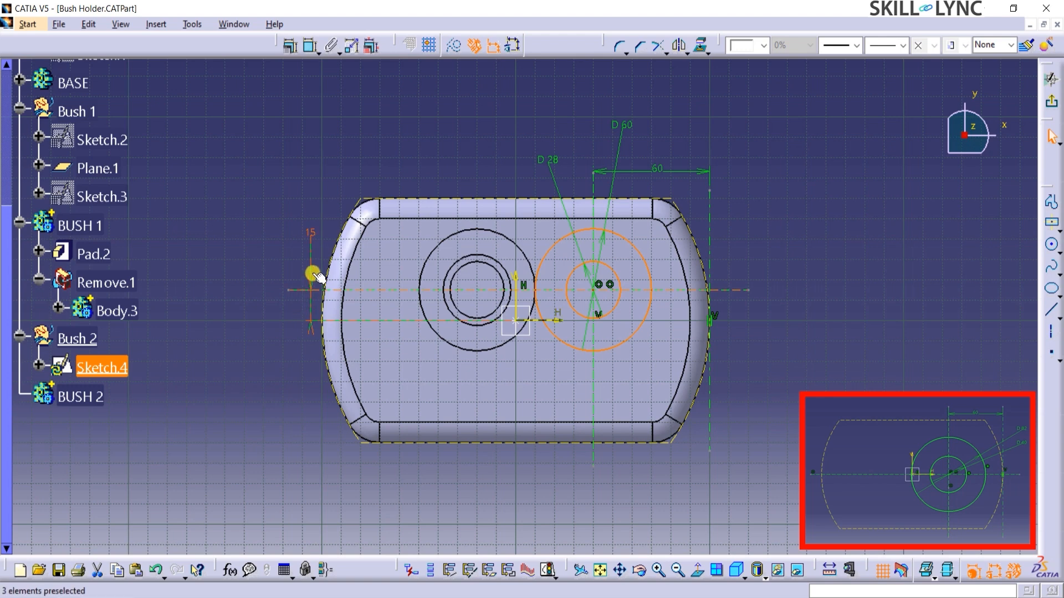
ctrl+click(619, 306)
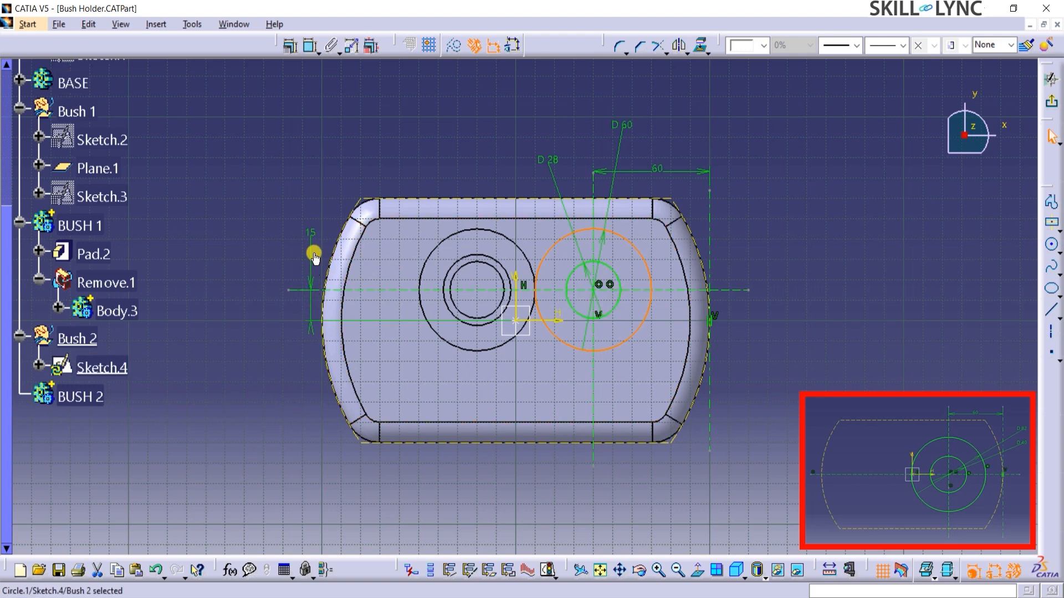
ctrl+click(294, 278)
key(Delete)
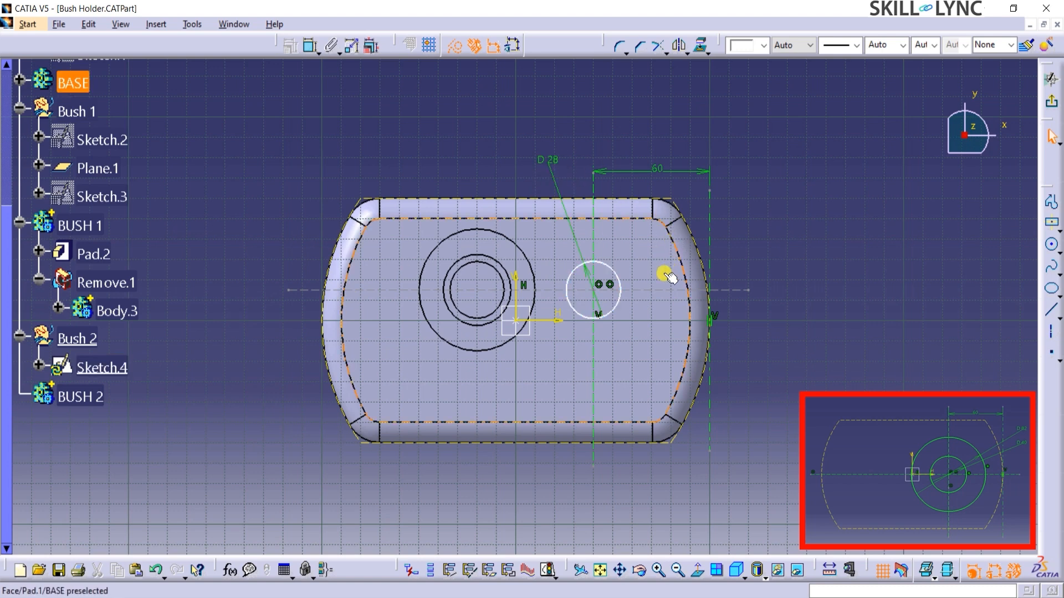
Step: Constrain the circle's horizontal centreline to be coincident with the sketch's H axis
drag(656, 291, 661, 263)
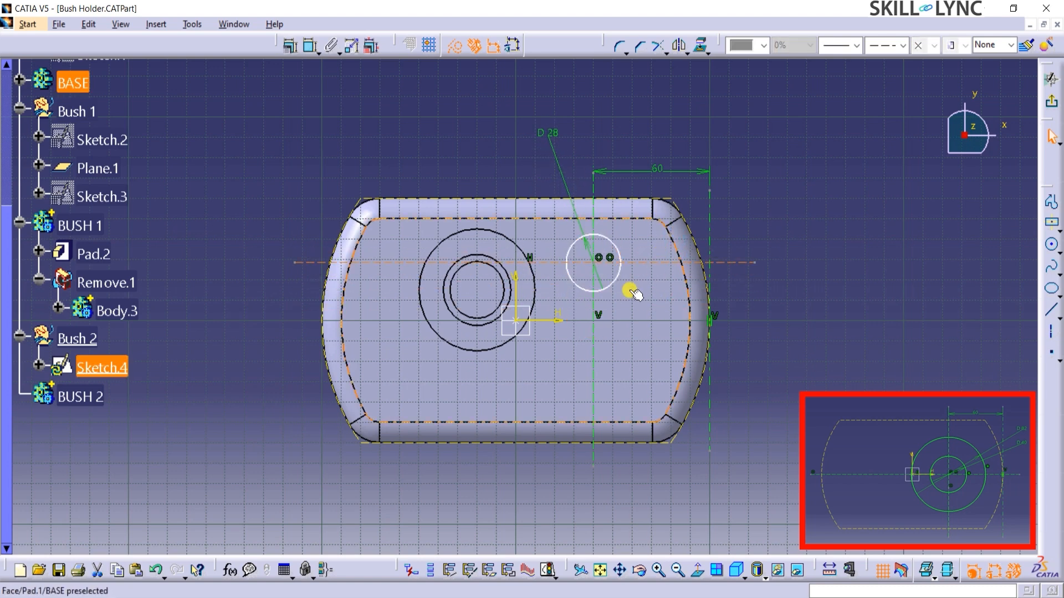
click(546, 321)
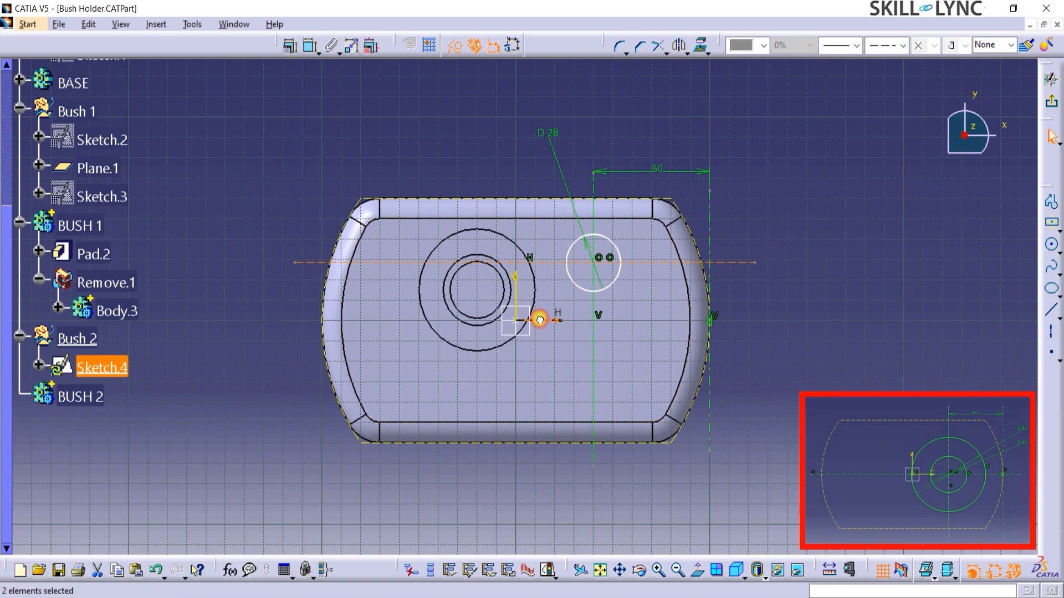
click(289, 45)
click(949, 267)
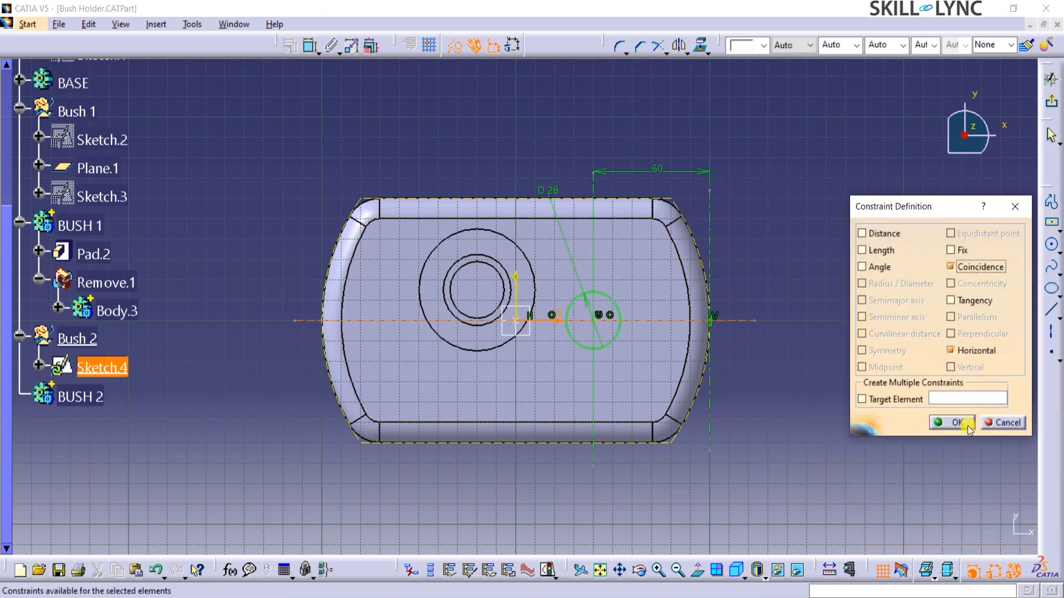
click(951, 419)
click(855, 260)
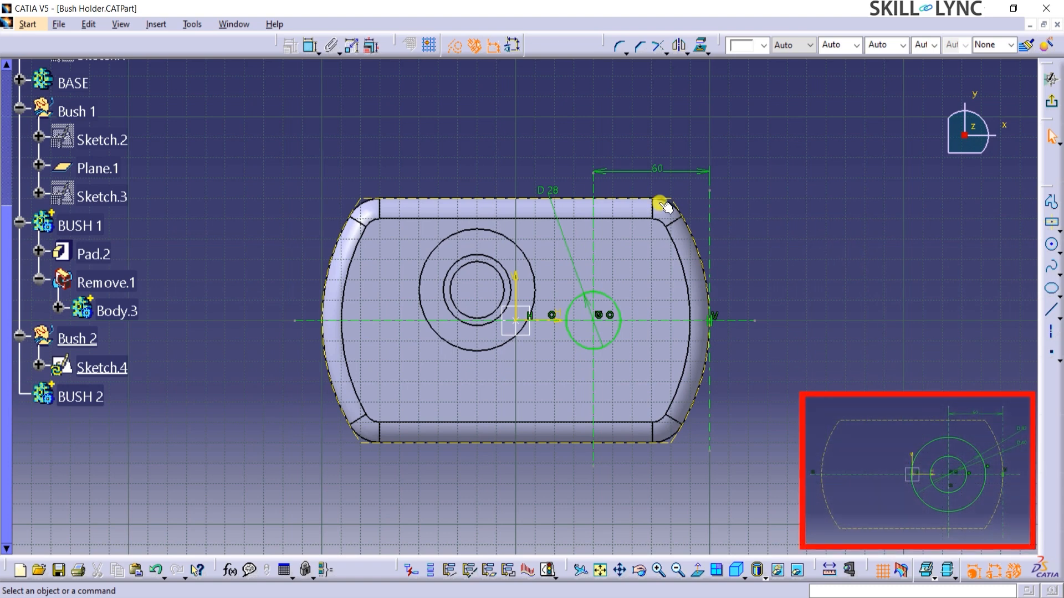
Step: Reposition the circle's diameter dimension and sketch a larger concentric circle around it, about 67 mm in diameter
click(550, 189)
drag(556, 180, 542, 161)
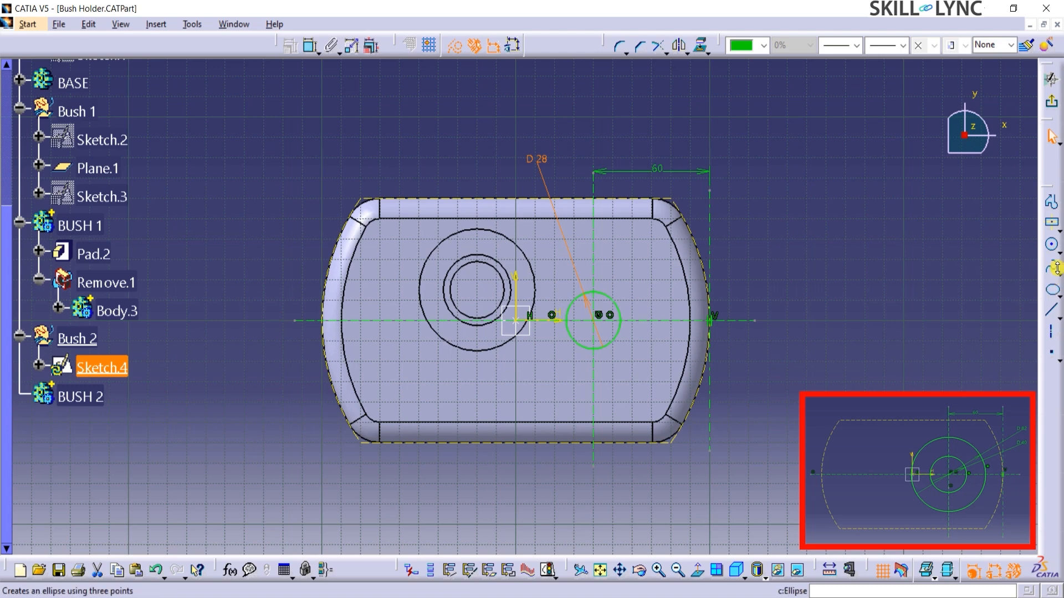
click(1052, 249)
click(593, 321)
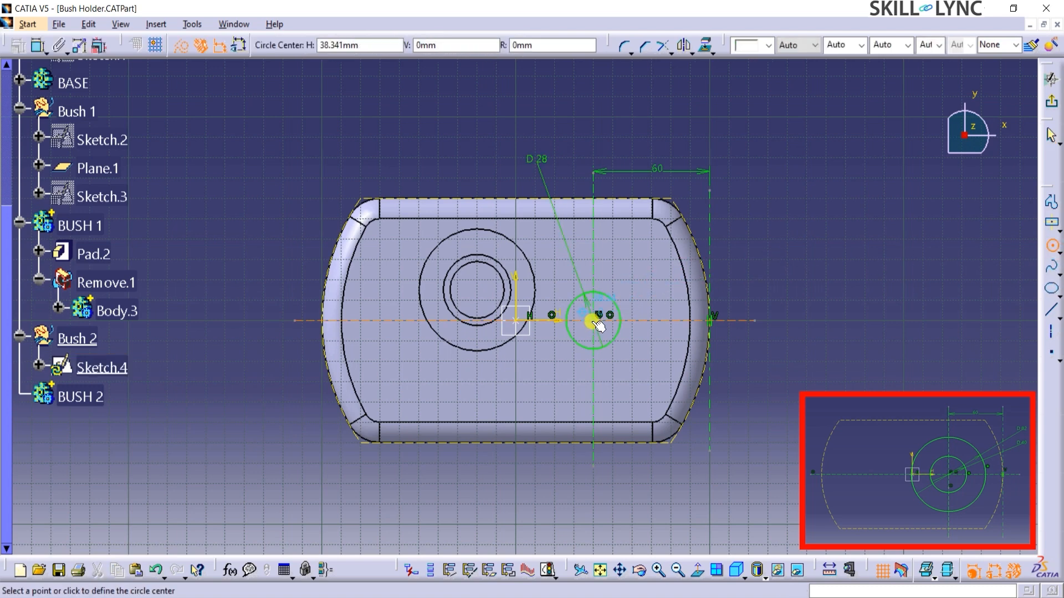
click(640, 369)
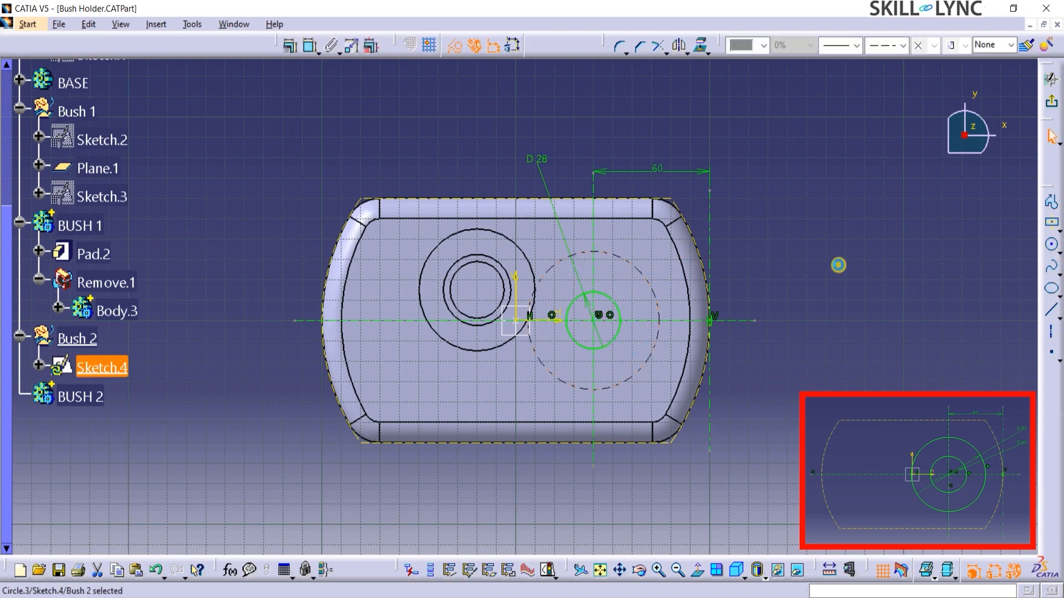
Step: Set the inner circle's diameter to 40 mm
click(544, 157)
double_click(544, 158)
text(40)
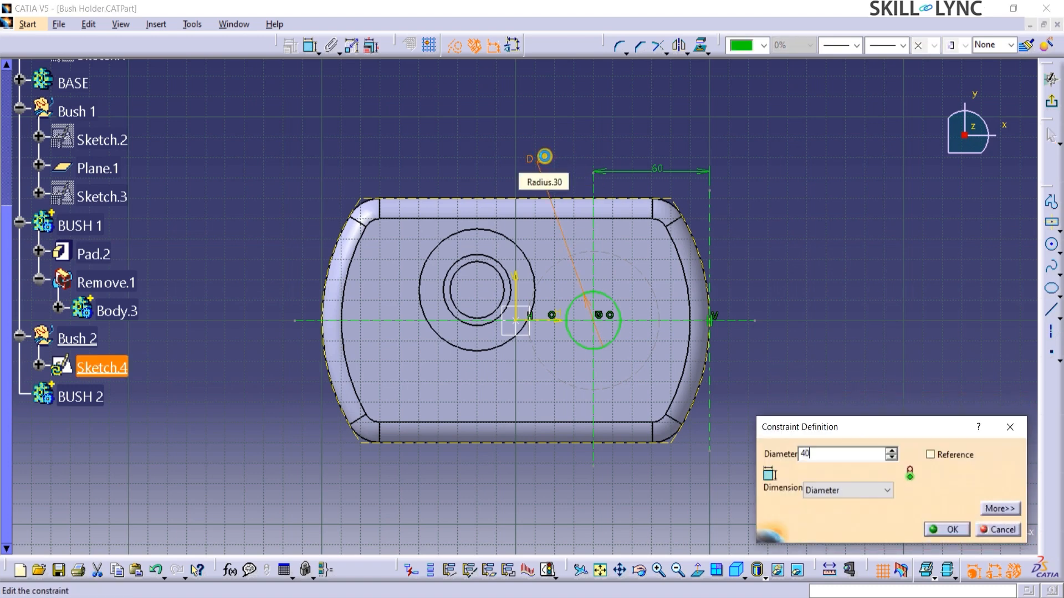
key(Return)
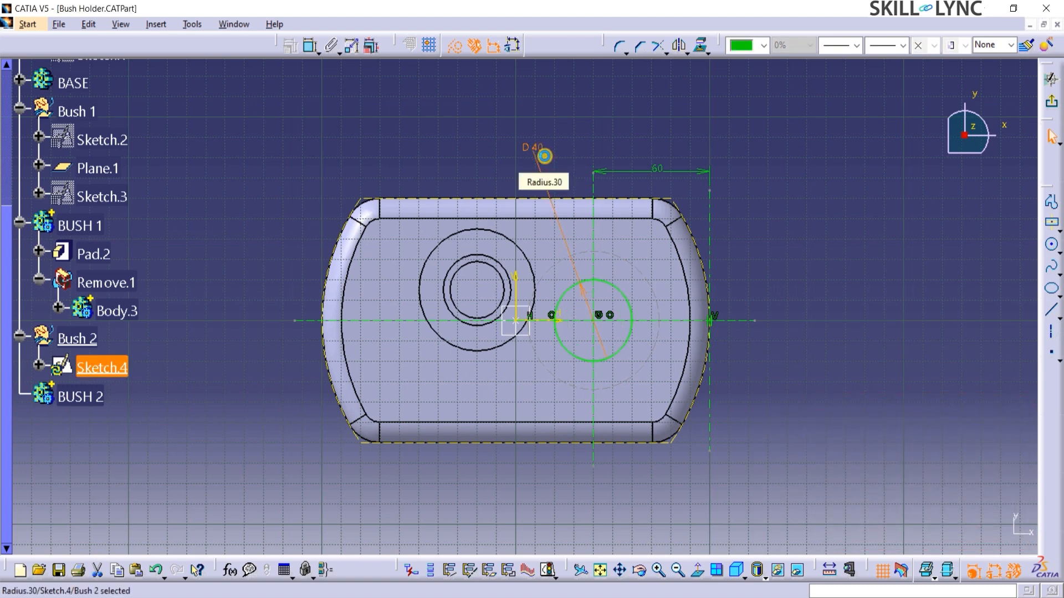
click(800, 281)
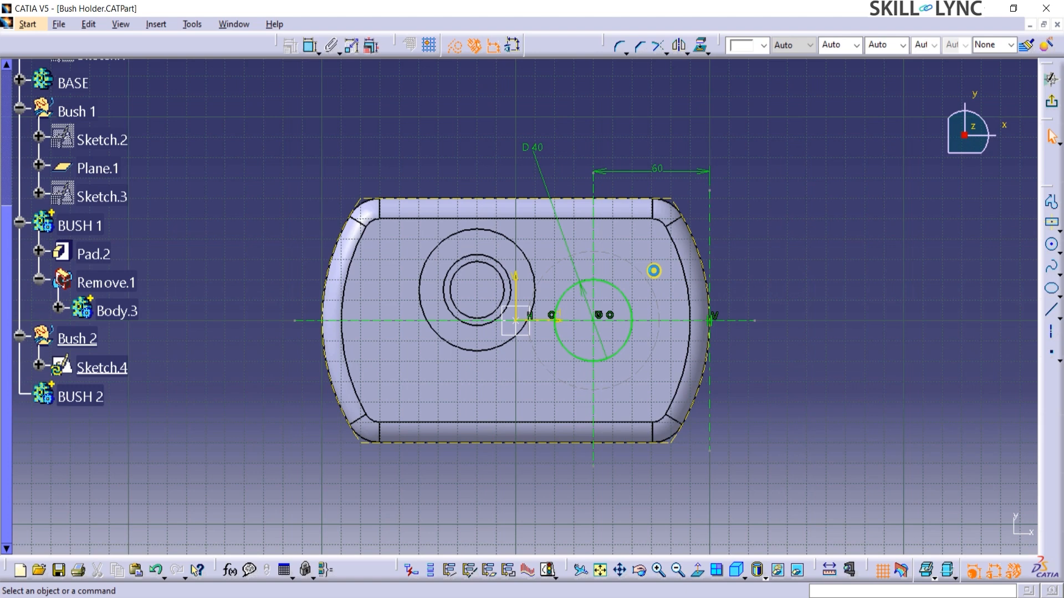
Step: Convert the outer construction circle to a standard element and dimension its diameter as 82 mm
click(607, 253)
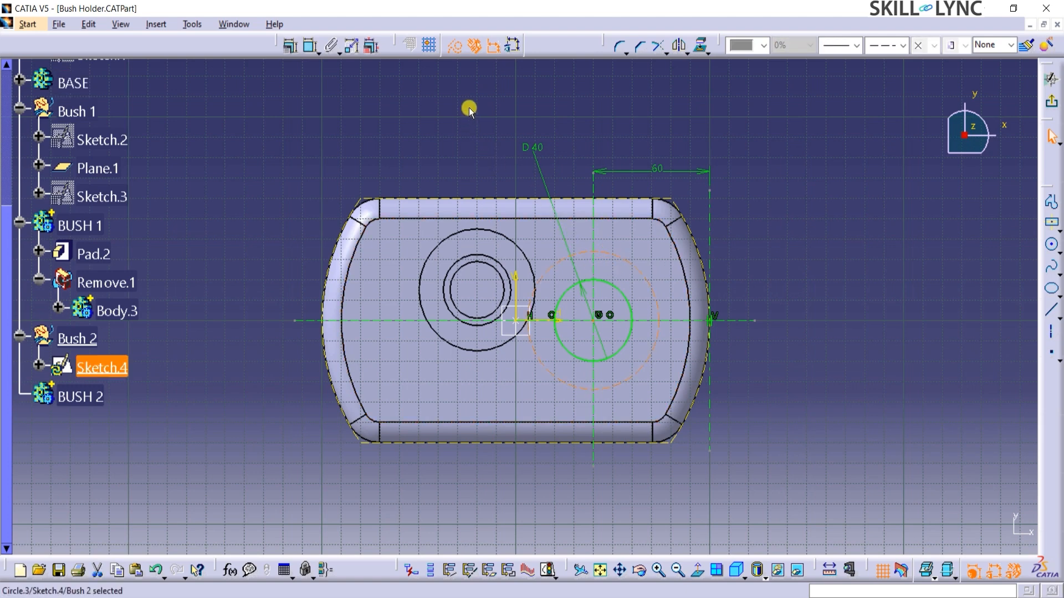
click(456, 47)
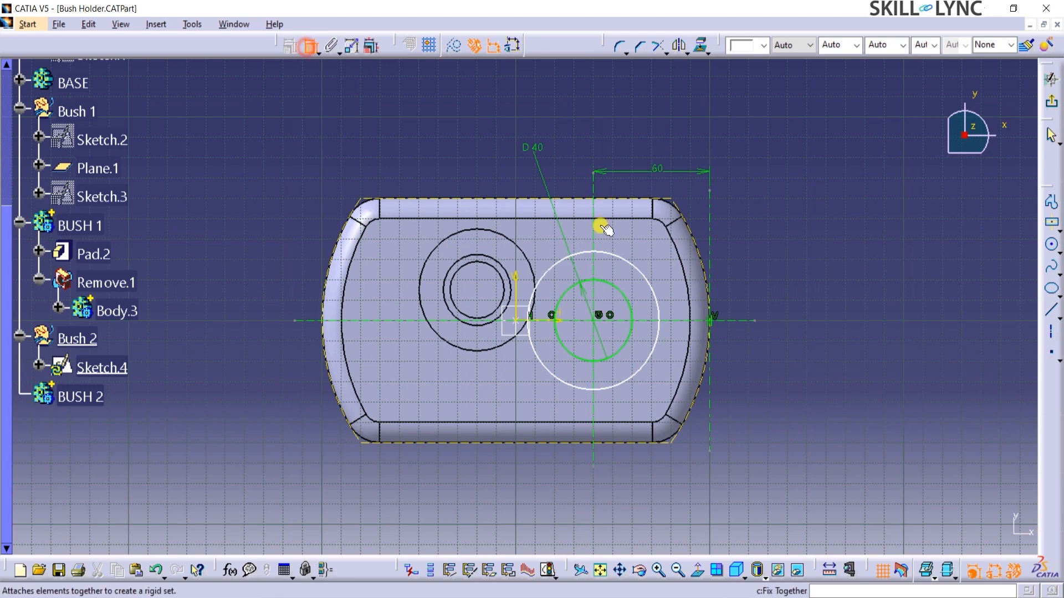
click(621, 256)
click(470, 142)
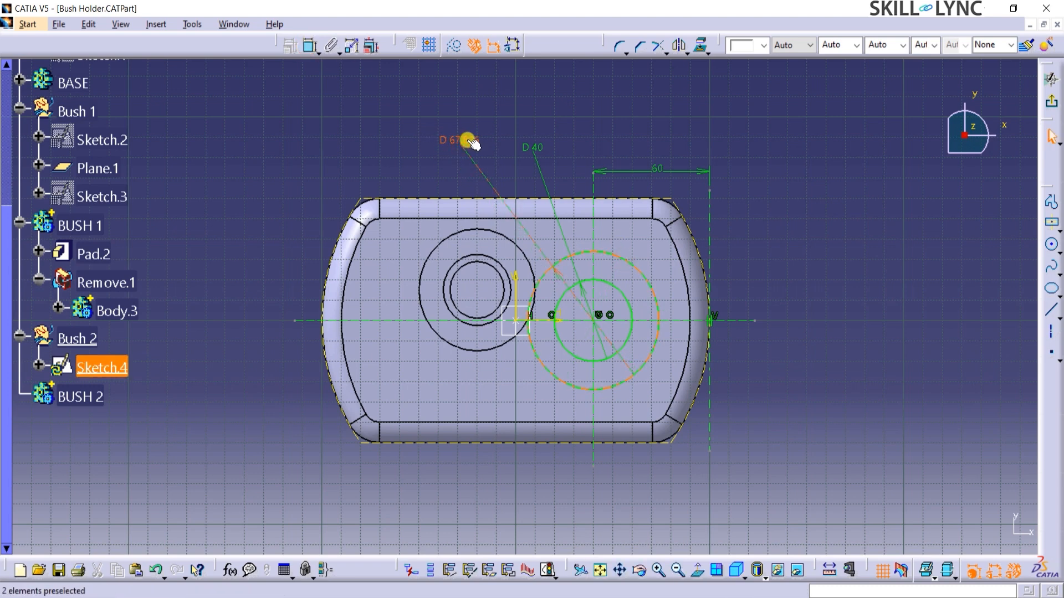
double_click(468, 141)
text(82)
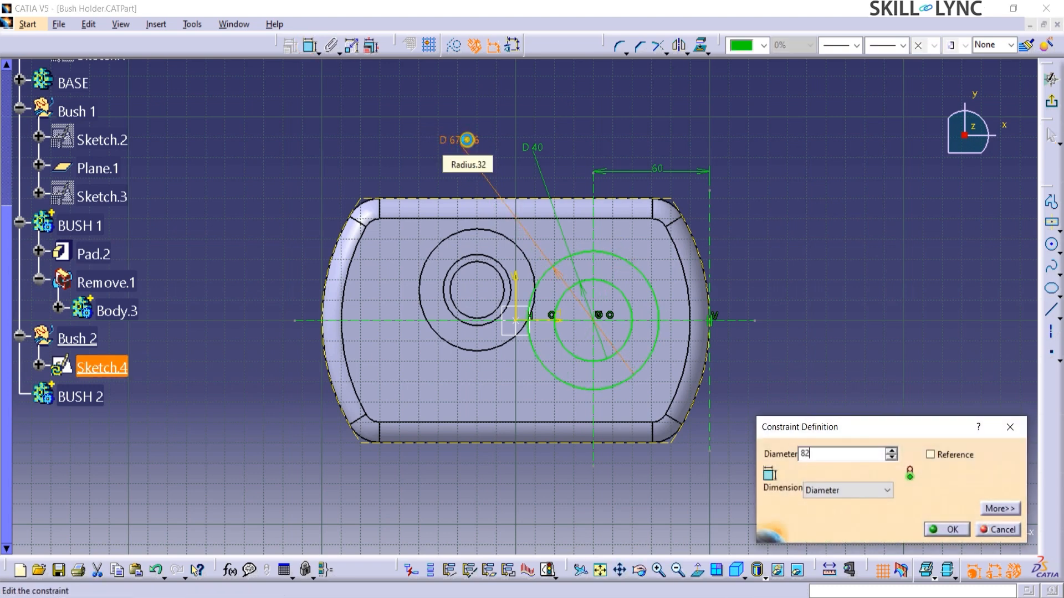
key(Return)
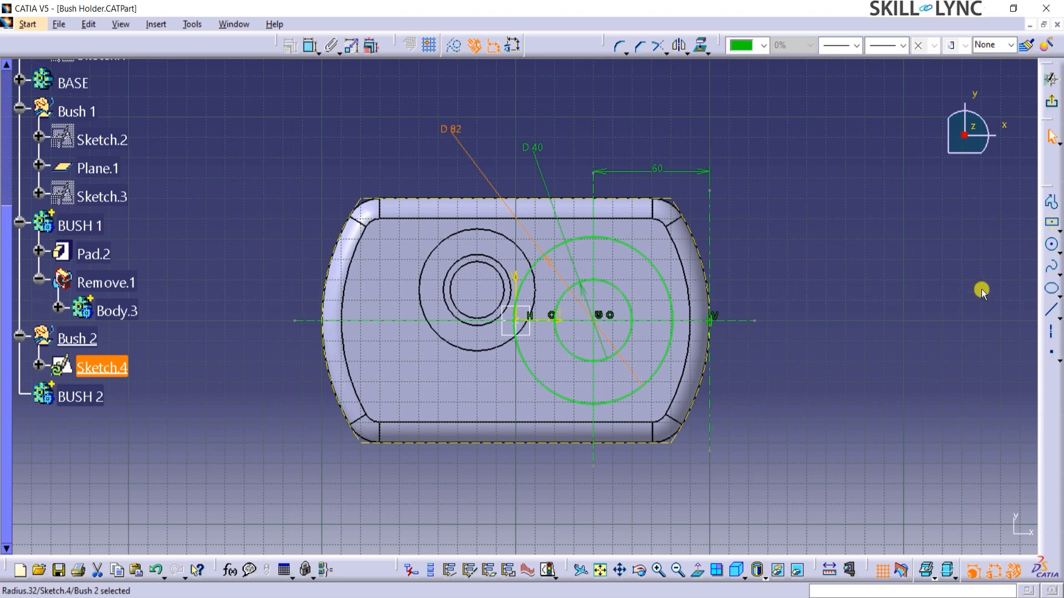
click(897, 238)
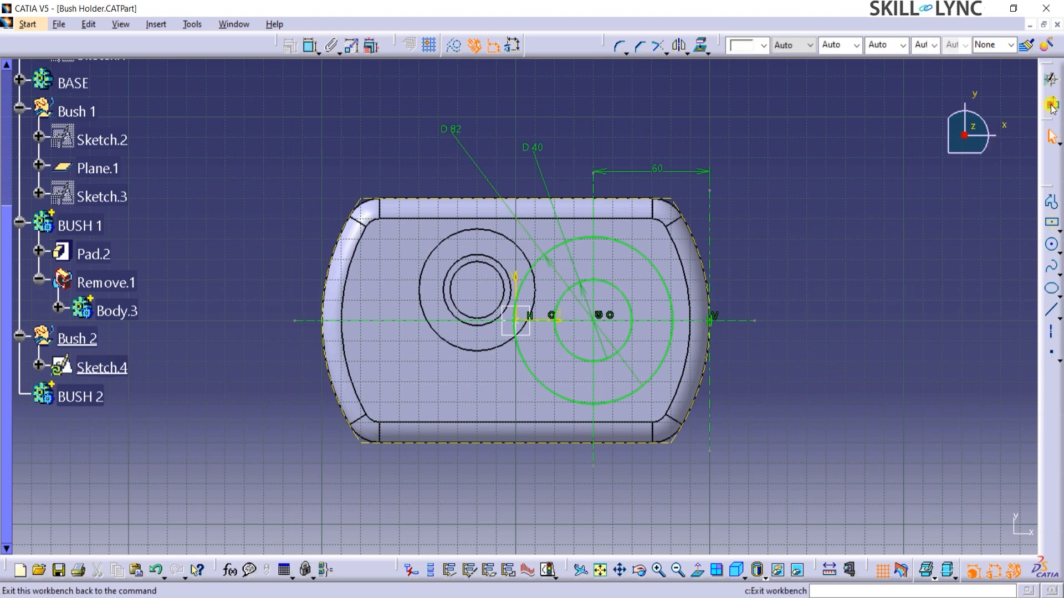
Step: Exit the sketch and define the BUSH 2 body as the in-work object
click(1050, 103)
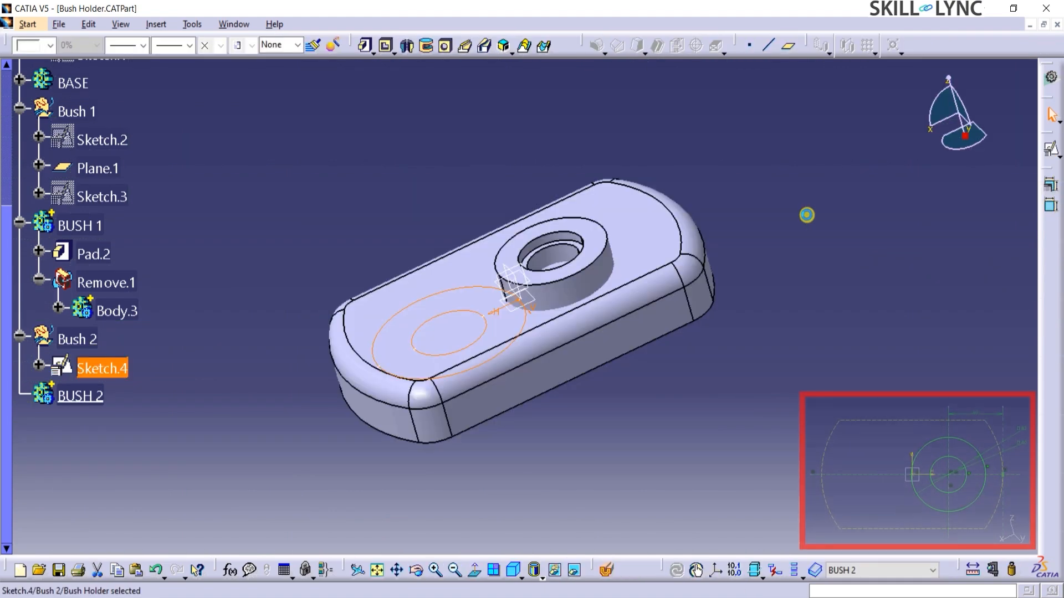
right_click(83, 396)
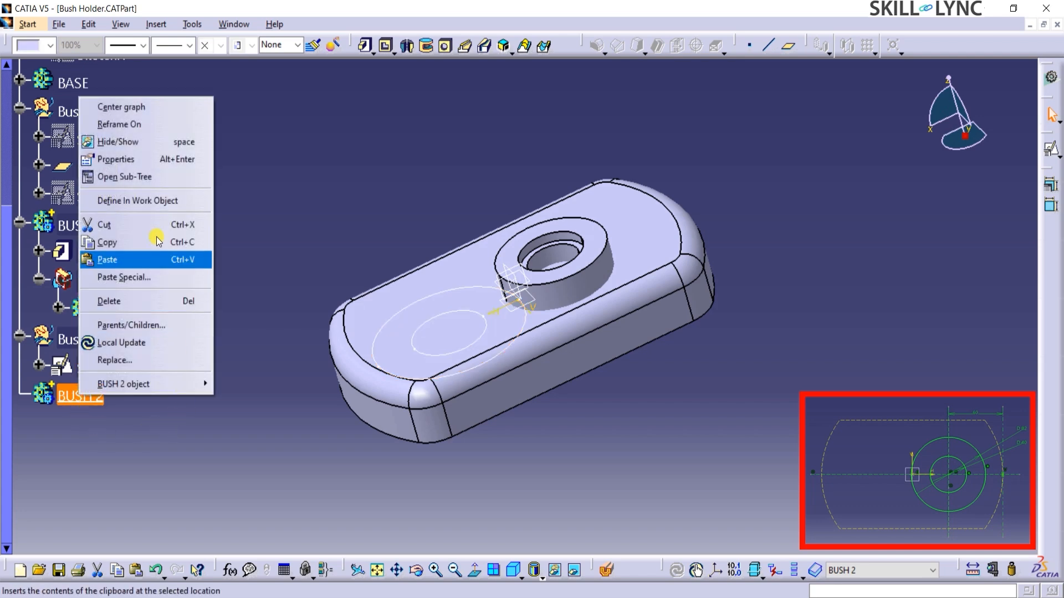
click(161, 201)
click(188, 484)
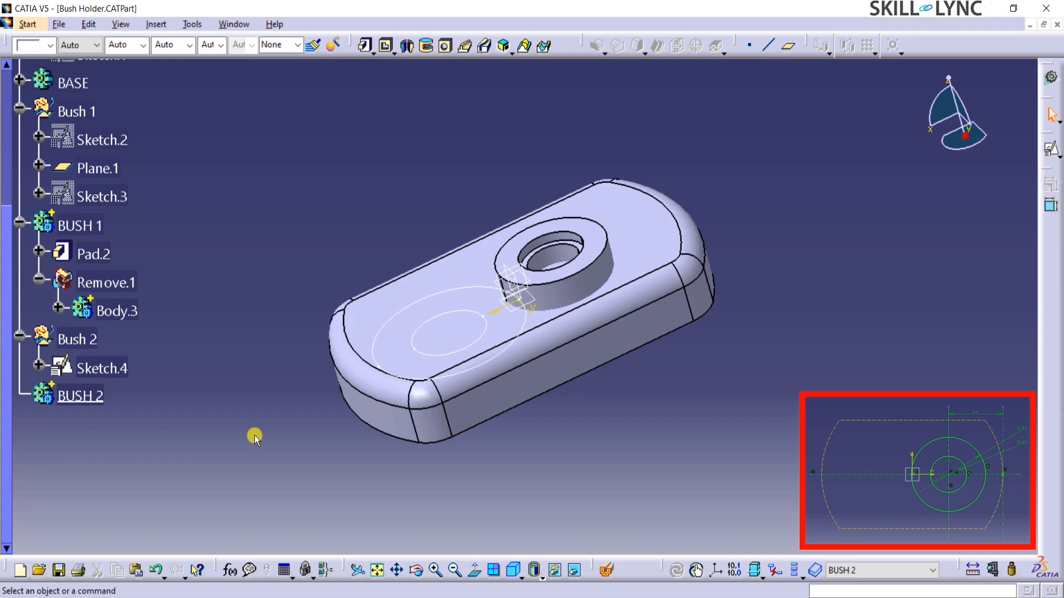
Step: Pad the second bush's sketch, Sketch.4, to a length of 26 mm in the BUSH 2 body
click(366, 46)
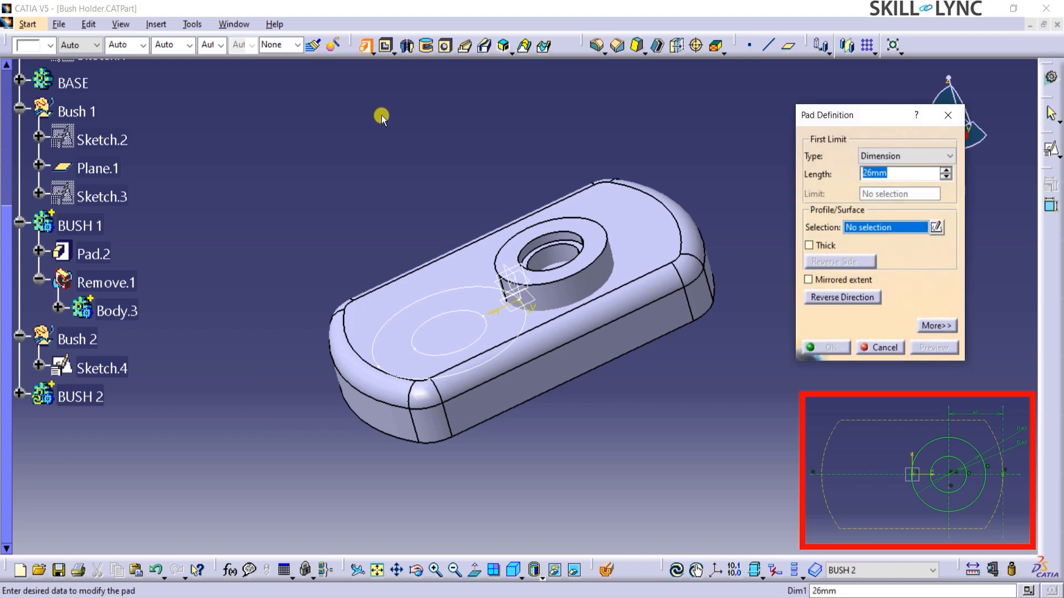
click(531, 326)
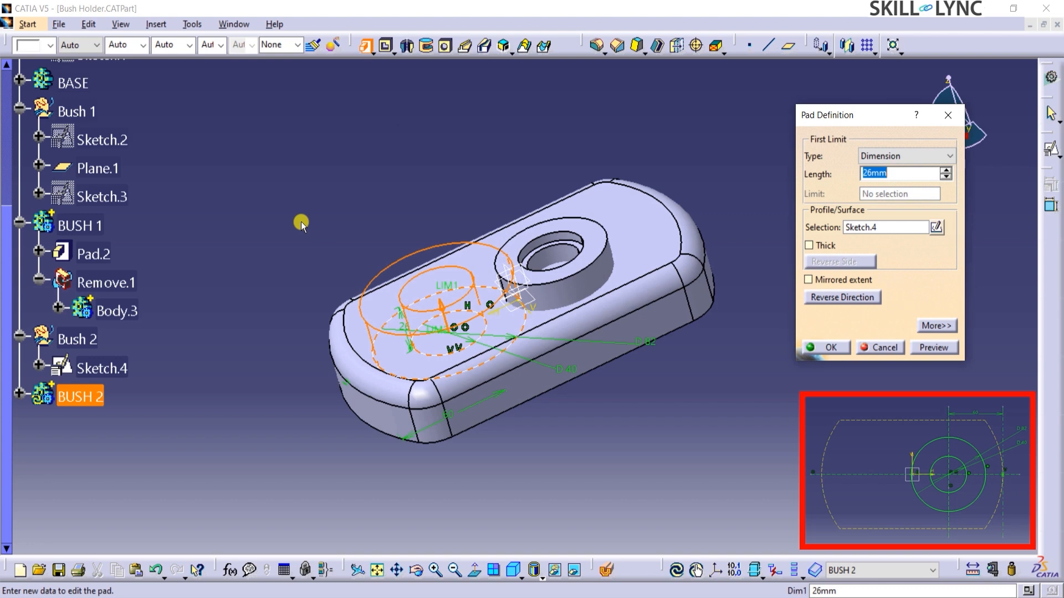
middle_drag(579, 433, 576, 369)
click(933, 348)
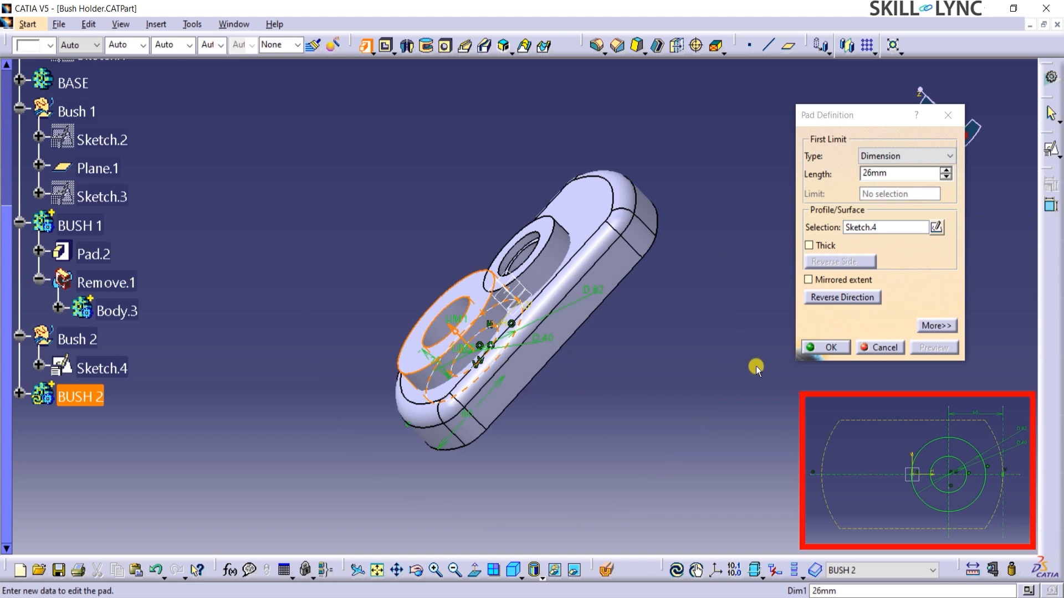
middle_drag(375, 410, 395, 245)
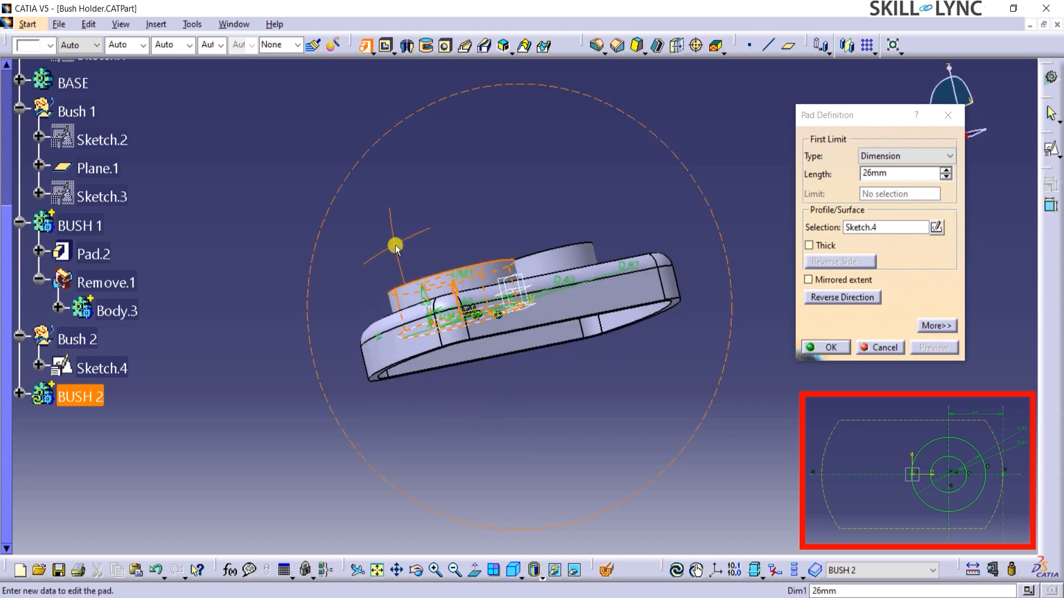
middle_drag(537, 221, 579, 373)
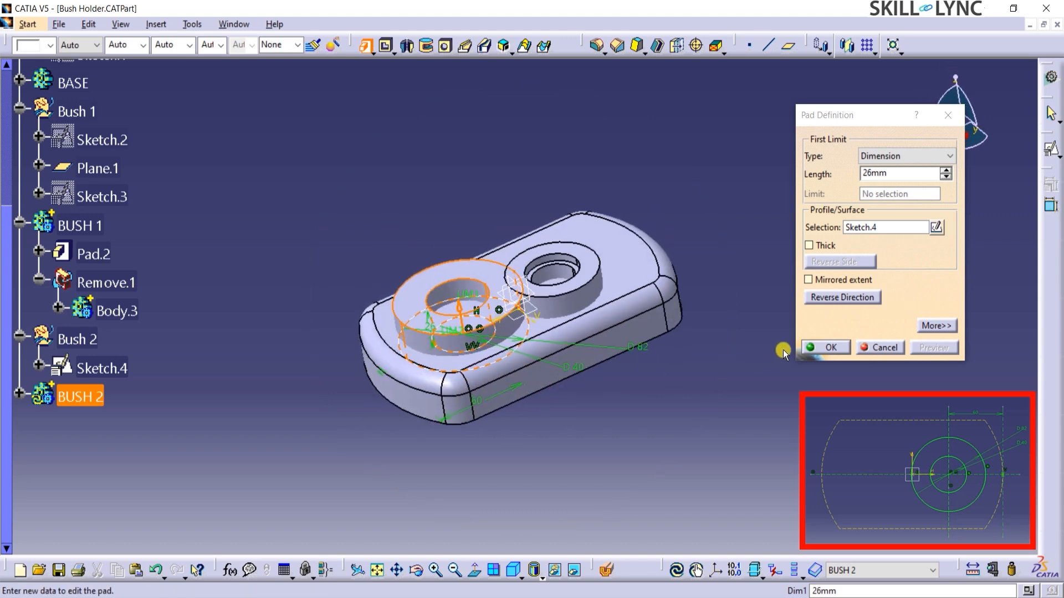
click(819, 347)
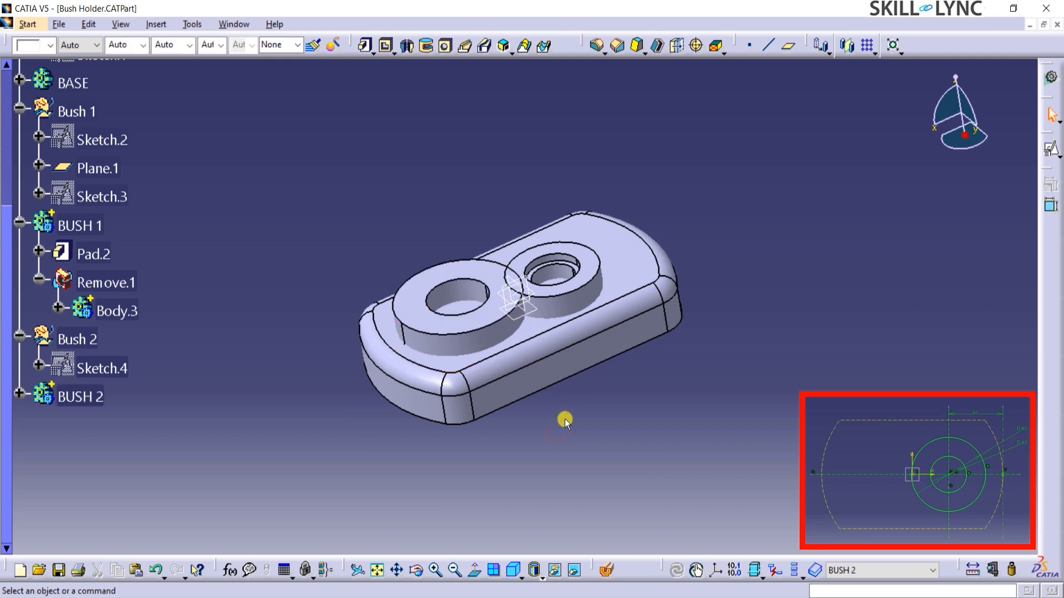
middle_drag(564, 419, 637, 361)
middle_drag(392, 427, 740, 395)
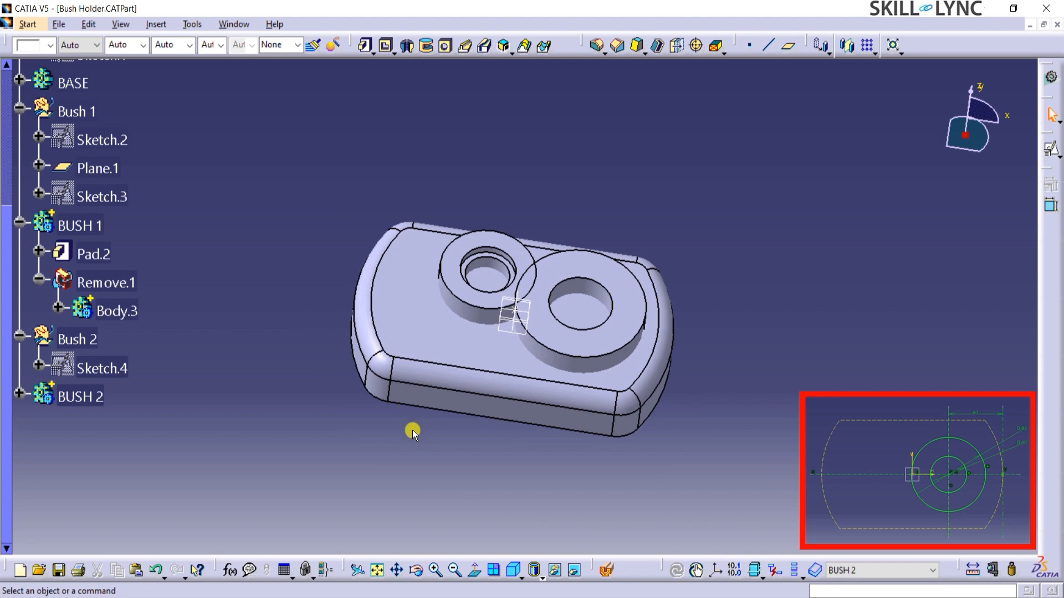
Step: Collapse the Bush 1, BUSH 1, Base and Bush 2 branches of the specification tree
scroll(274, 247, up, 2)
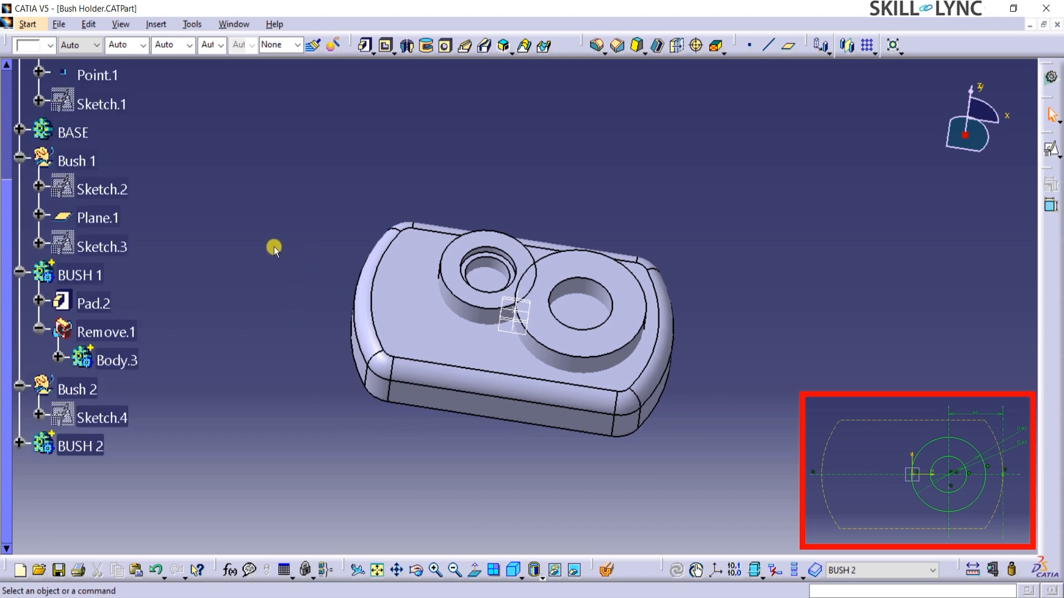
click(19, 160)
click(19, 189)
scroll(178, 269, up, 4)
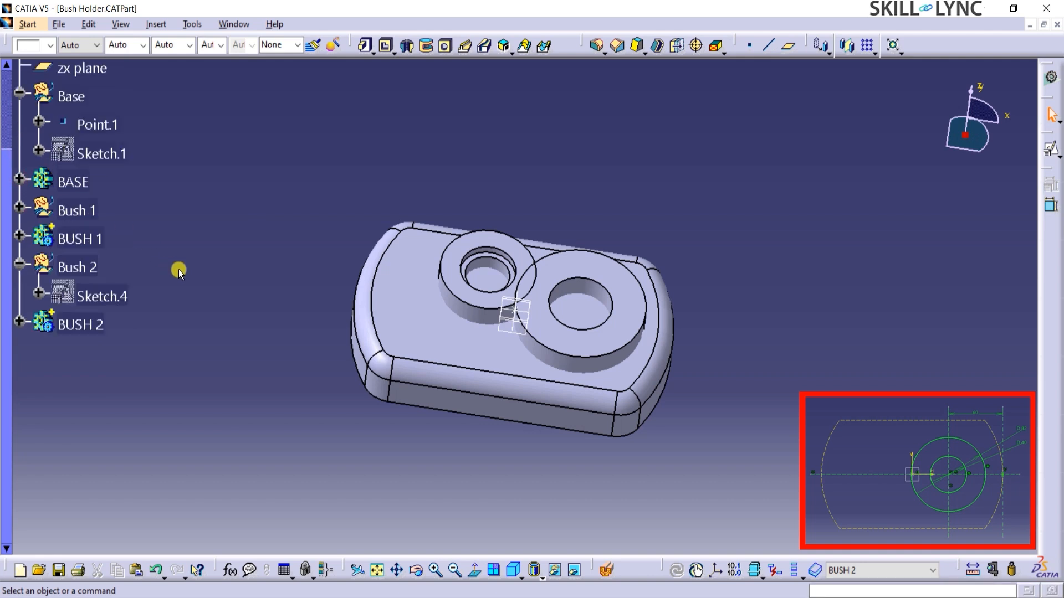
click(19, 142)
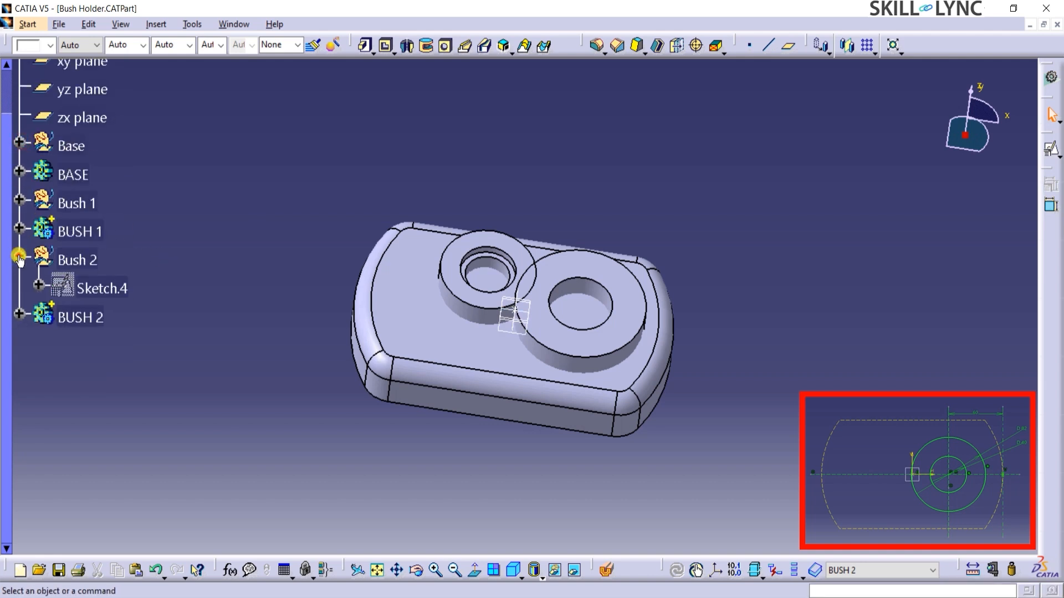
click(19, 256)
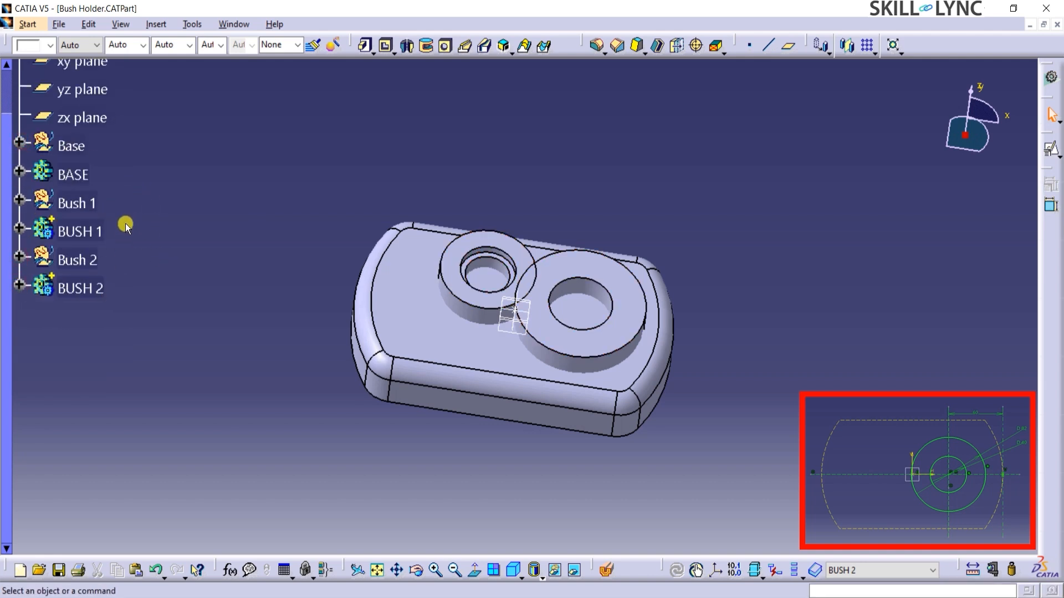
Step: Color the BUSH 1 body orange
click(81, 231)
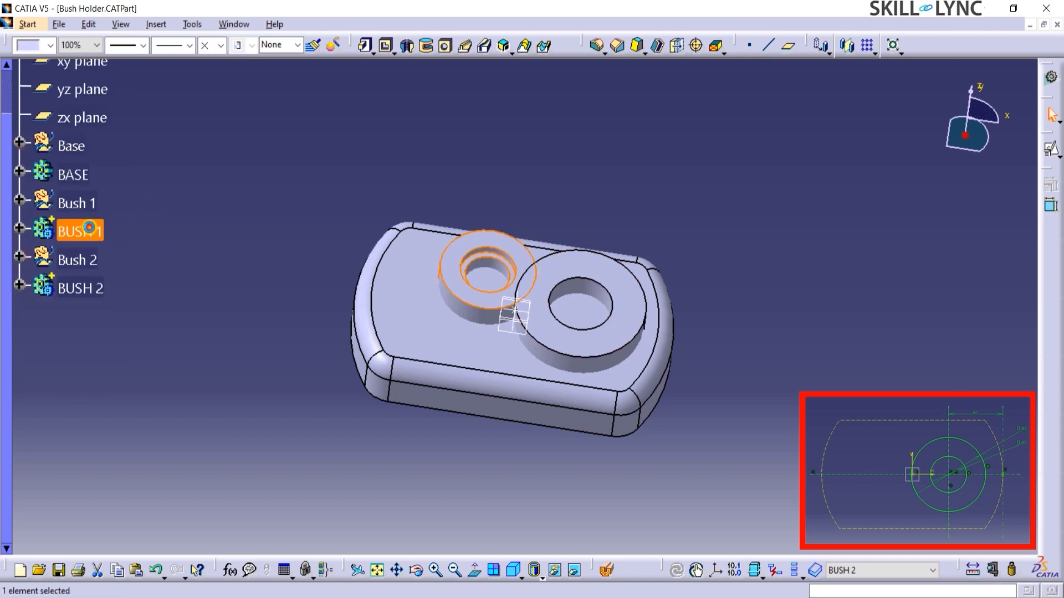
click(51, 46)
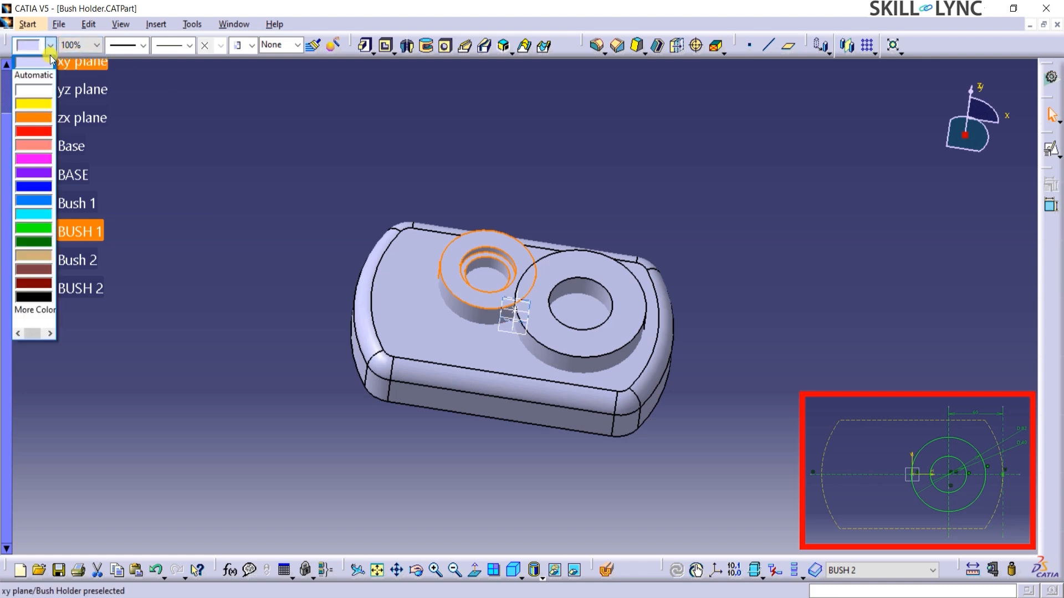
click(42, 121)
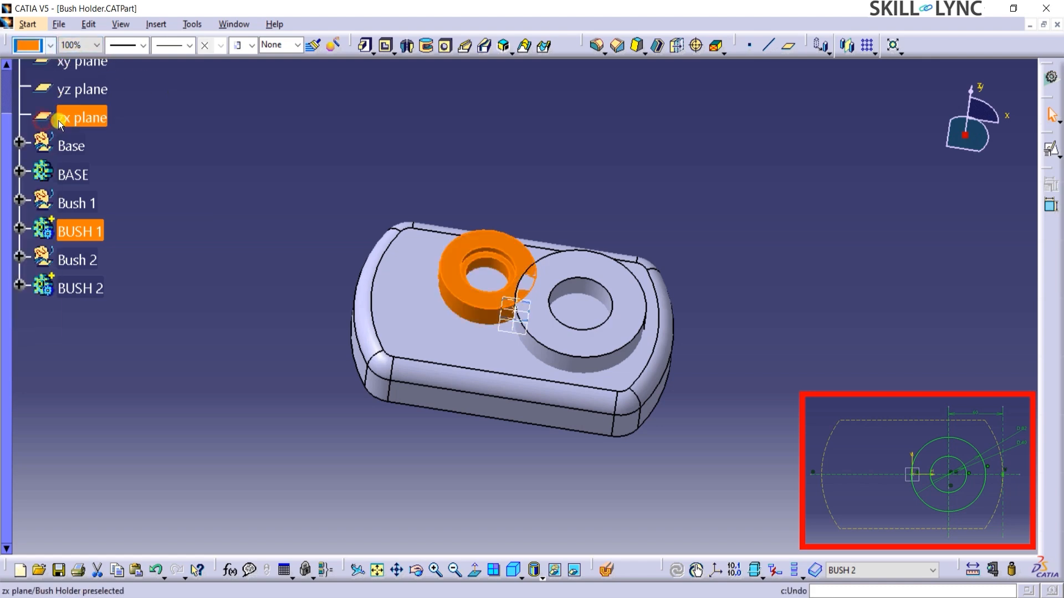
click(234, 217)
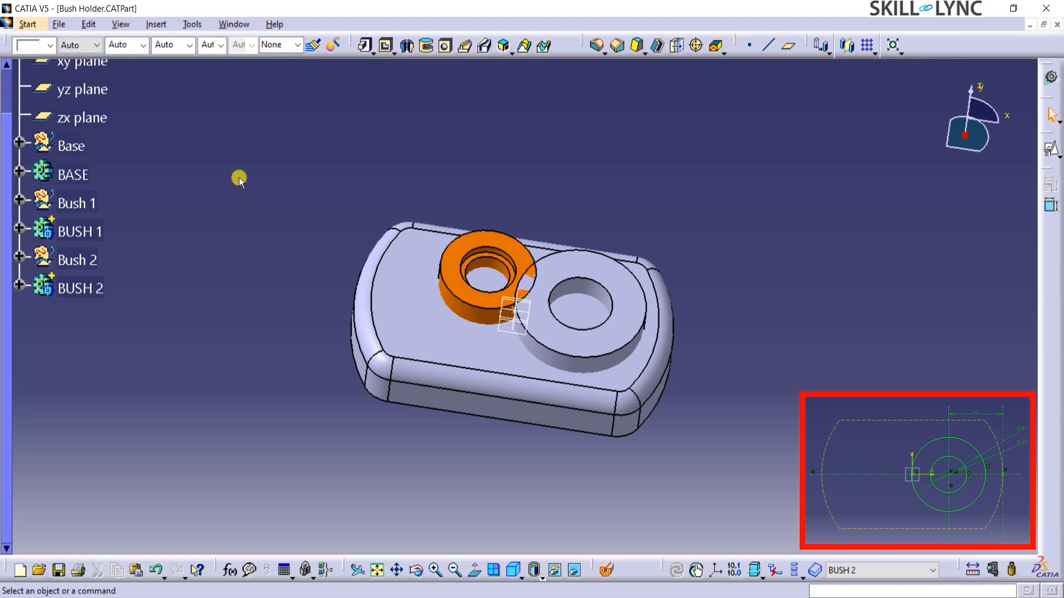
Step: Color the BUSH 2 body magenta
click(67, 290)
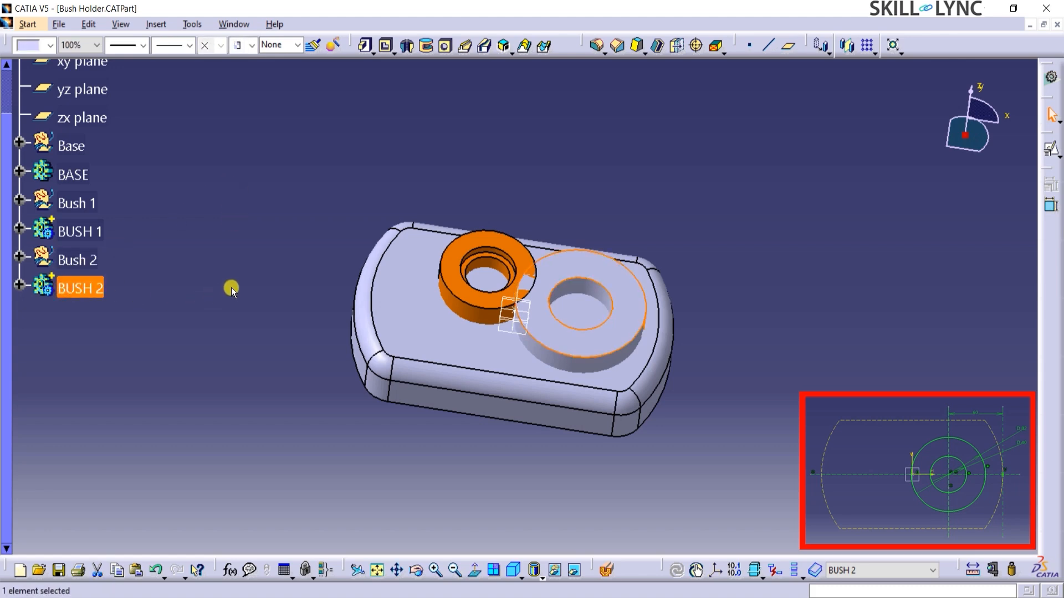
click(52, 46)
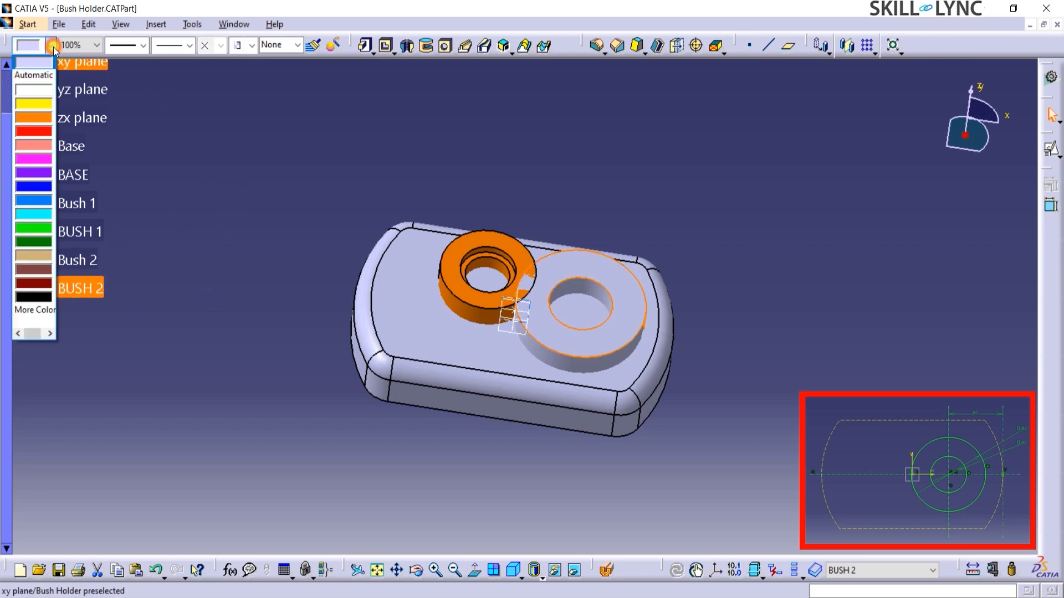
click(29, 159)
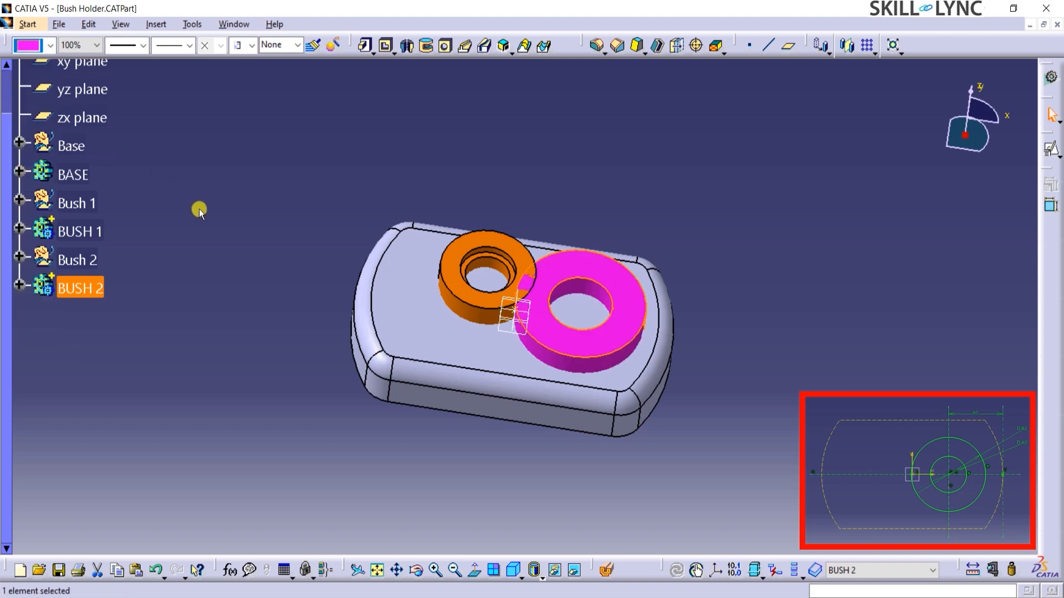
Step: Color only the top face of the BASE body yellow
click(407, 295)
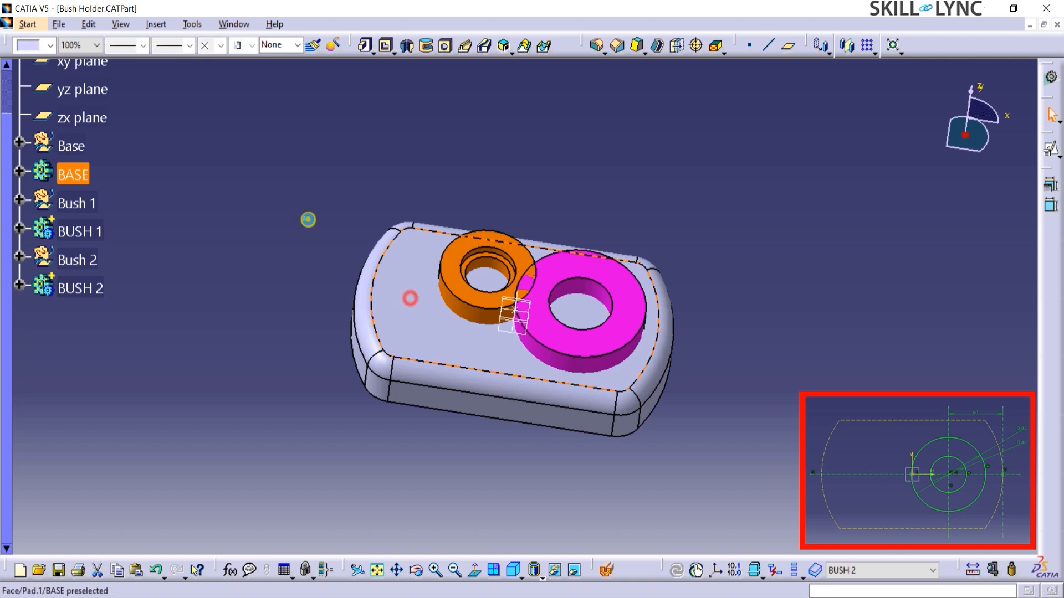
click(50, 45)
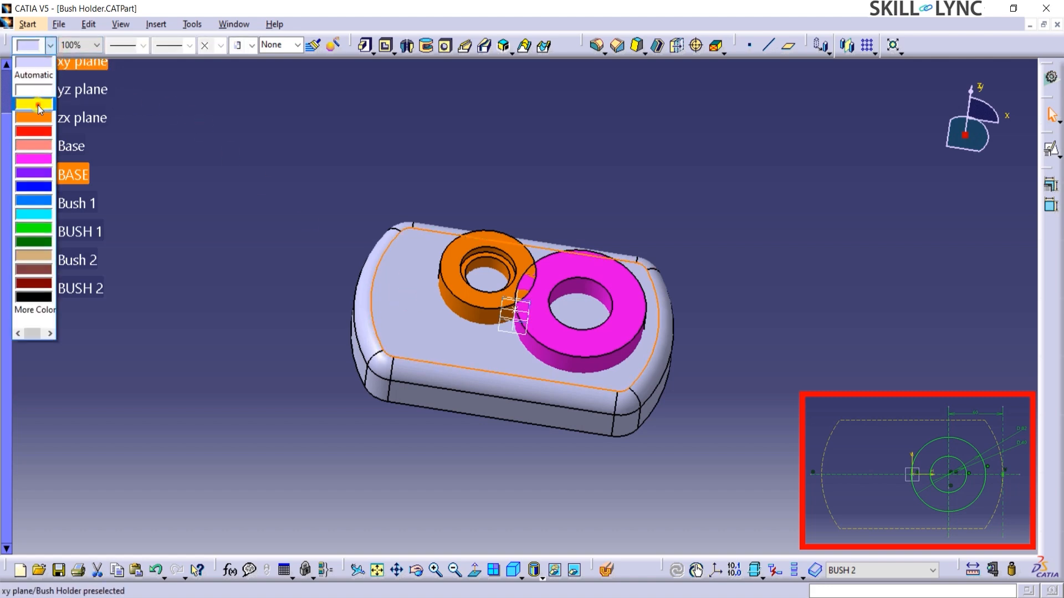
click(37, 105)
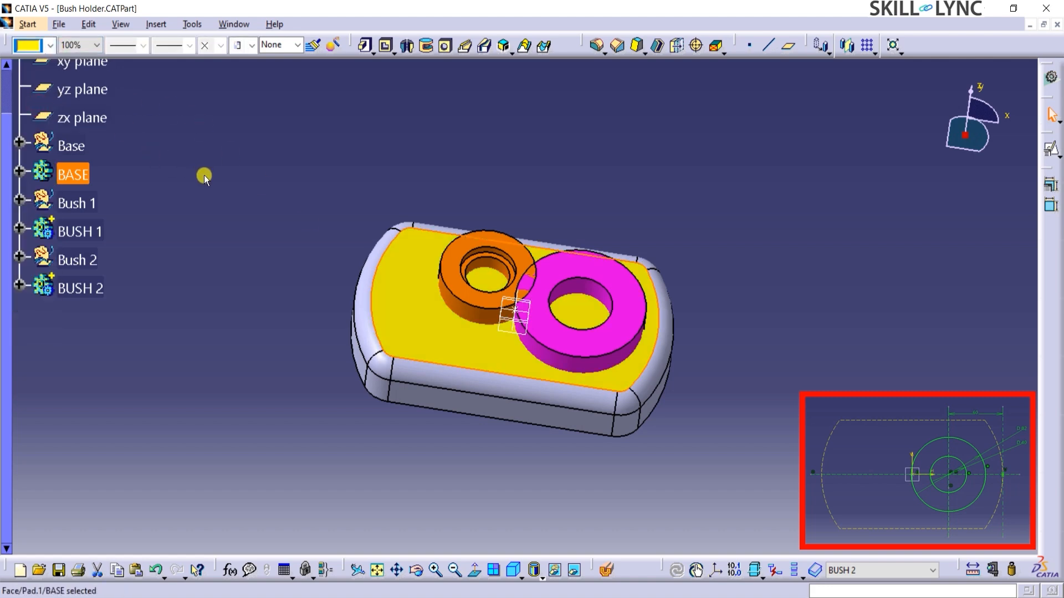
click(236, 202)
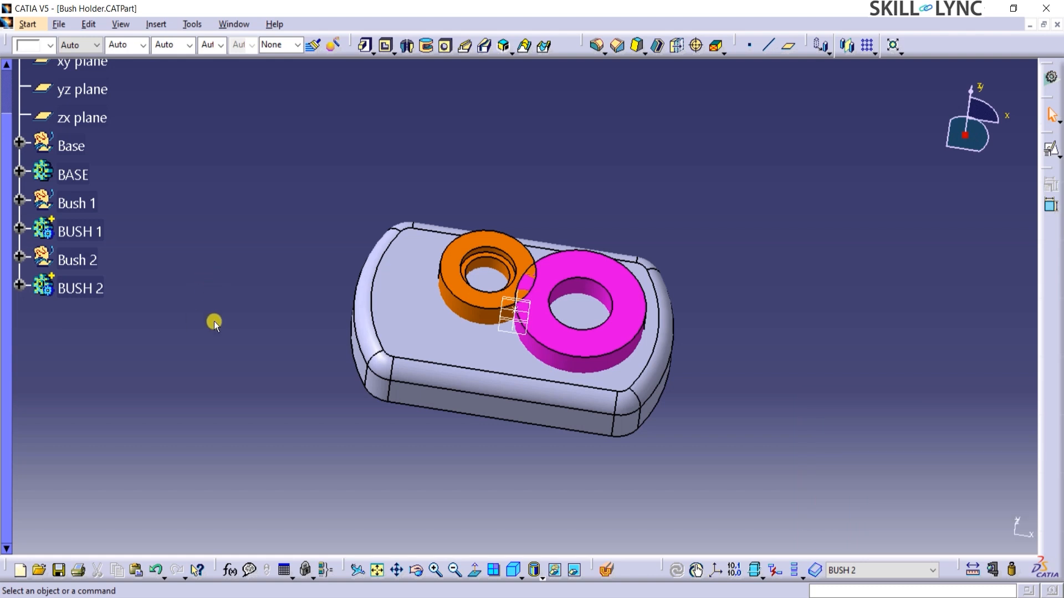
Step: Merge the BUSH 2 body into the BUSH 1 body with a Boolean Add operation
right_click(83, 287)
mouse_move(142, 578)
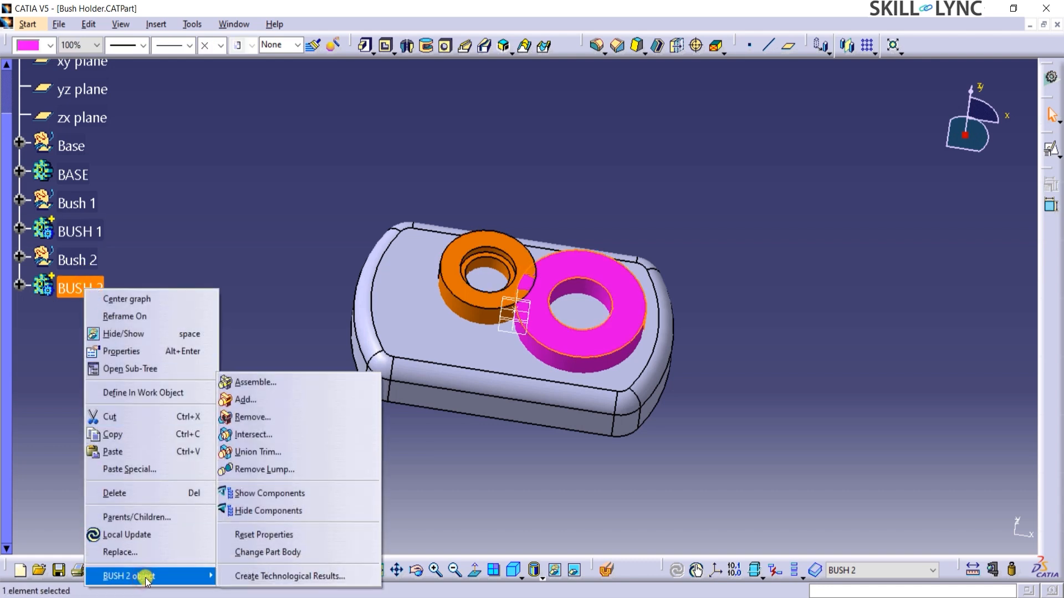
click(276, 400)
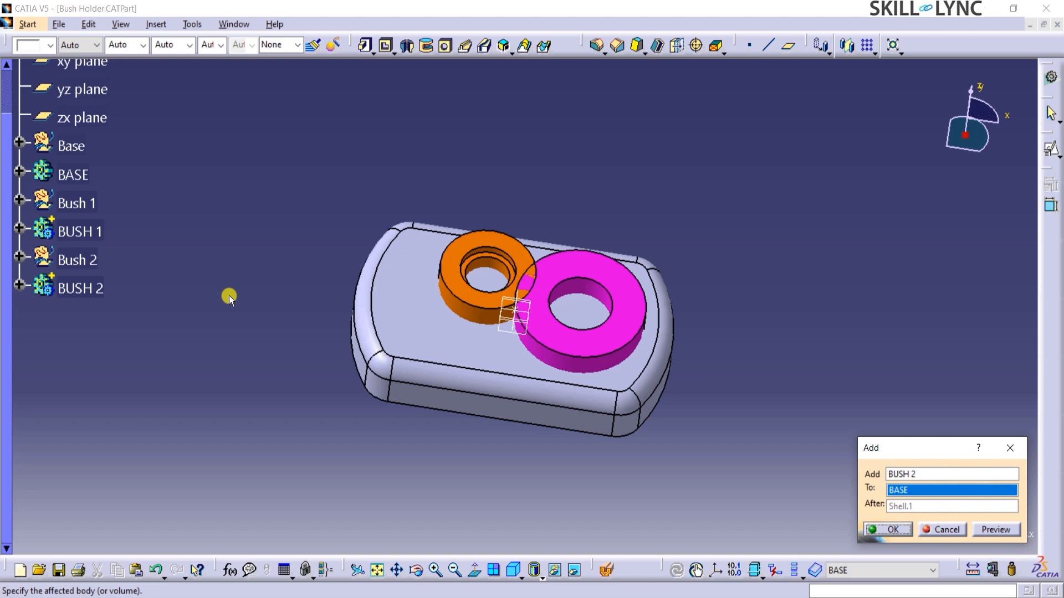
click(88, 231)
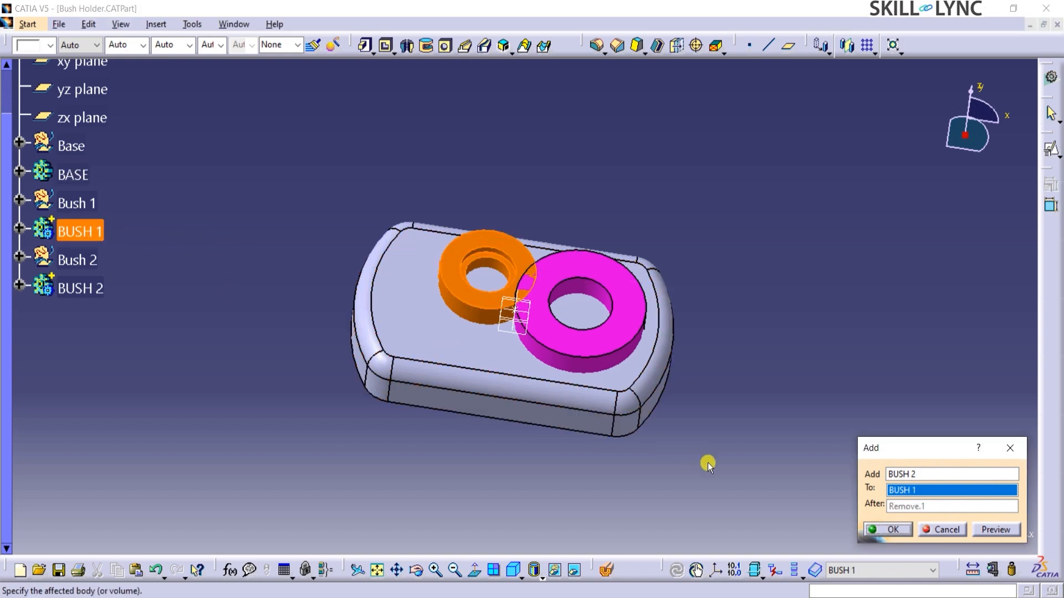
click(996, 529)
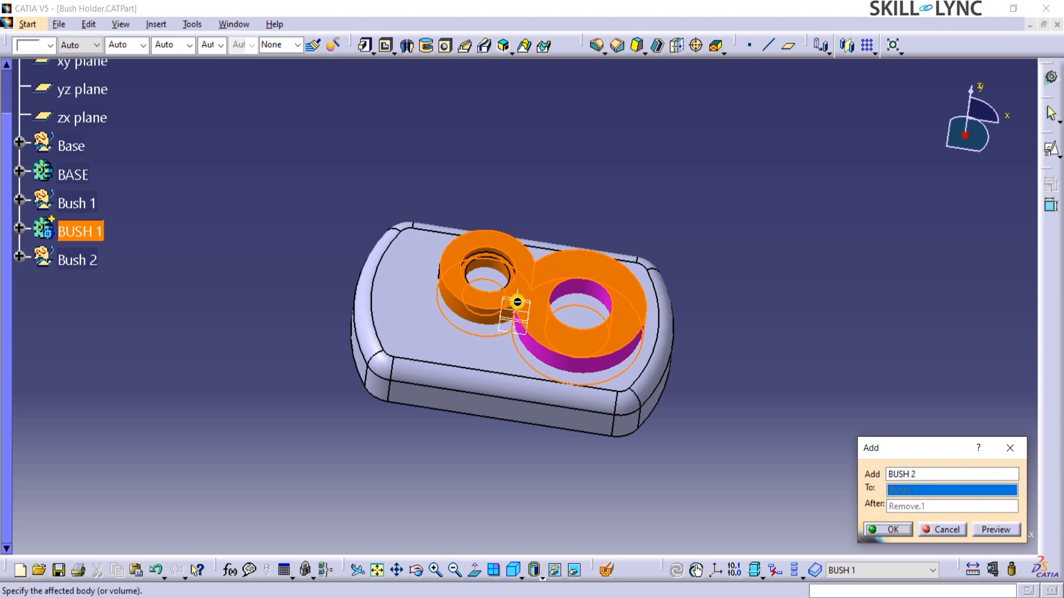
click(875, 527)
Step: Expand the BUSH 1 body and insert its Pad.2 feature in a new body
click(20, 232)
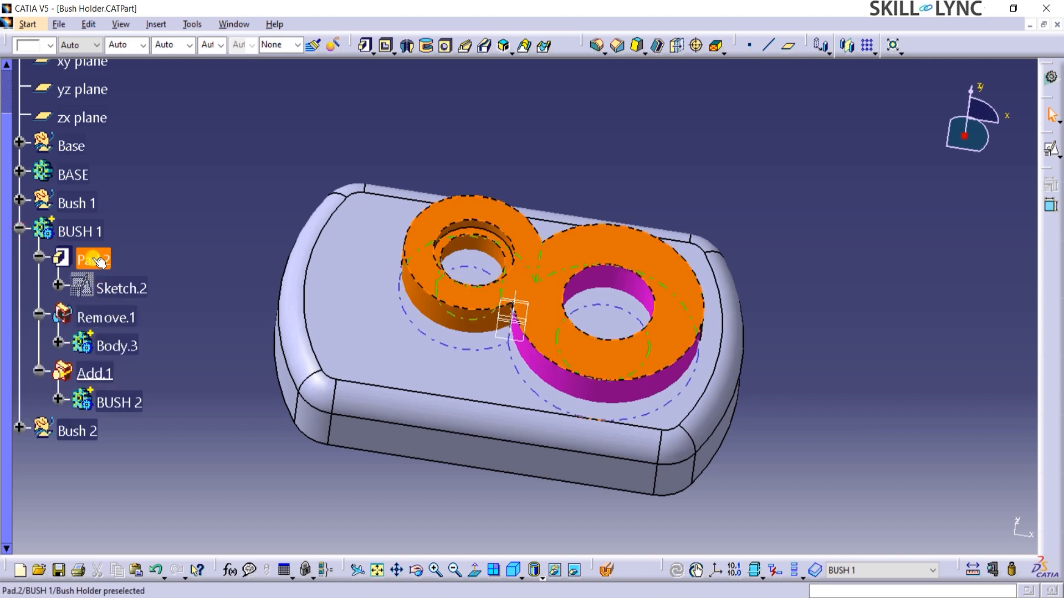
right_click(94, 259)
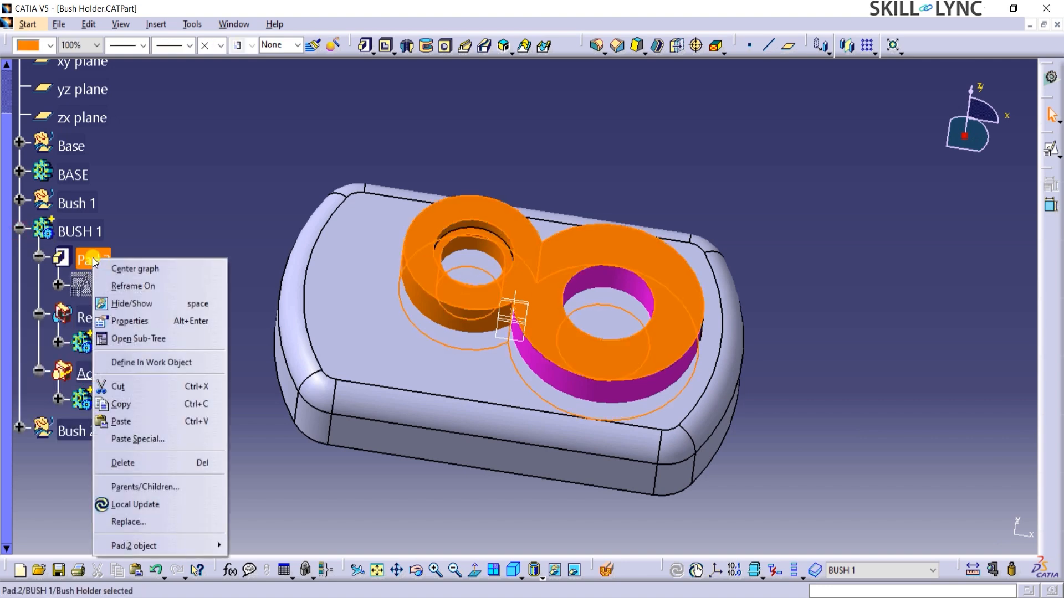
mouse_move(135, 549)
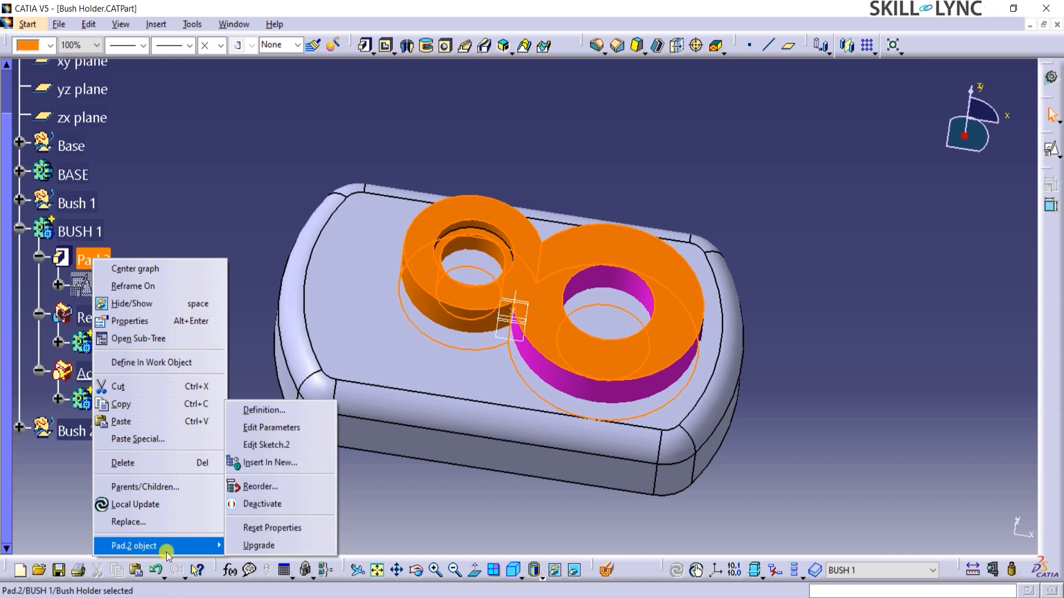
click(265, 466)
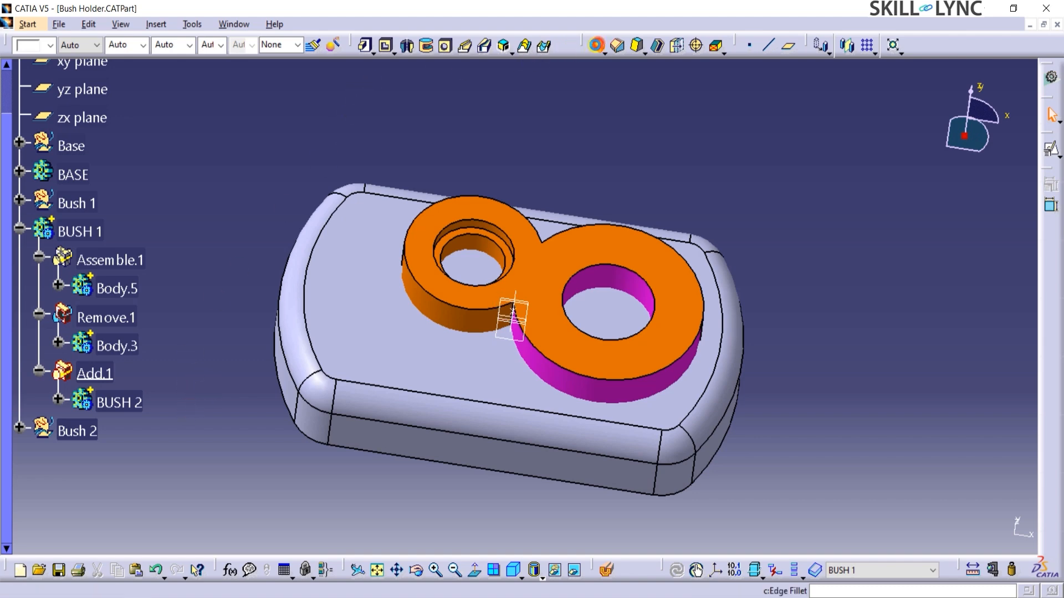
Step: Apply a 10 mm edge fillet to the two vertical edges where the small and large bushes meet
click(596, 46)
ctrl+middle_drag(475, 482, 492, 309)
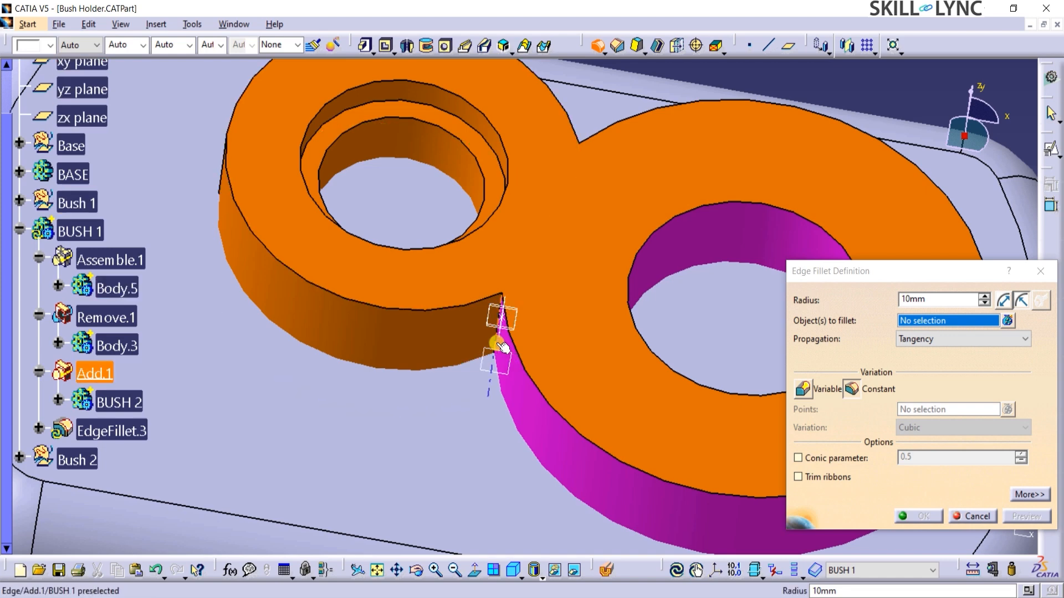
click(497, 342)
ctrl+middle_drag(721, 64, 508, 305)
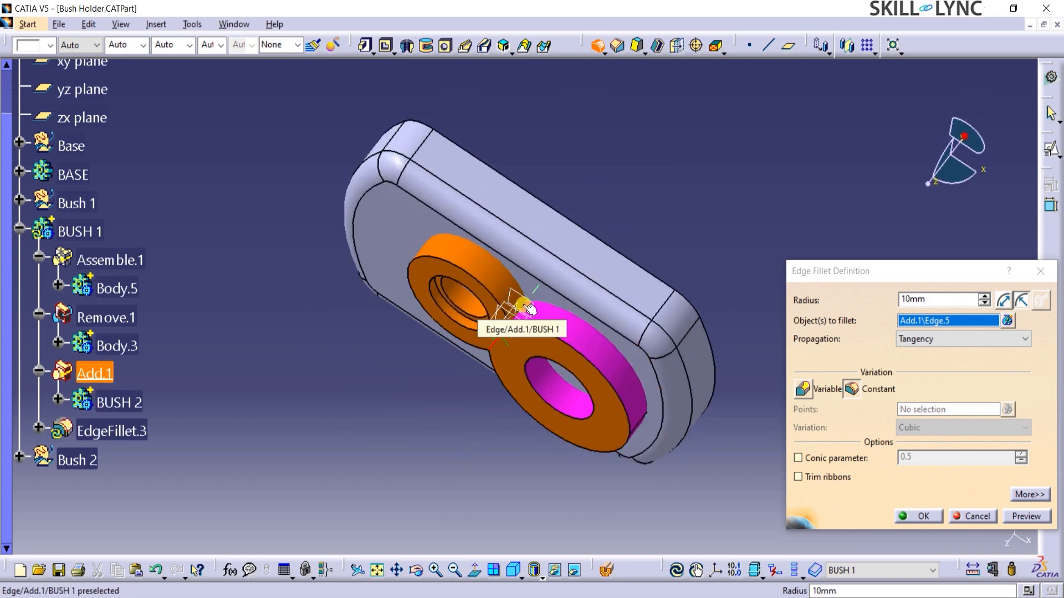
click(523, 312)
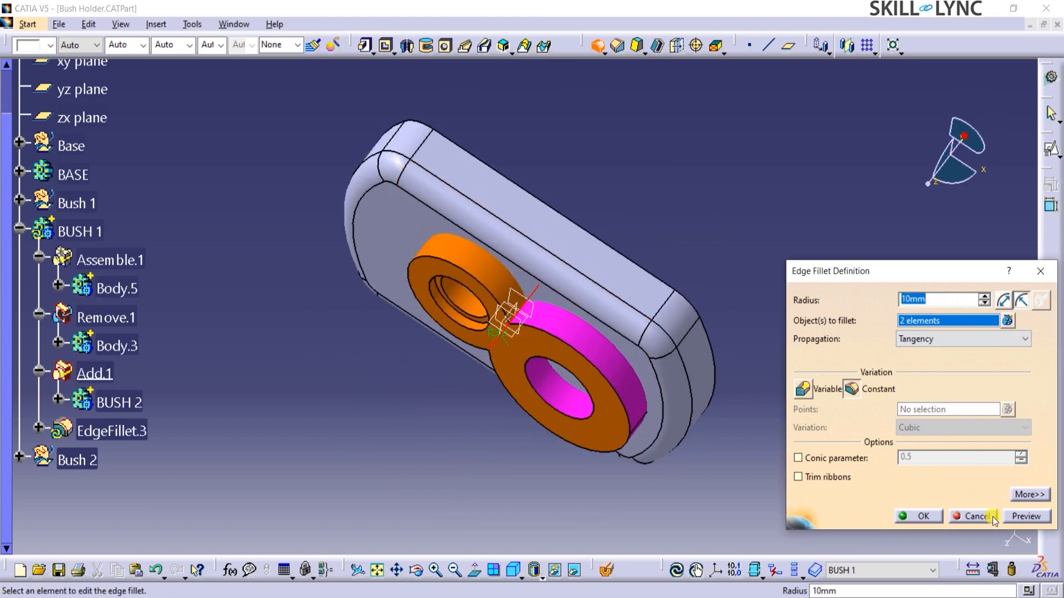
click(1033, 518)
click(927, 517)
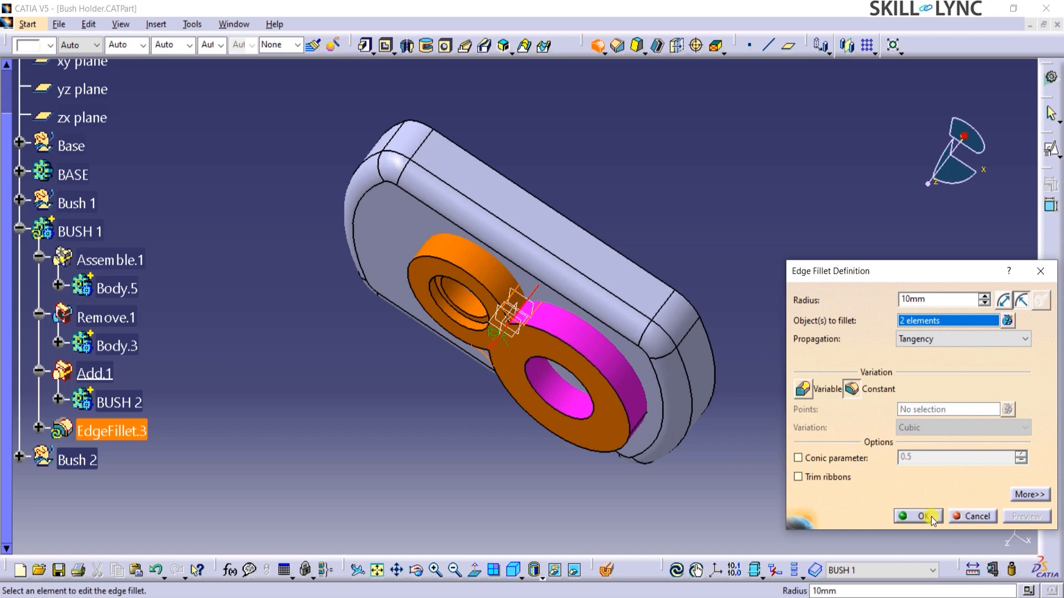
middle_drag(465, 457, 649, 150)
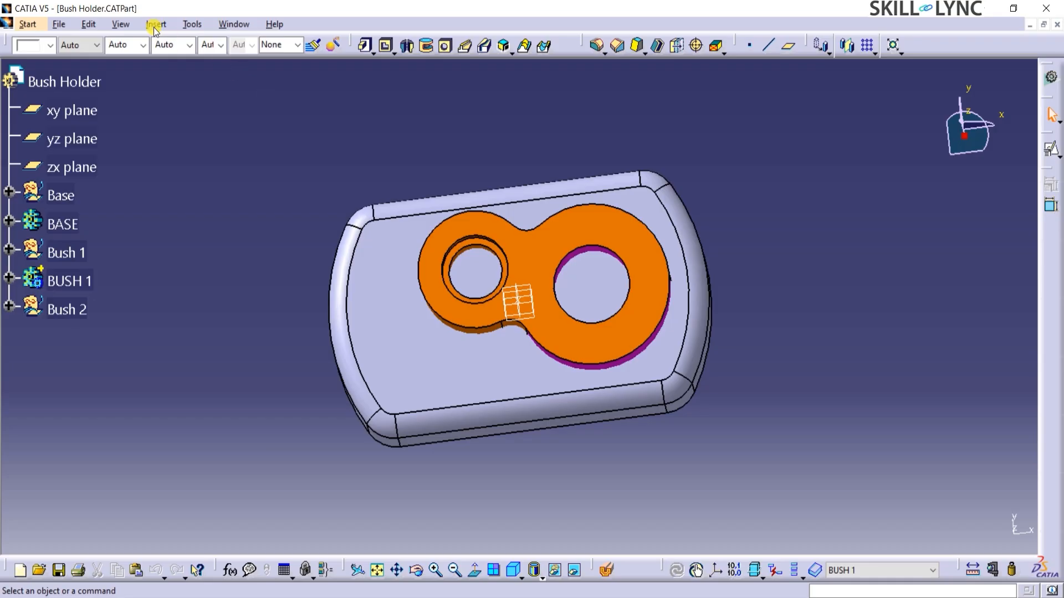
Step: Insert a new geometrical set named Corner Bushes under Bush Holder
click(155, 23)
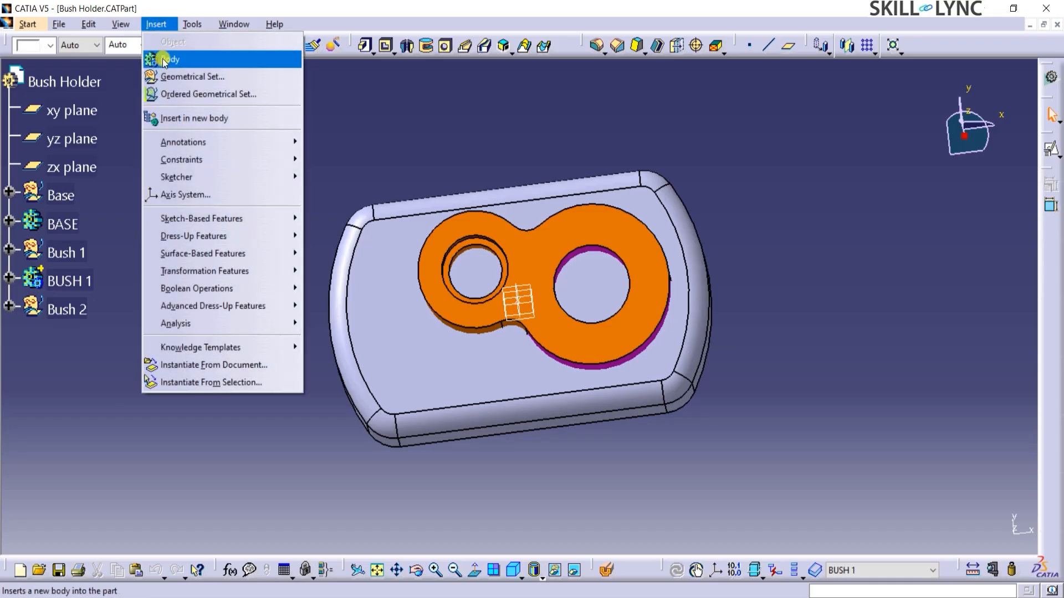
click(163, 76)
text(Corner Bushes)
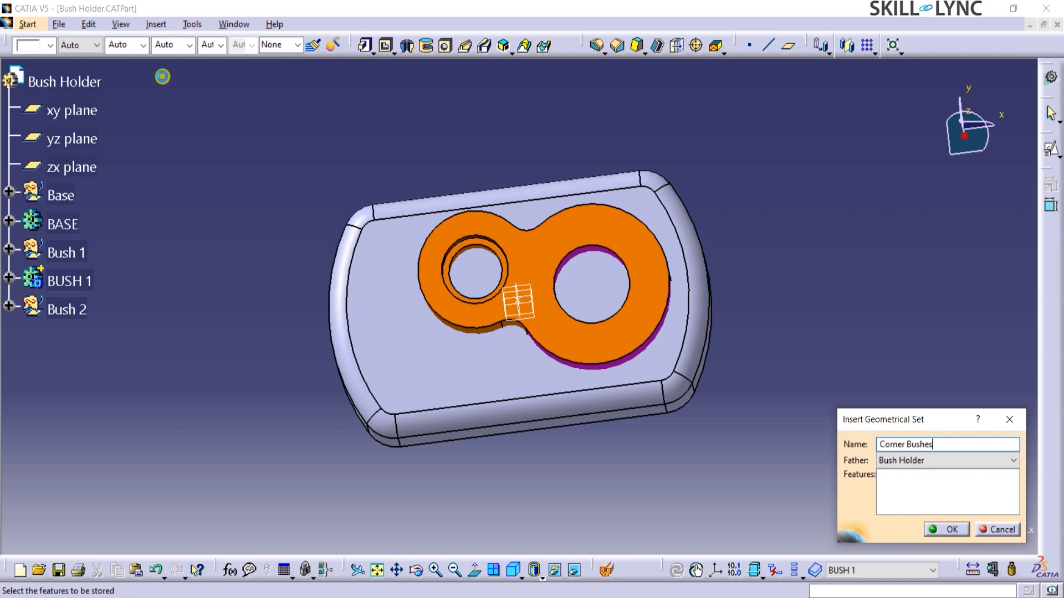
click(945, 529)
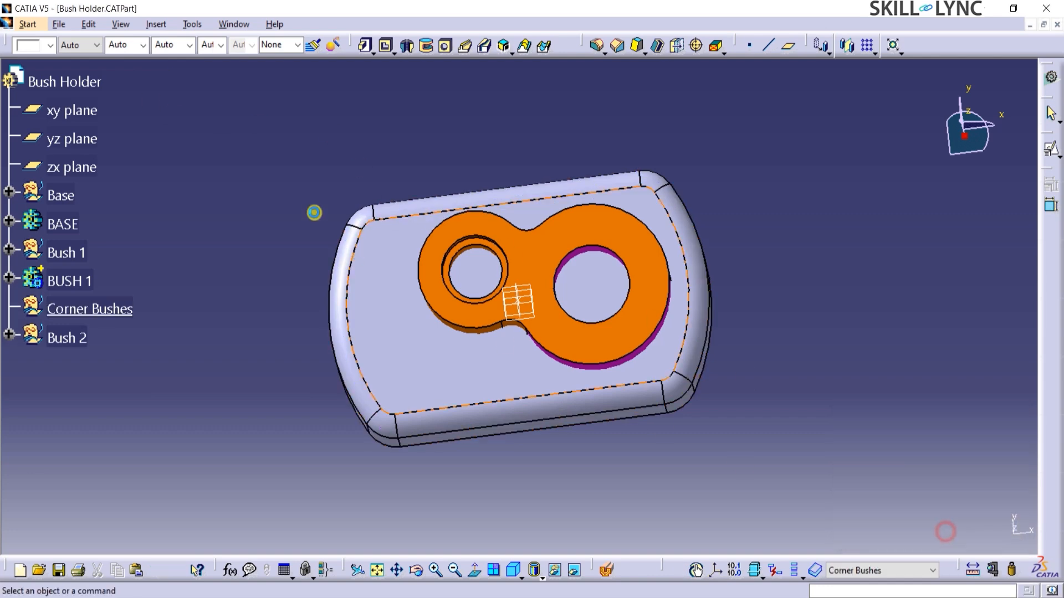
Step: Insert a new body into the part and rename it CORNER BUSHES
click(160, 24)
click(190, 63)
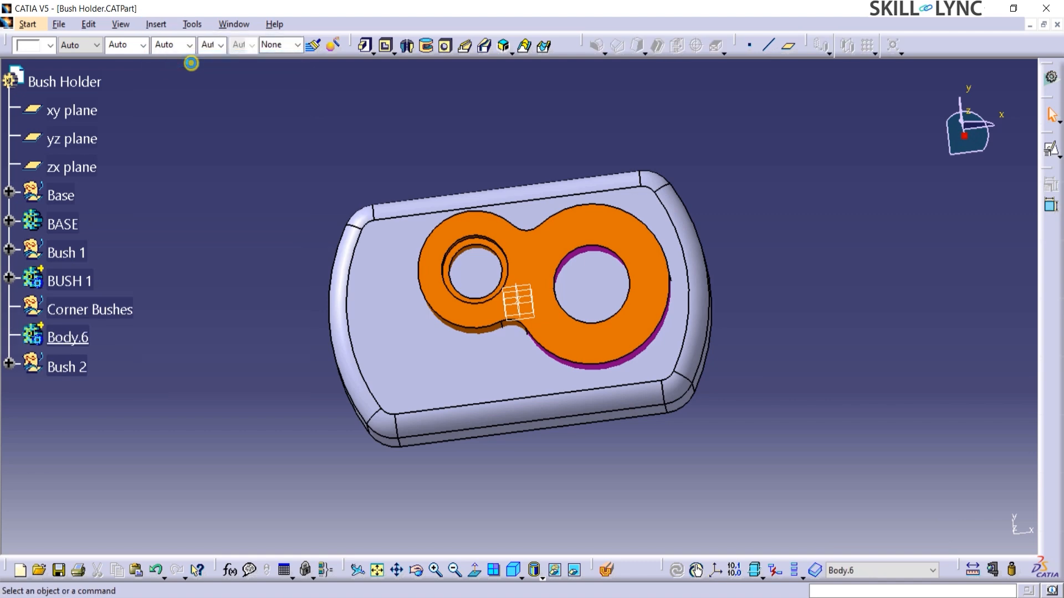
click(68, 337)
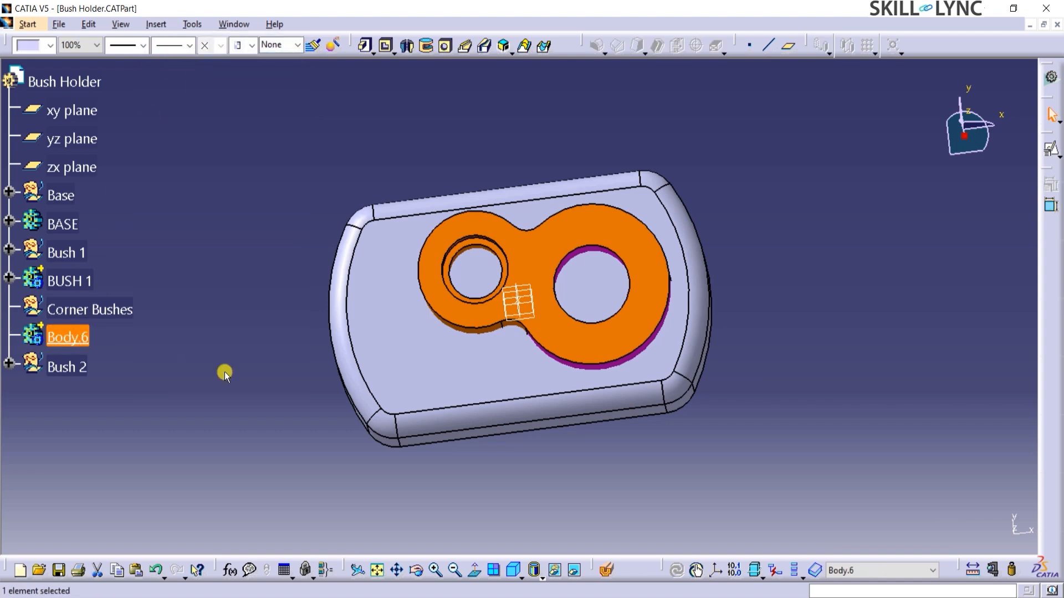
key(alt+Return)
text(CO)
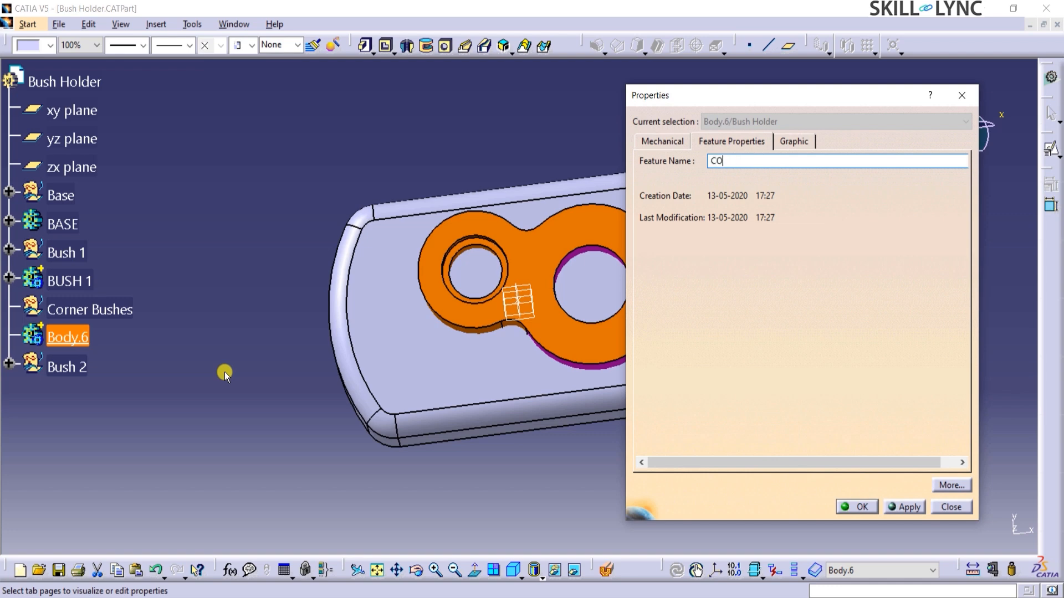
text(RNER BUSHES)
key(Return)
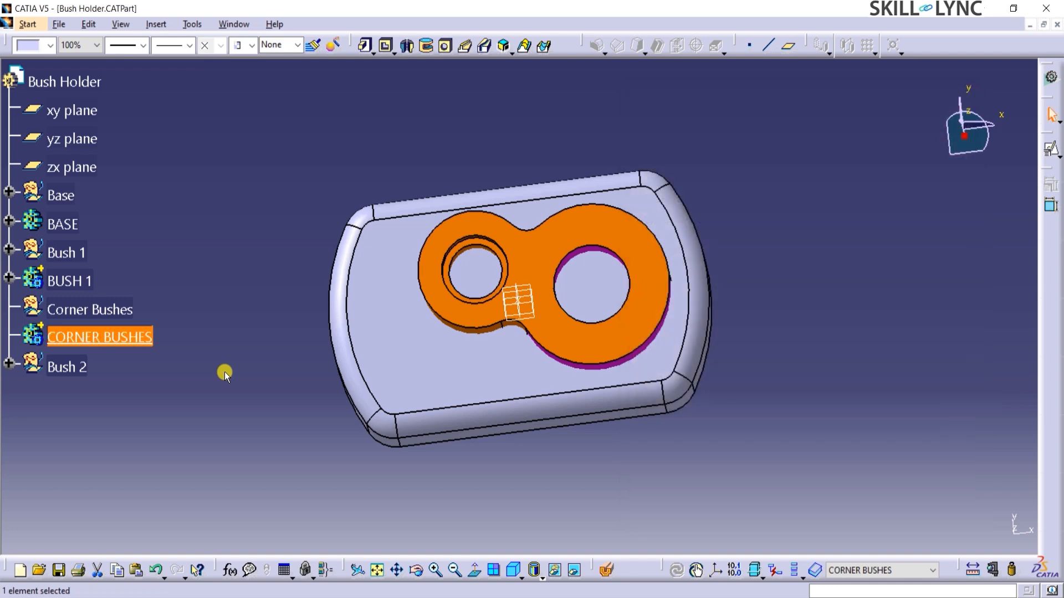
Step: Copy Sketch.2 from the Bush 1 geometrical set and paste it into the Corner Bushes geometrical set
click(9, 249)
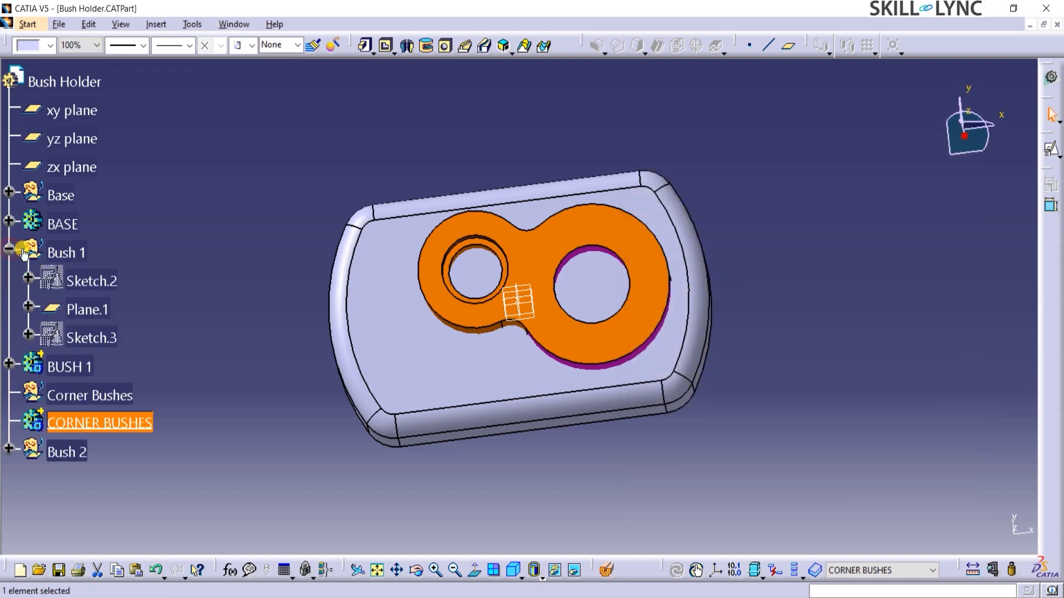
right_click(68, 279)
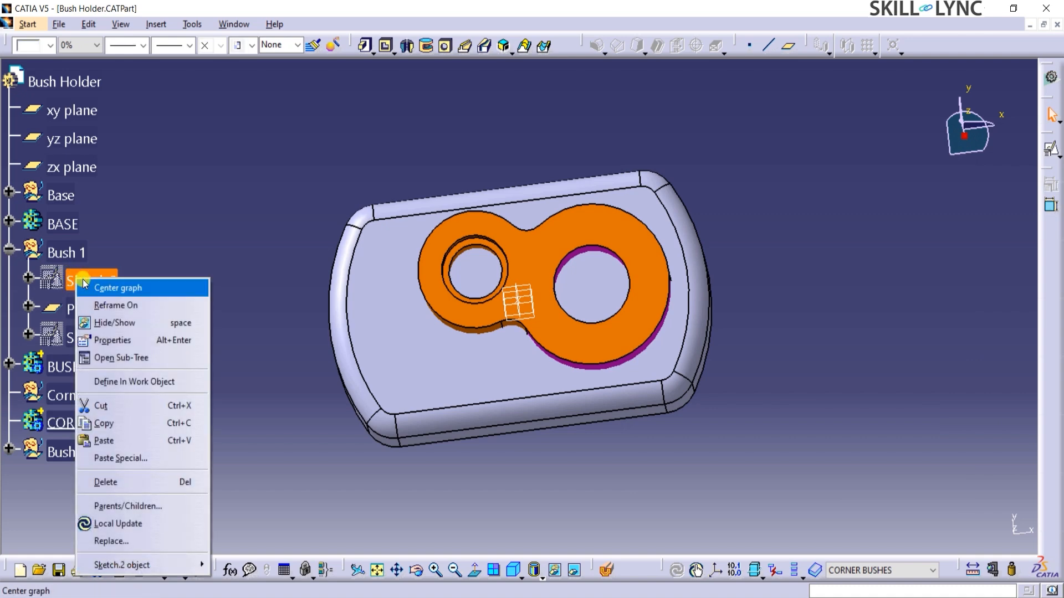
click(130, 425)
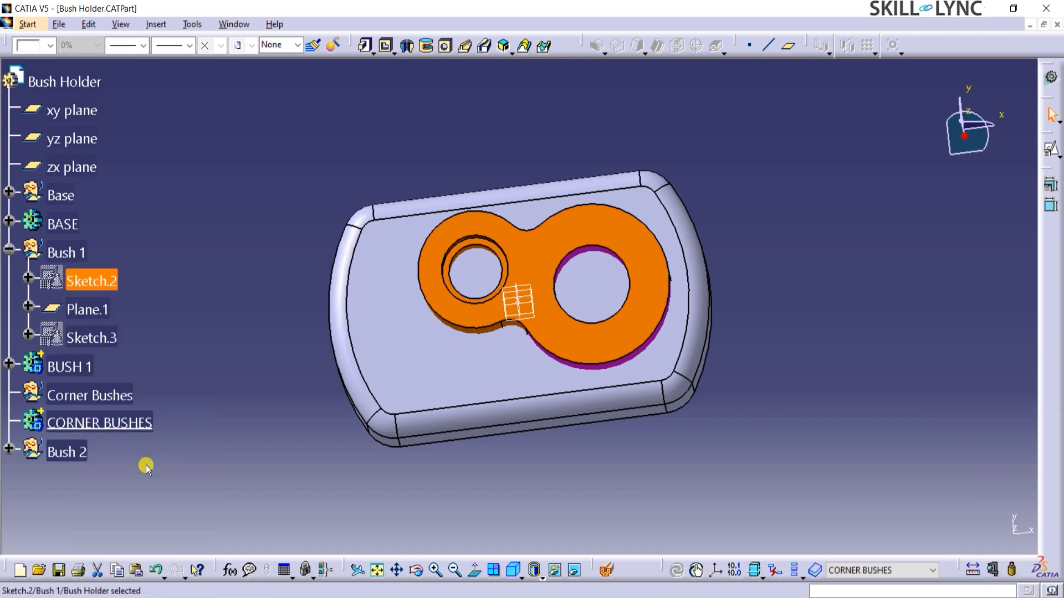
click(128, 397)
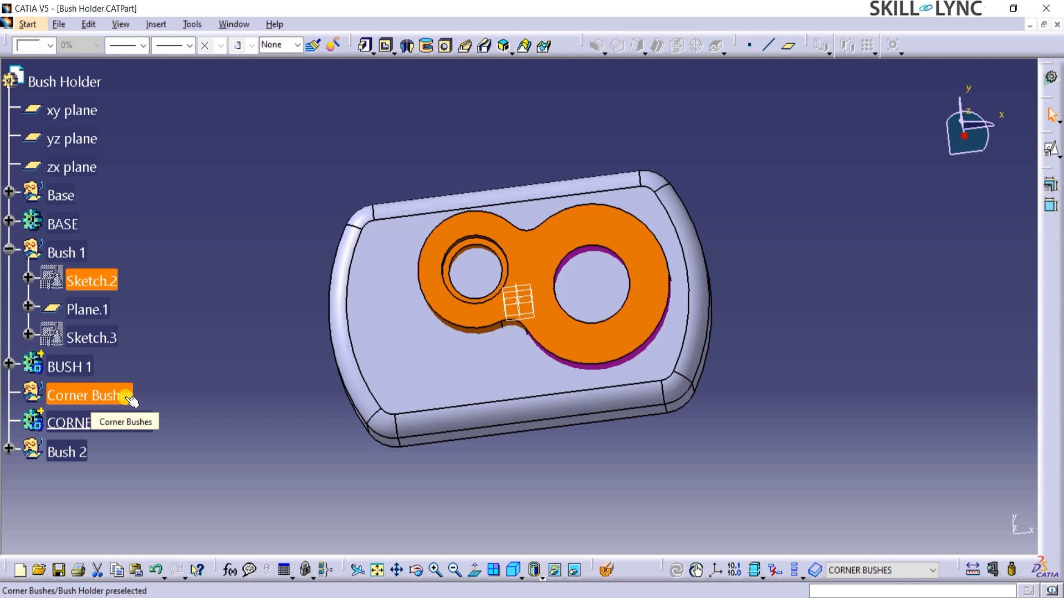
right_click(128, 397)
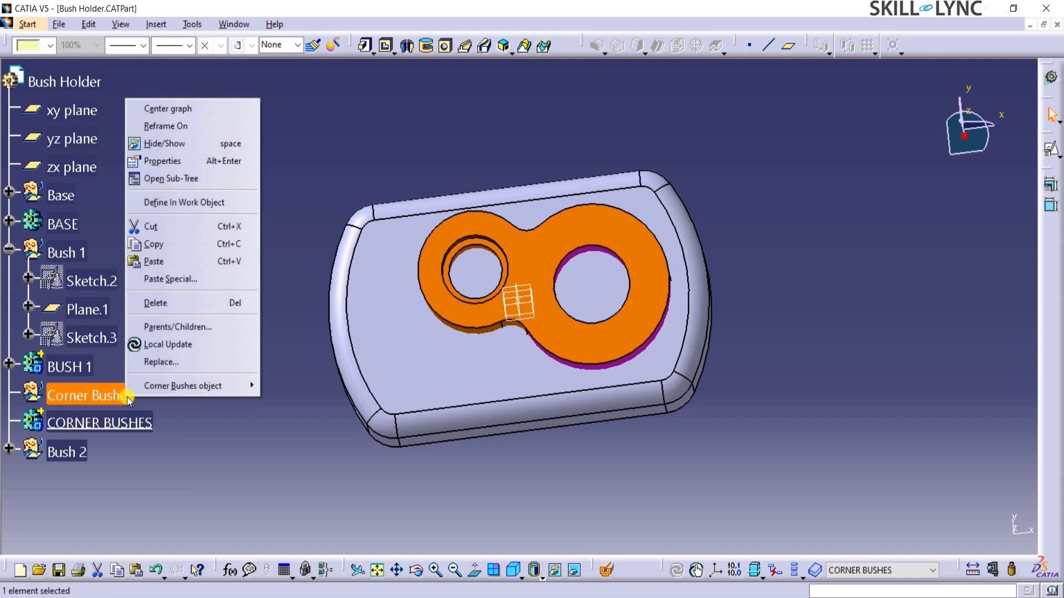
click(162, 263)
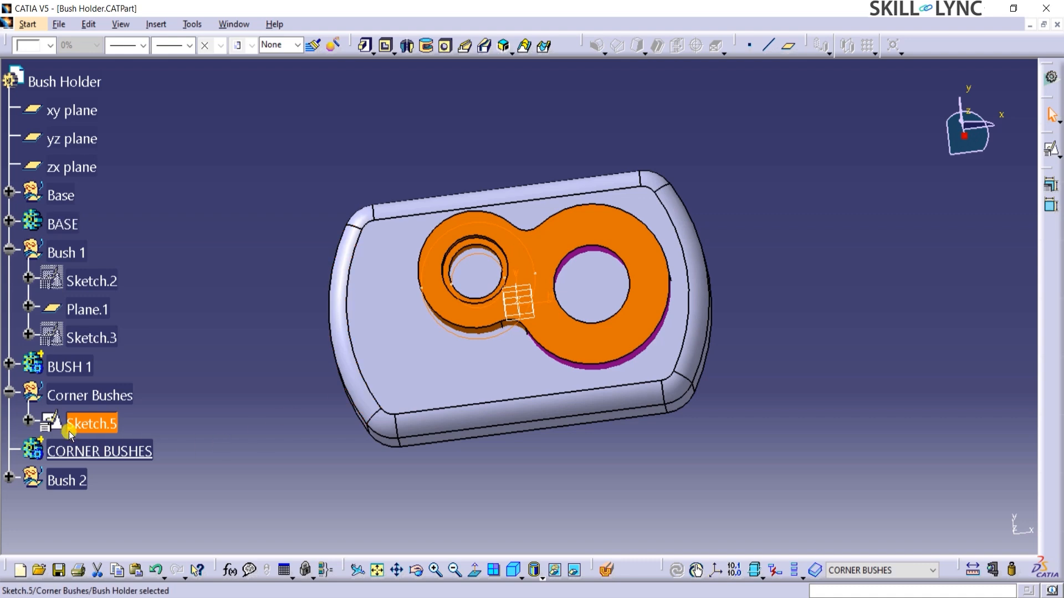
Step: Open the pasted sketch in Corner Bushes for editing and hide the base and the merged bush bodies
double_click(101, 423)
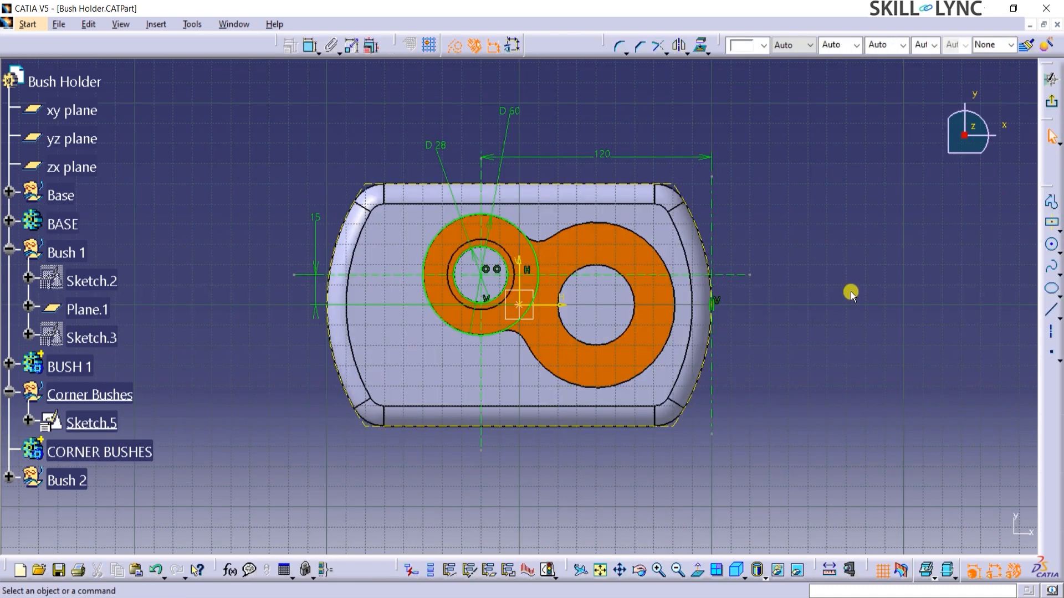
click(500, 378)
key(space)
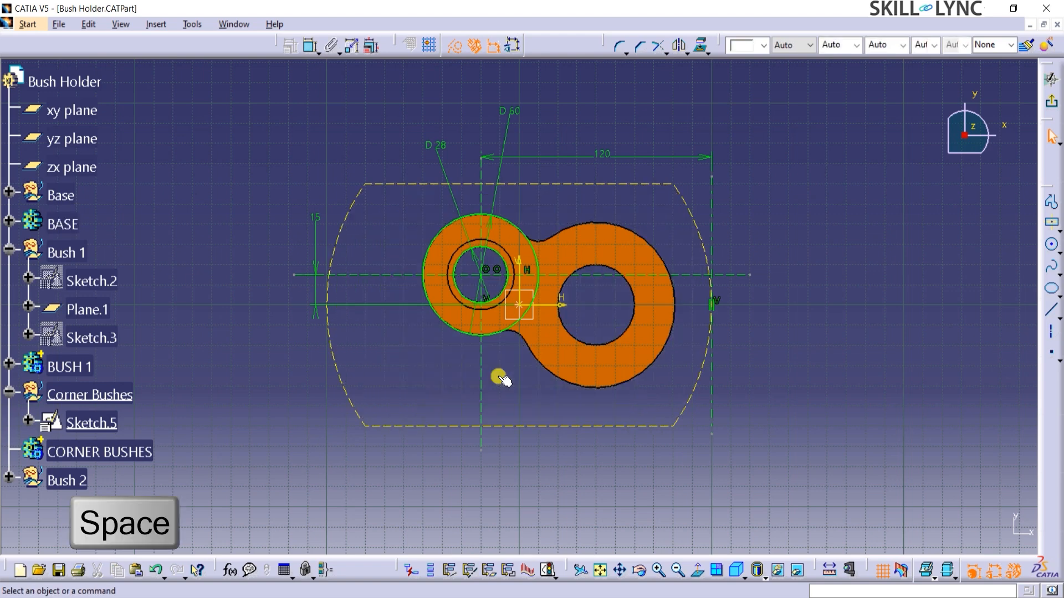
click(556, 358)
key(space)
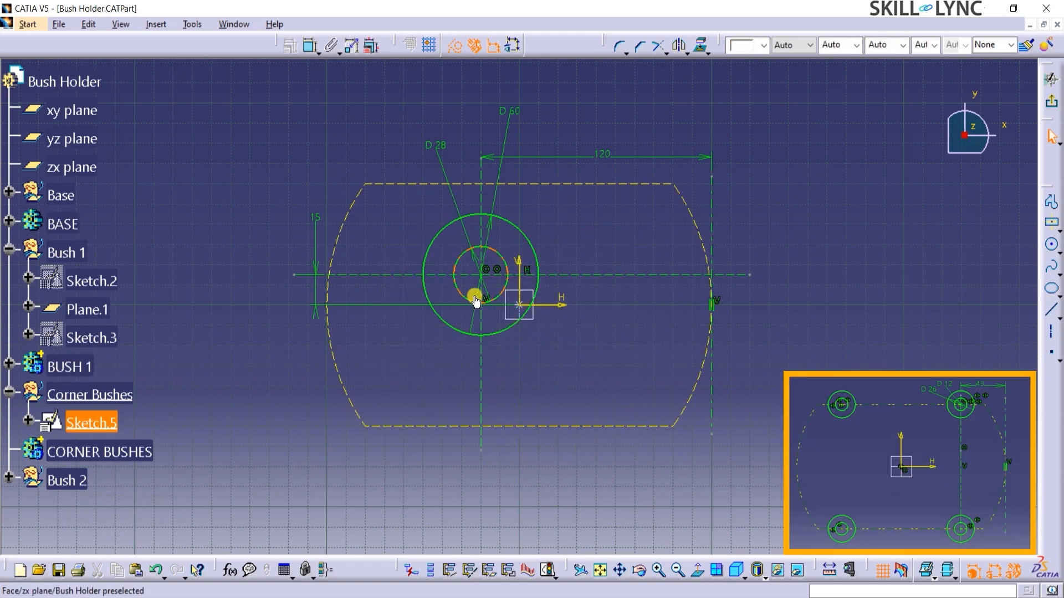
Step: Delete the two copied concentric circles and the horizontal construction line from the sketch
click(459, 288)
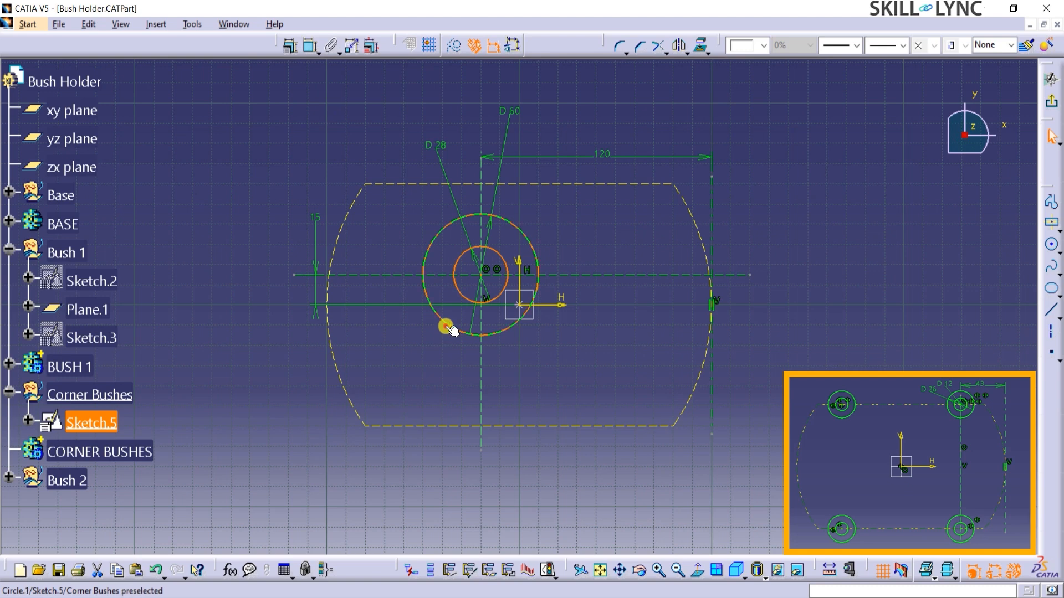
ctrl+click(445, 328)
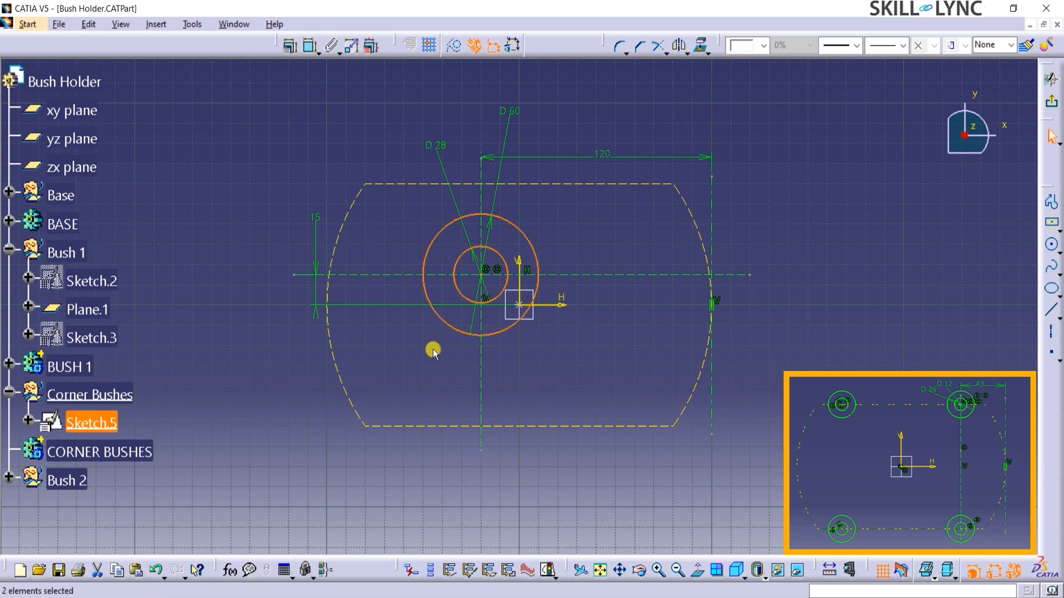
key(Delete)
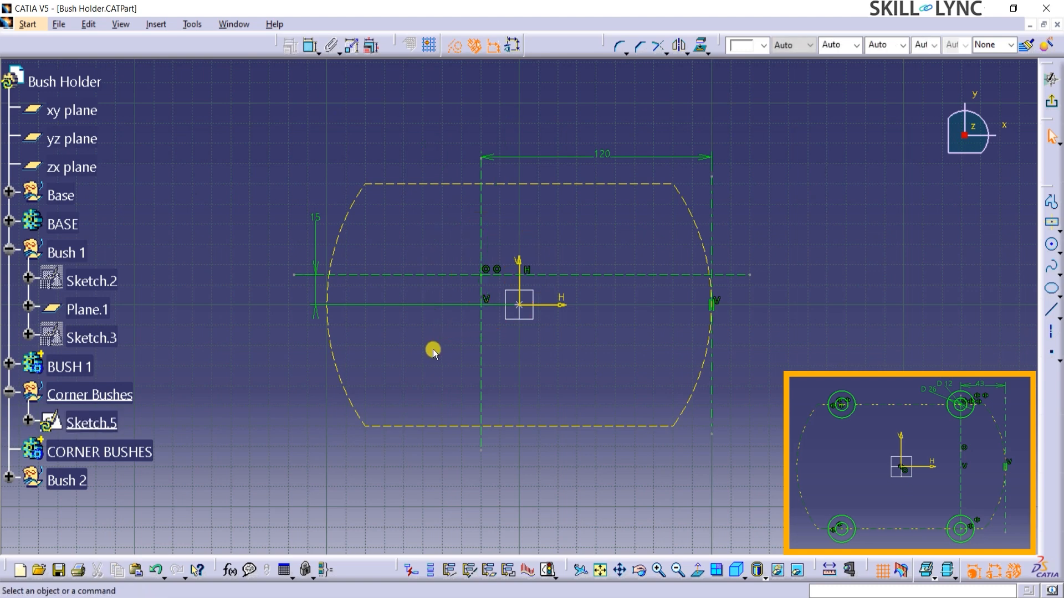
click(443, 275)
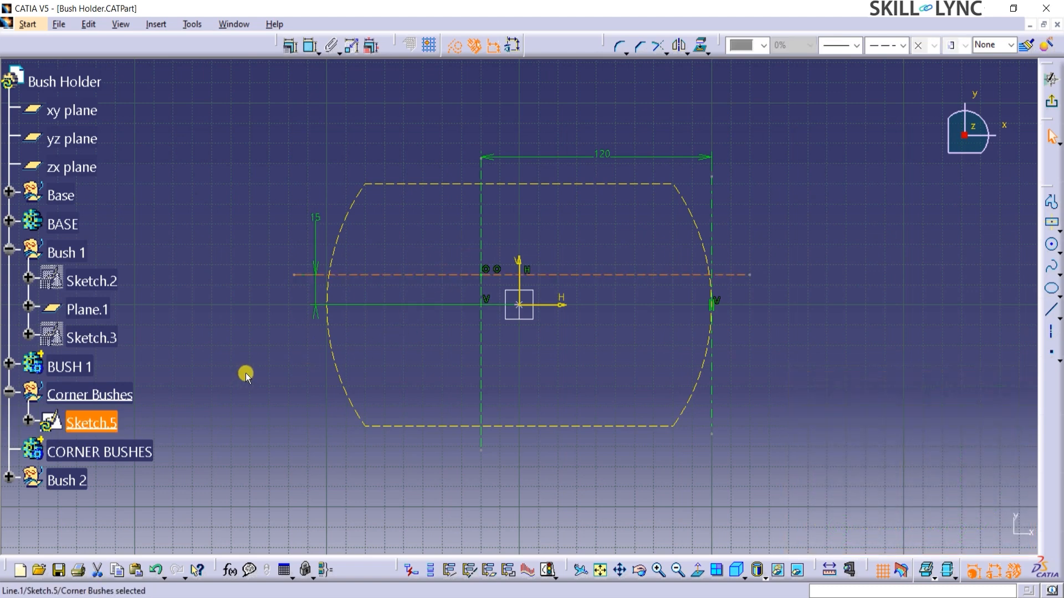
Step: Set the offset between the two vertical construction lines to 43 mm
double_click(603, 155)
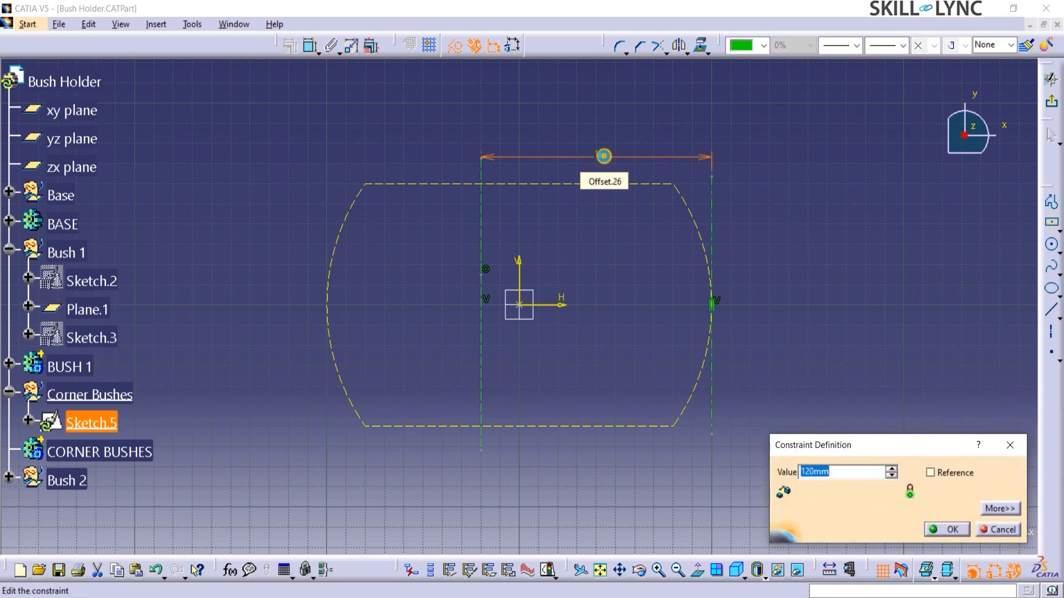
text(43)
key(Return)
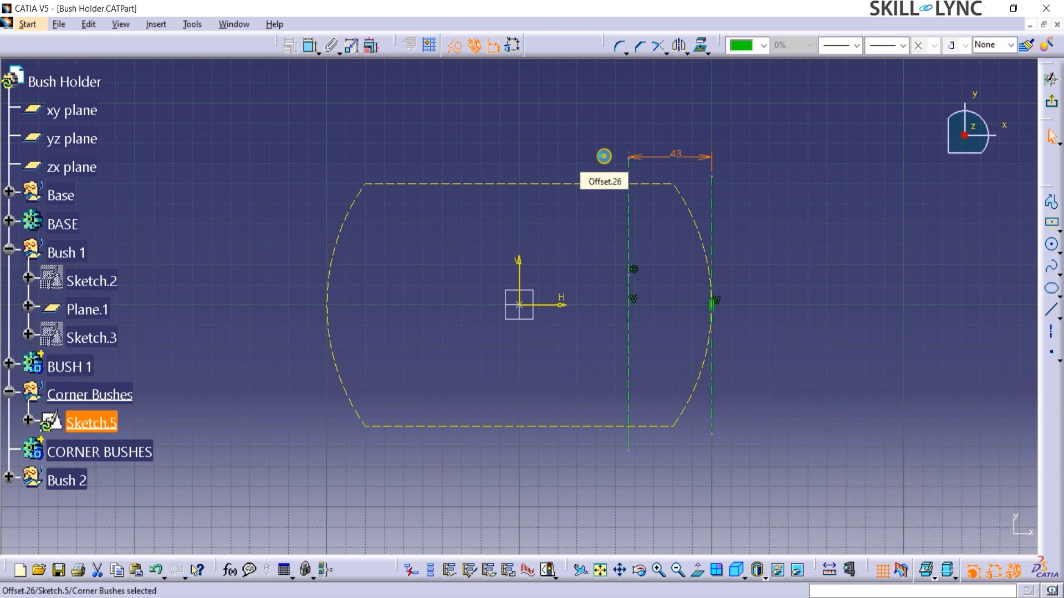
Step: Sketch two concentric circles where the inner vertical construction line meets the outline's upper edge, the outer about 66 mm in diameter
mouse_move(820, 201)
middle_down()
mouse_move(826, 150)
mouse_move(757, 169)
mouse_move(696, 382)
mouse_move(696, 373)
middle_up()
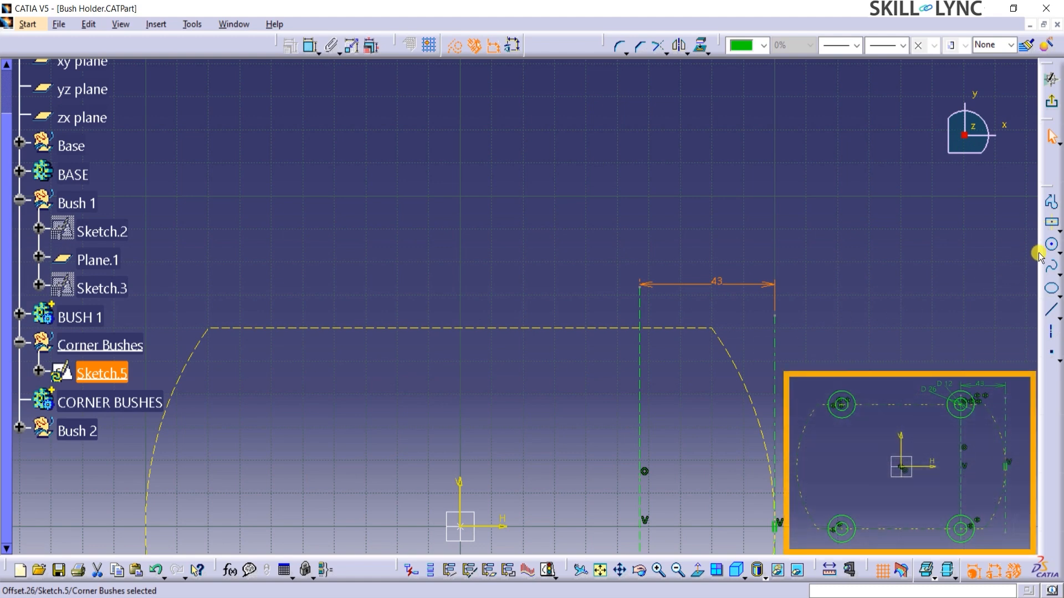
click(1052, 244)
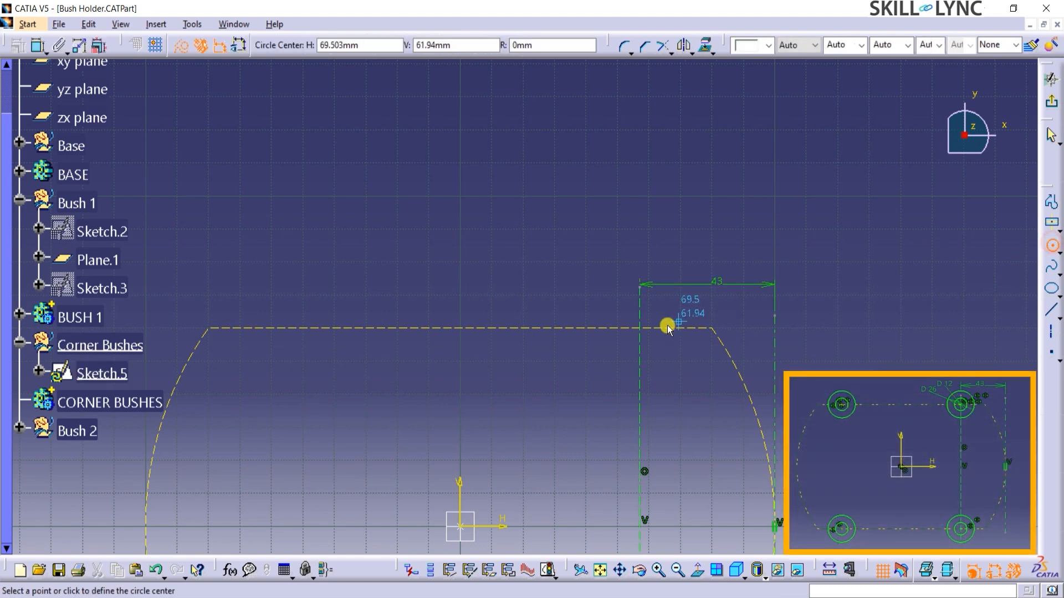
click(639, 328)
click(613, 223)
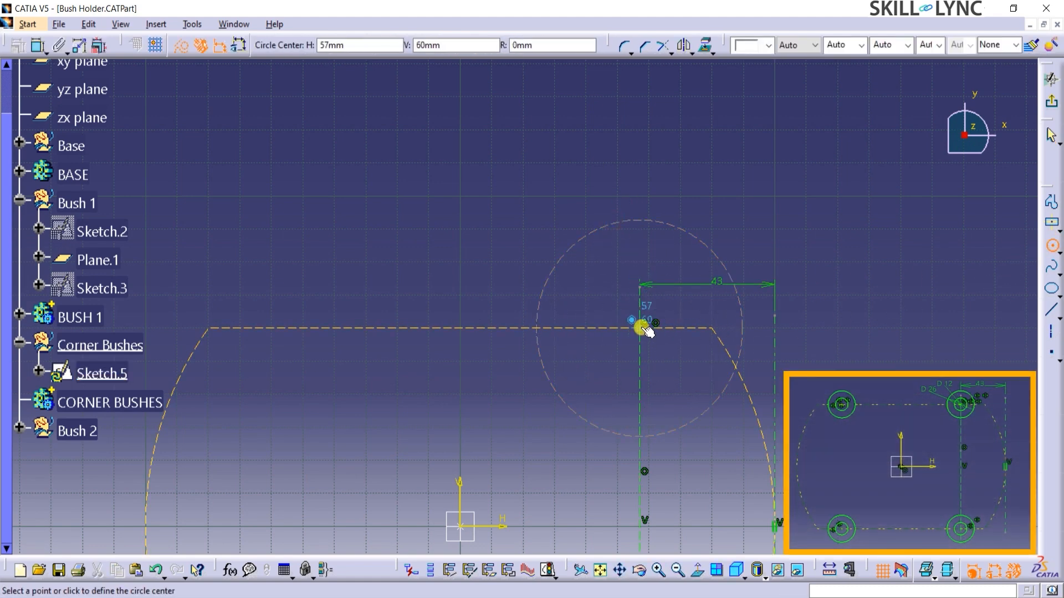
click(640, 328)
click(622, 268)
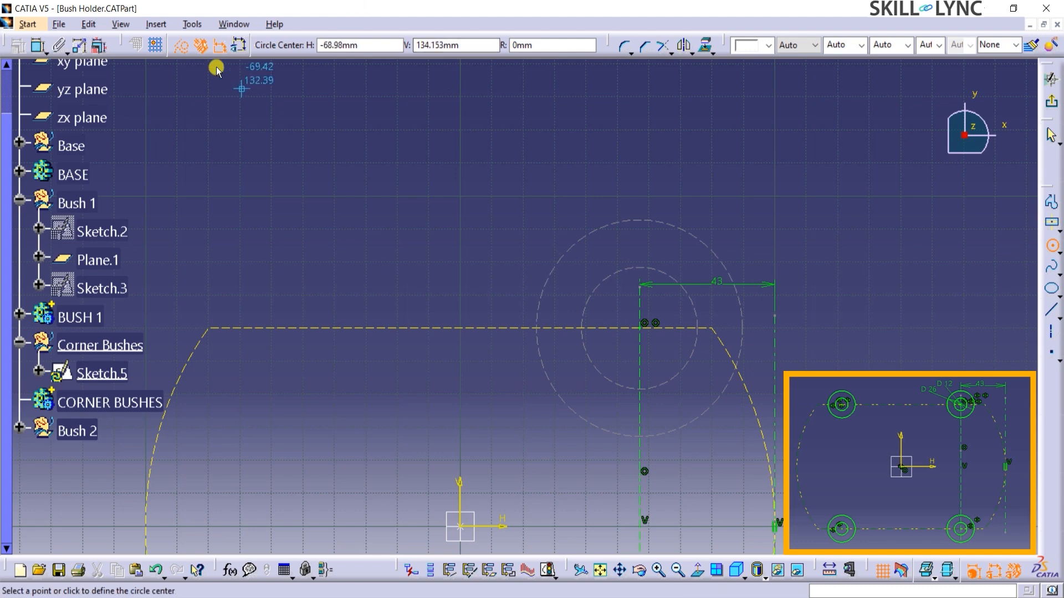
Step: Dimension the inner circle and set its diameter to 12 mm
click(37, 45)
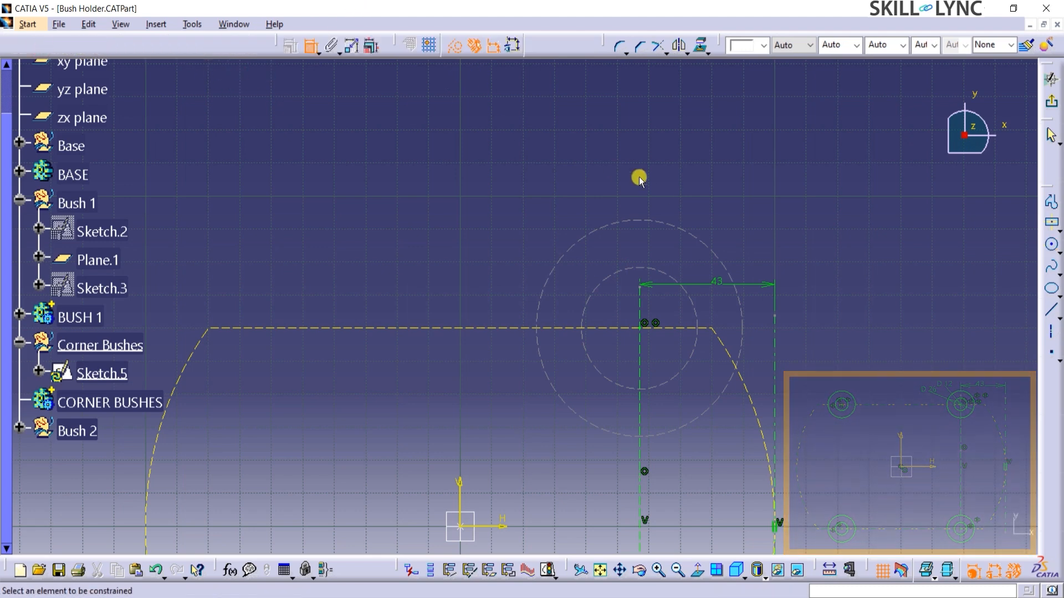
click(627, 274)
click(675, 123)
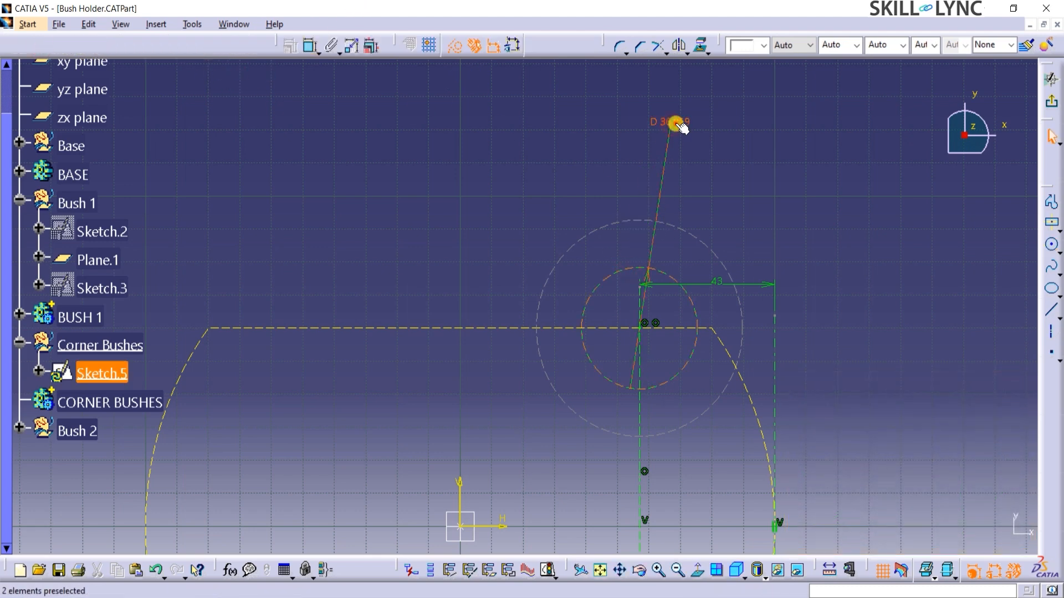
double_click(675, 123)
text(12)
key(Return)
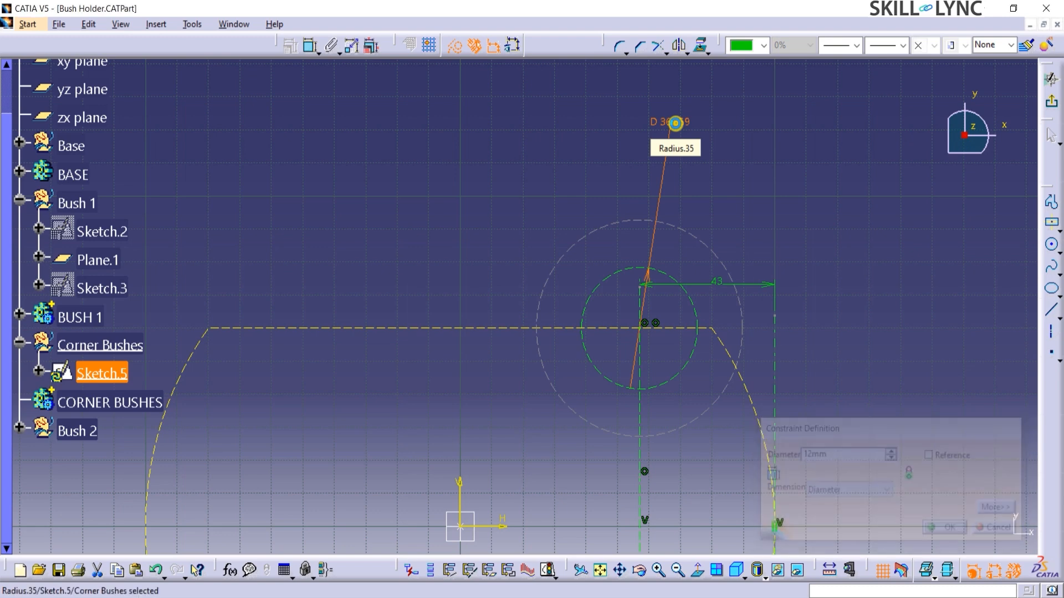
Step: Dimension the outer circle and set its diameter to 26 mm
click(637, 220)
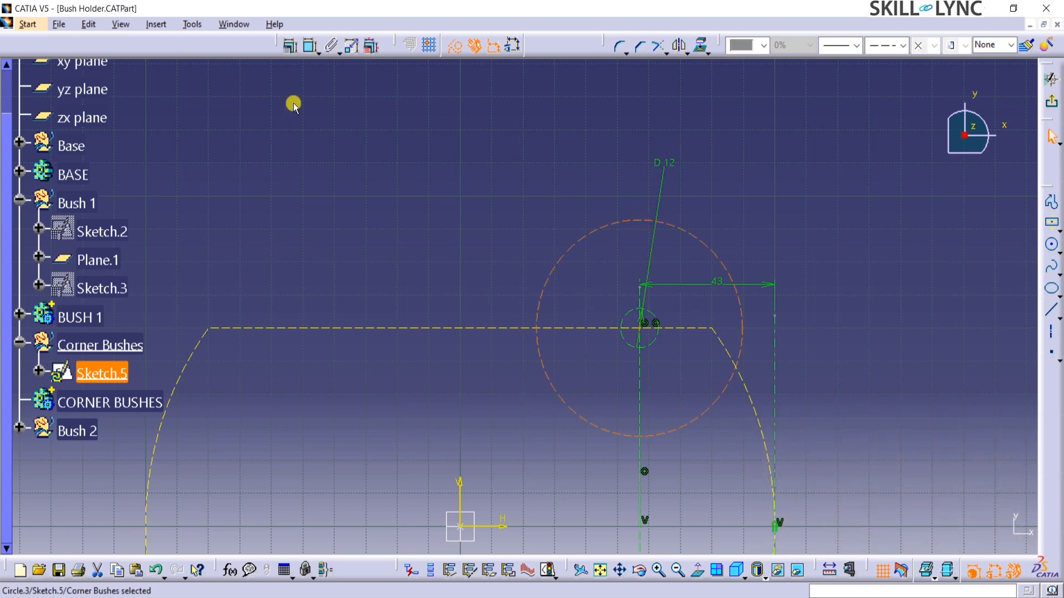
click(309, 48)
click(592, 143)
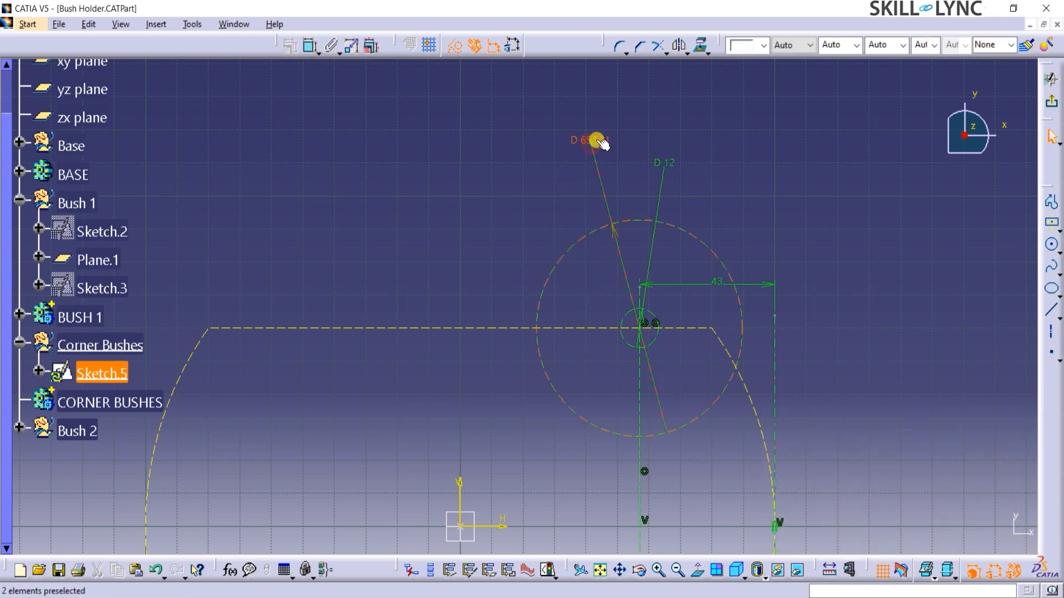
double_click(596, 140)
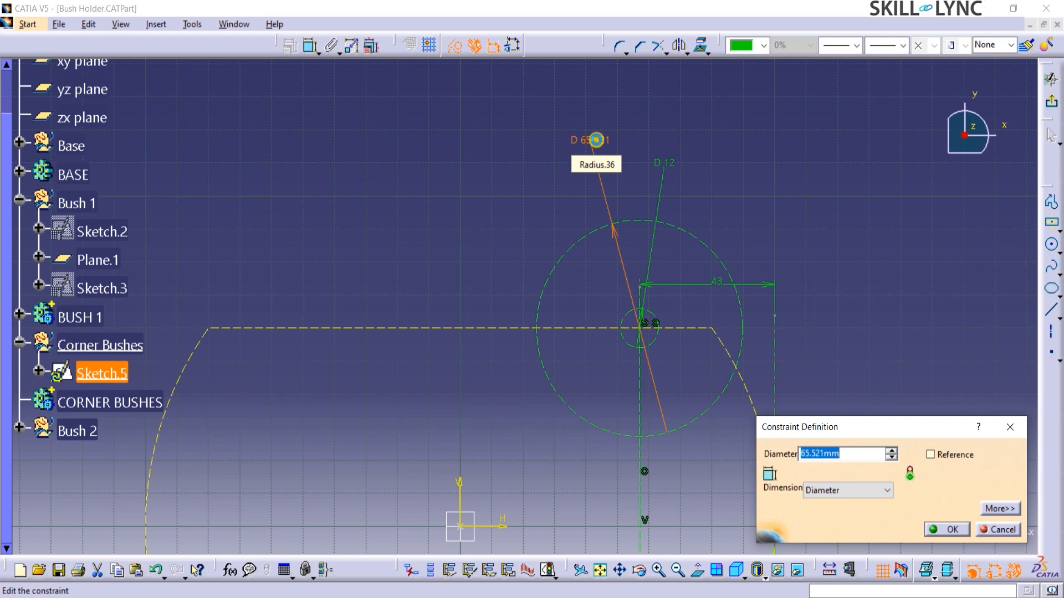
text(26)
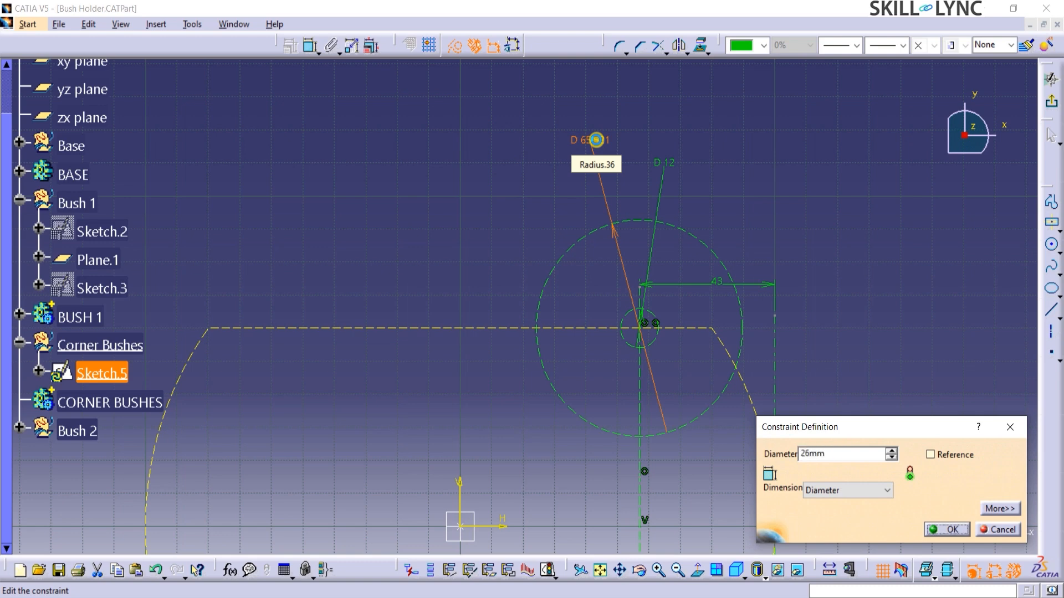
key(Return)
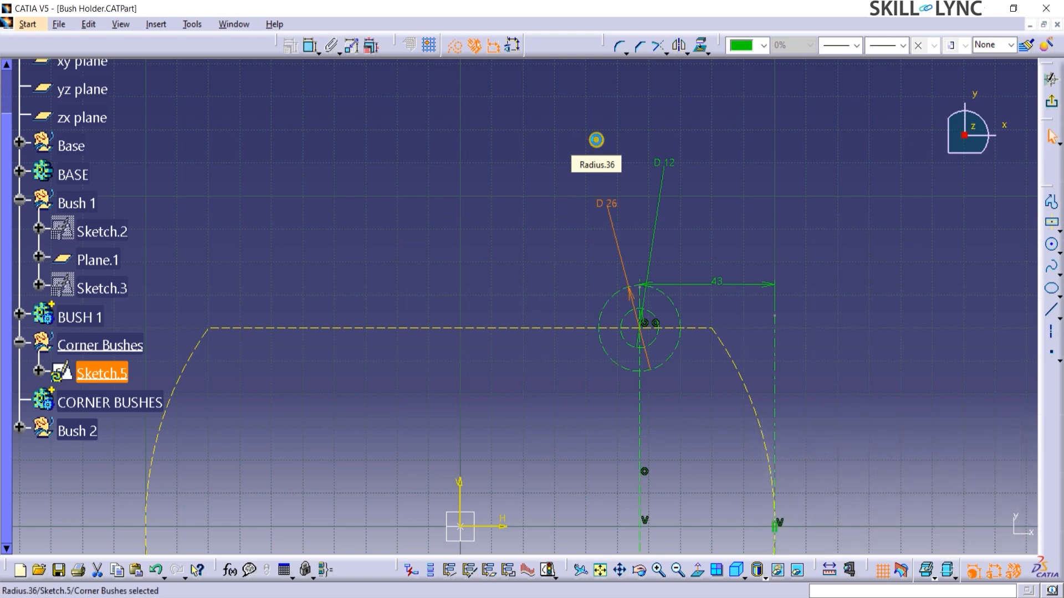
Step: Convert the two concentric construction circles to standard geometry and mirror them about the vertical axis
click(620, 363)
ctrl+click(625, 339)
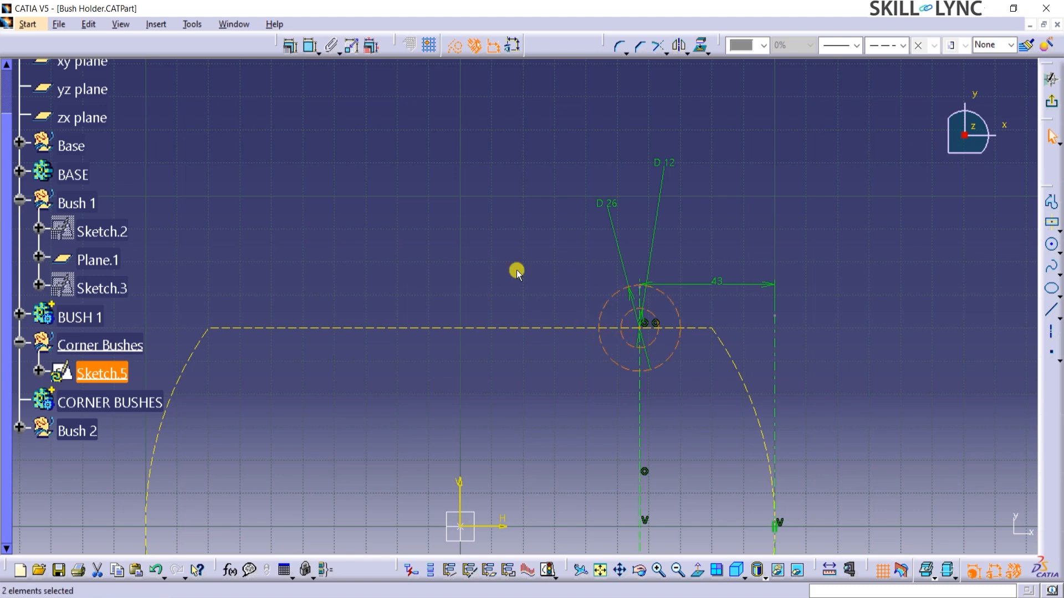
click(454, 46)
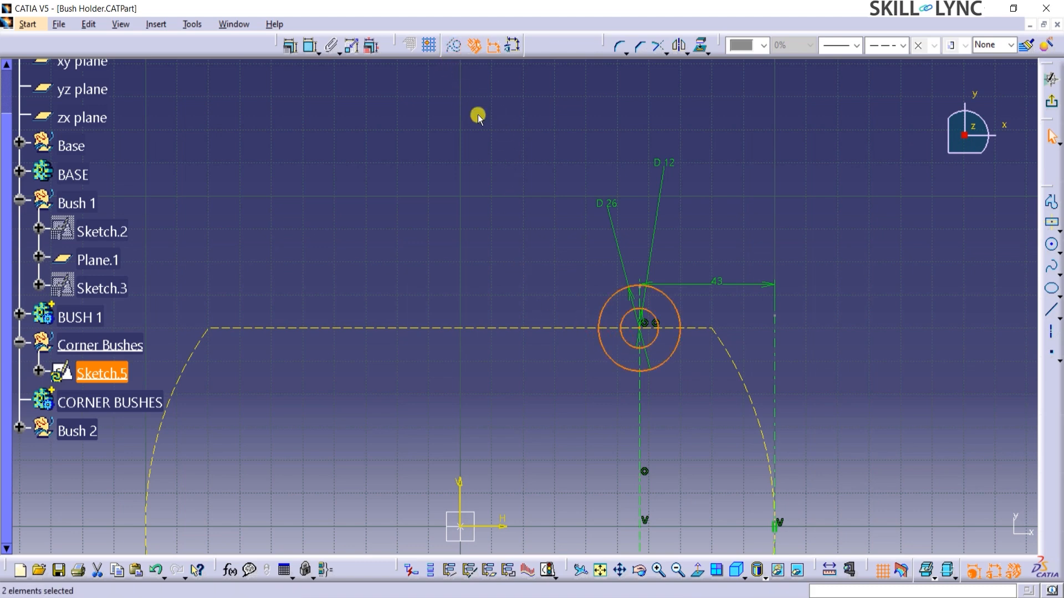
click(681, 48)
click(459, 501)
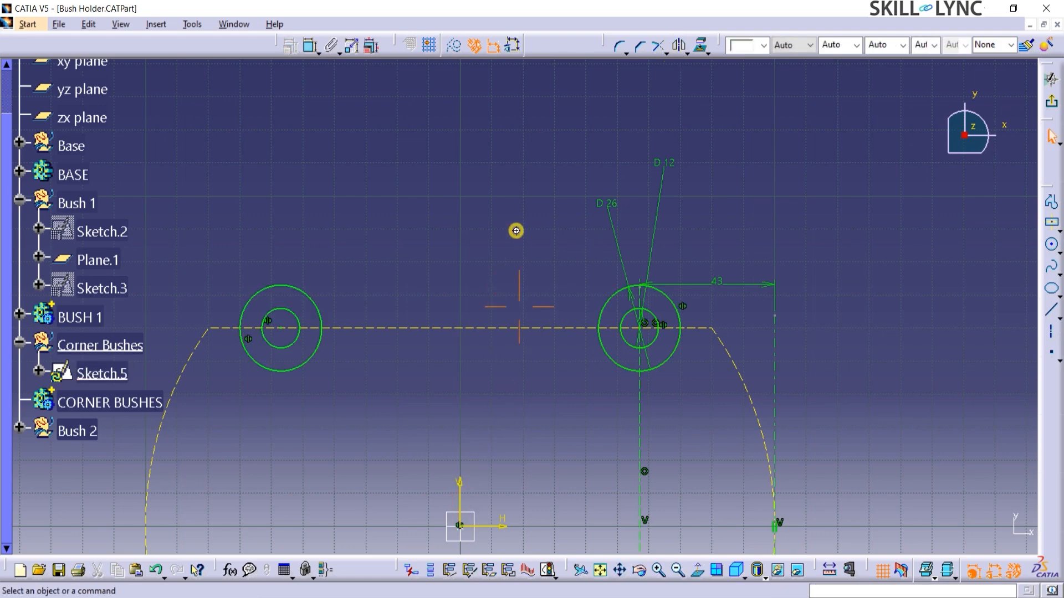
Step: Mirror both upper circle pairs about the horizontal axis to complete the four corner bushes, and exit the sketch
middle_drag(516, 230, 510, 307)
middle_drag(512, 358, 534, 233)
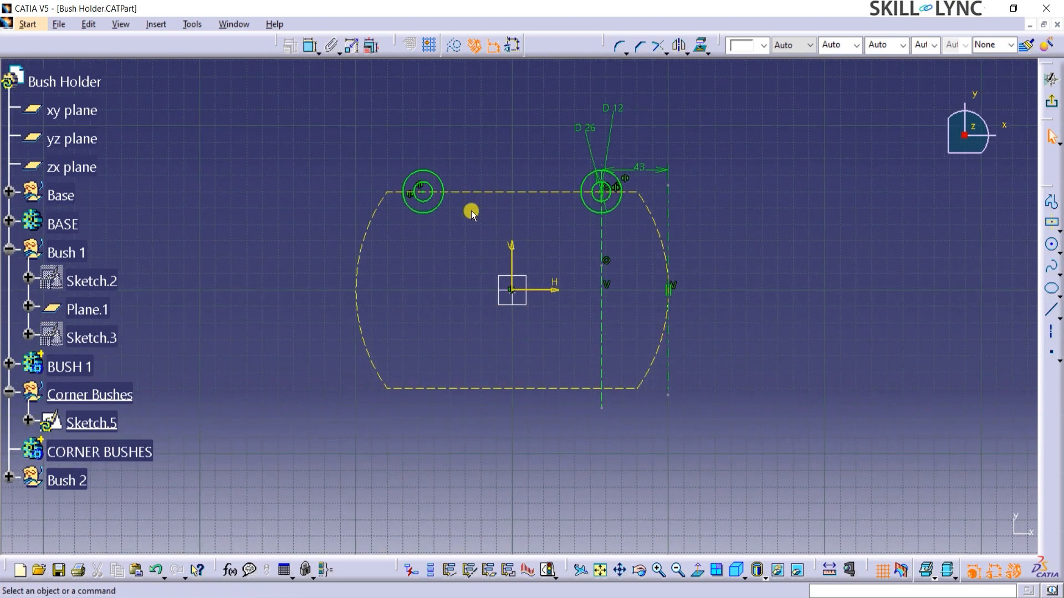
click(430, 201)
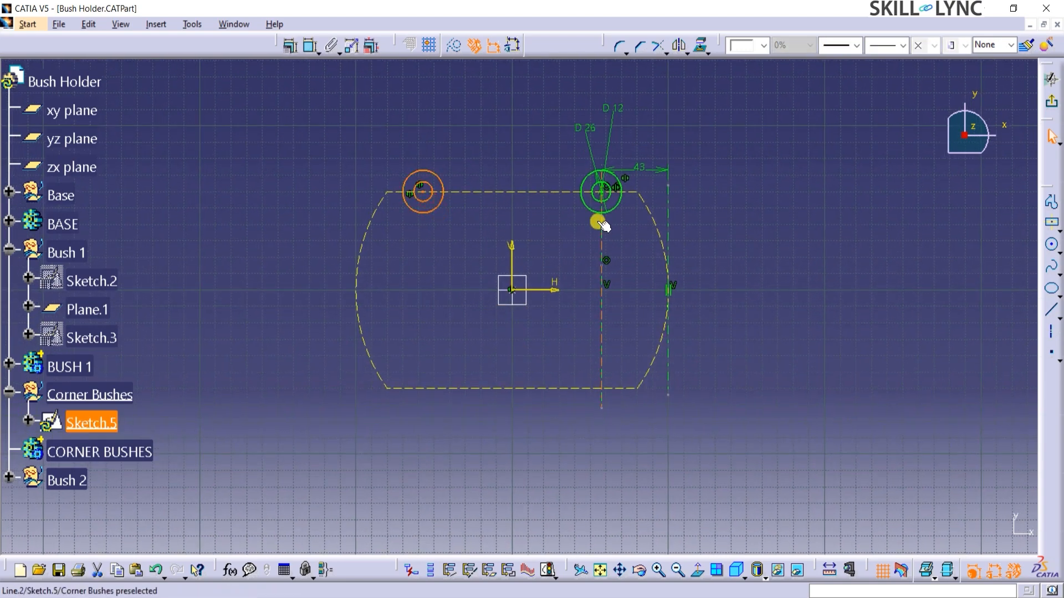
ctrl+click(600, 192)
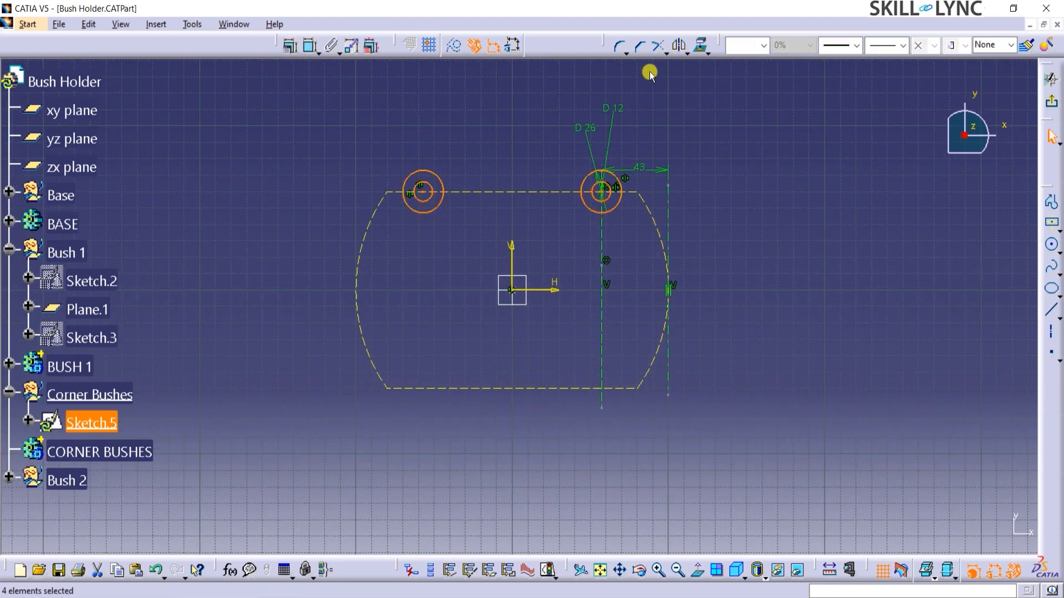
click(679, 45)
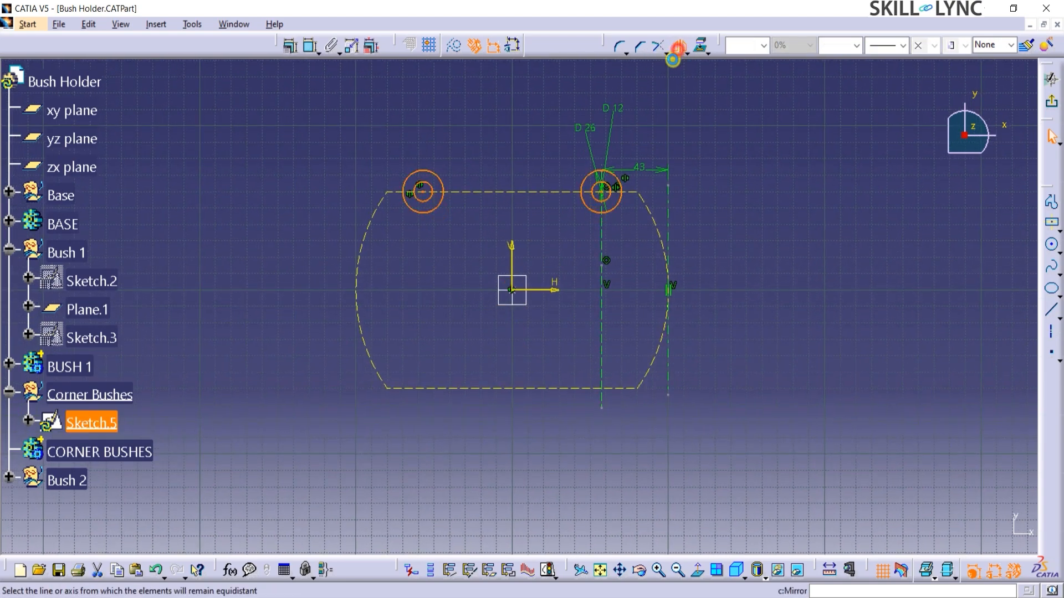
click(542, 291)
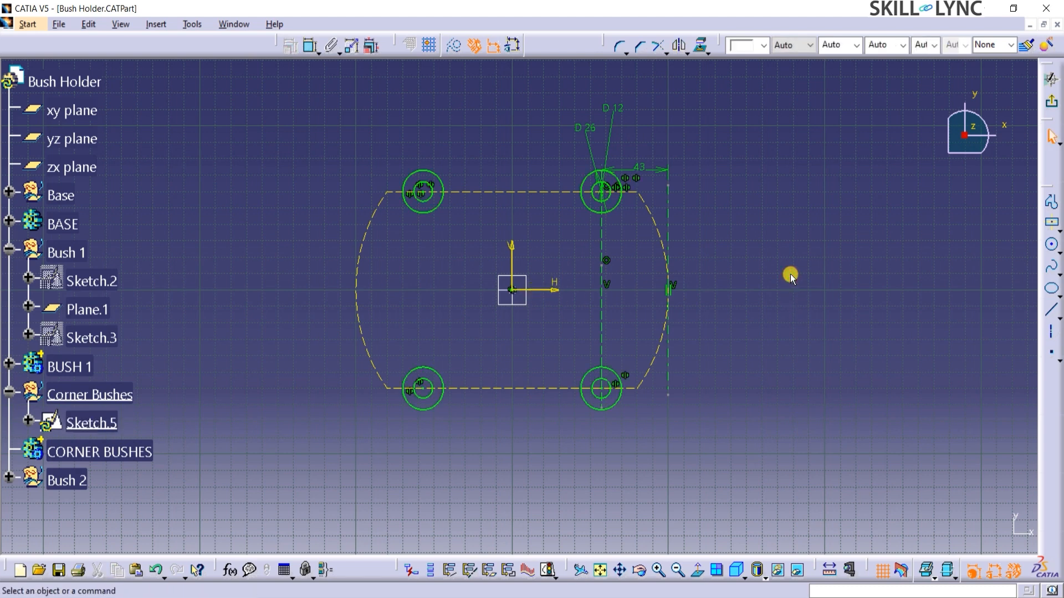
click(1053, 102)
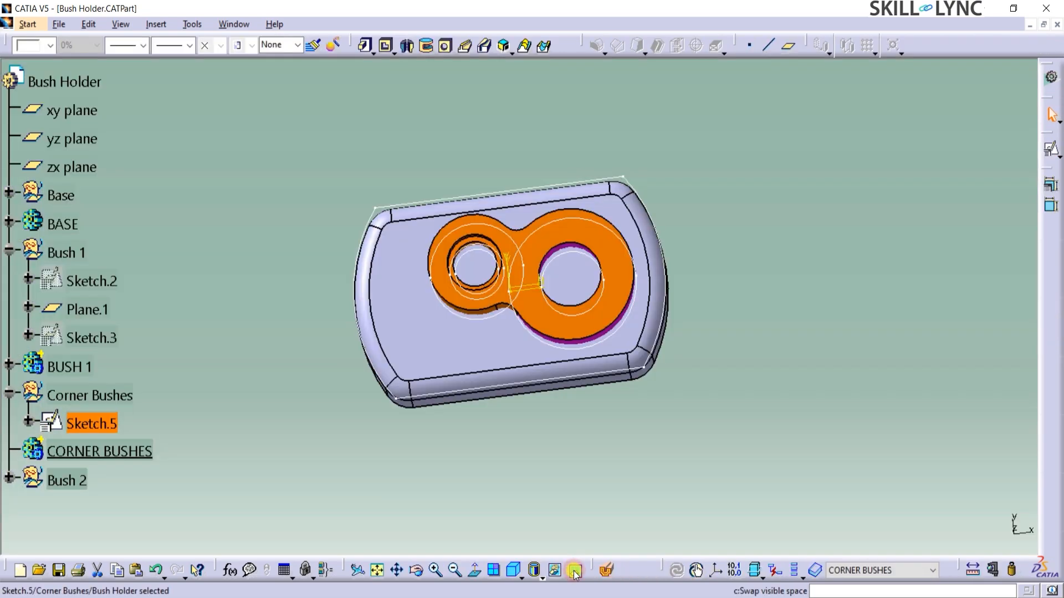
Step: Unhide the base body and the merged main bushes, and return to the visible space
click(575, 570)
click(446, 359)
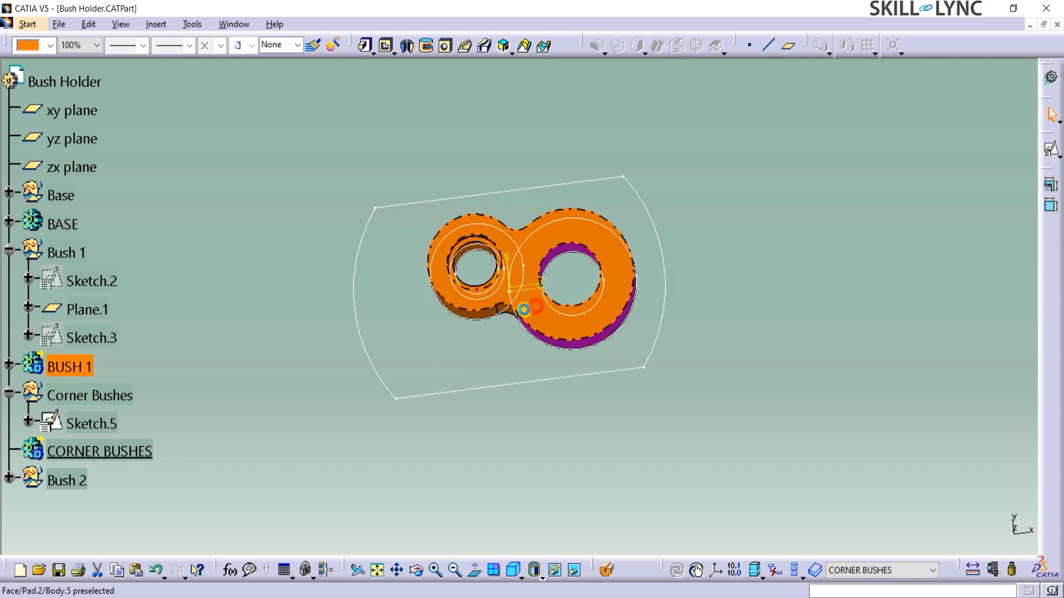
click(521, 308)
key(space)
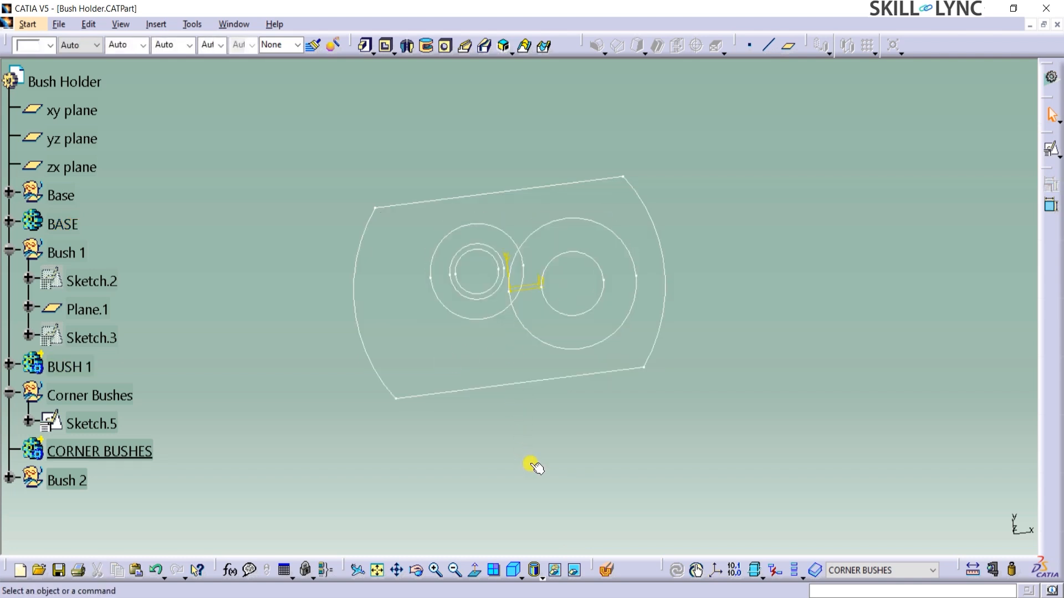
click(573, 571)
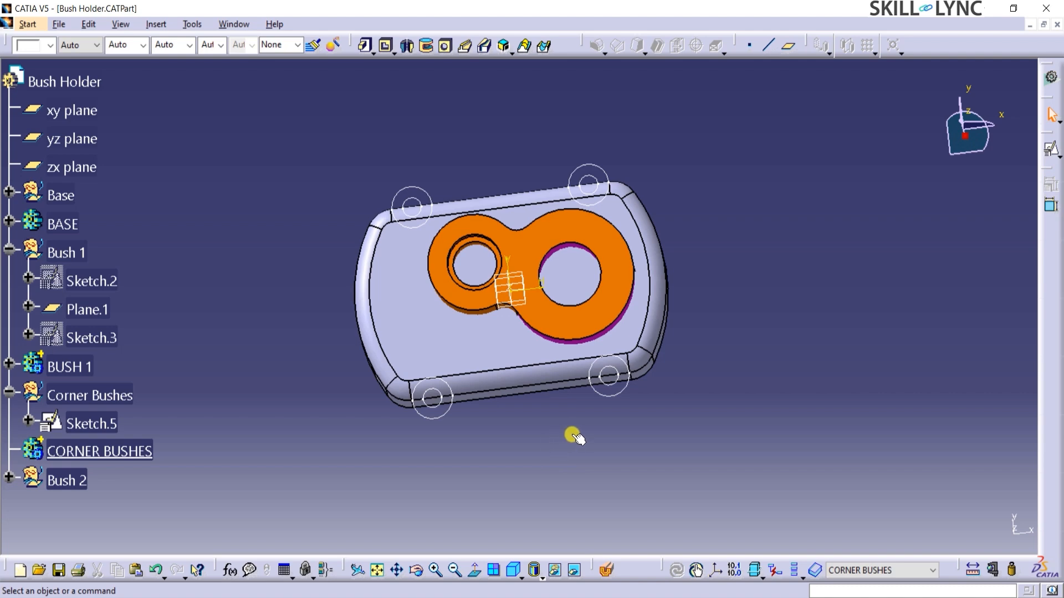
Step: Change the support of the corner bush sketch, Sketch.5, to the xy plane
middle_drag(548, 438, 515, 260)
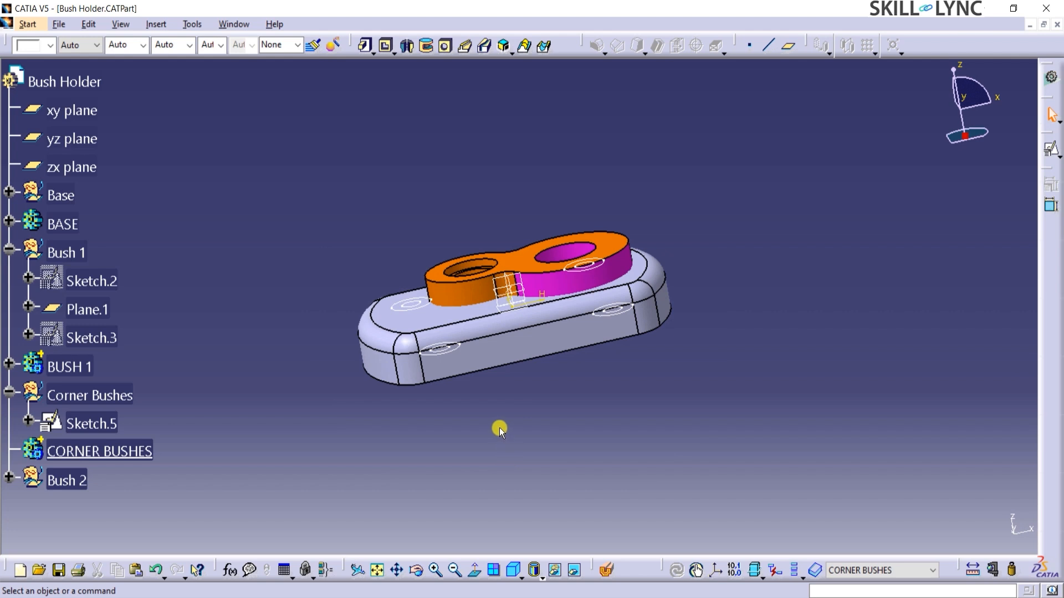
right_click(114, 424)
mouse_move(130, 413)
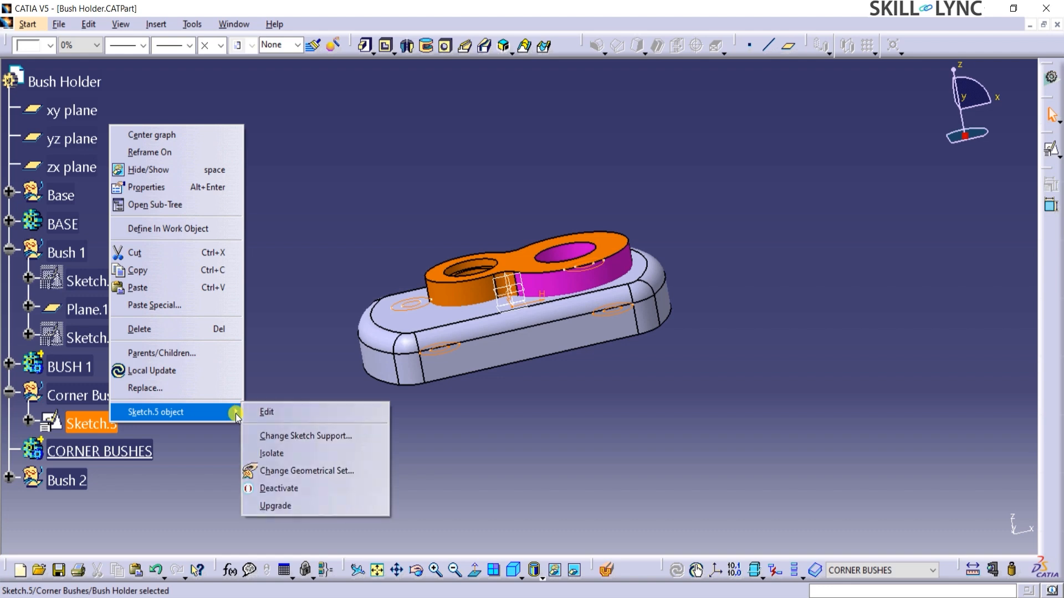
click(271, 436)
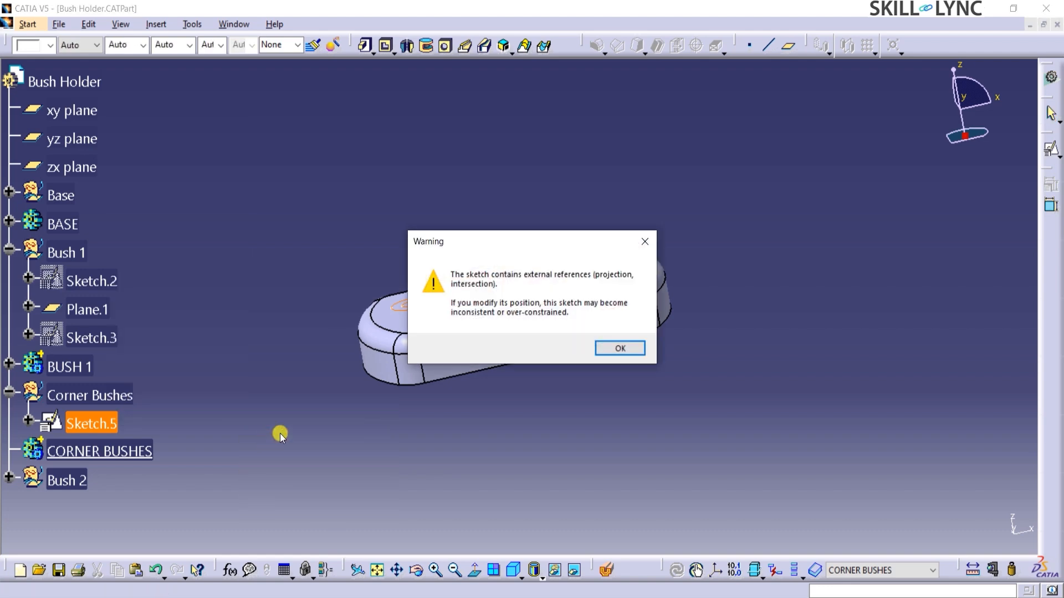
click(620, 349)
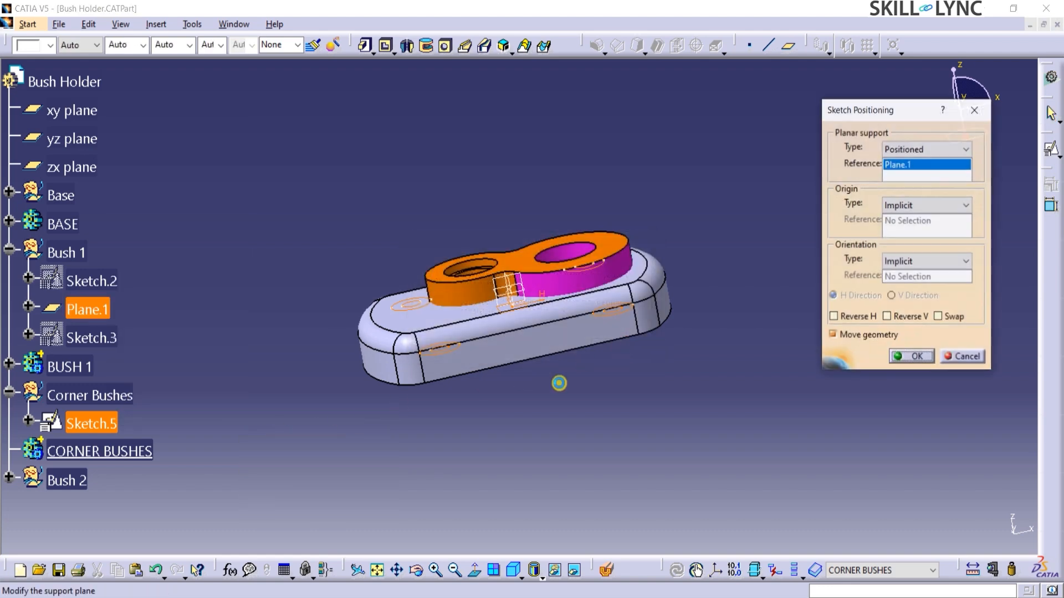
click(912, 166)
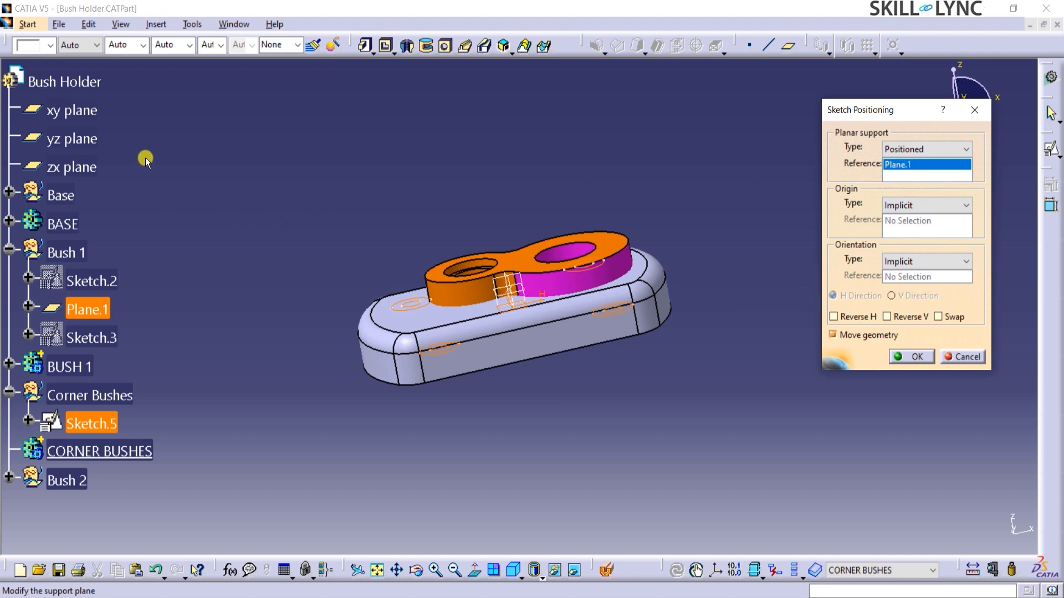
click(72, 113)
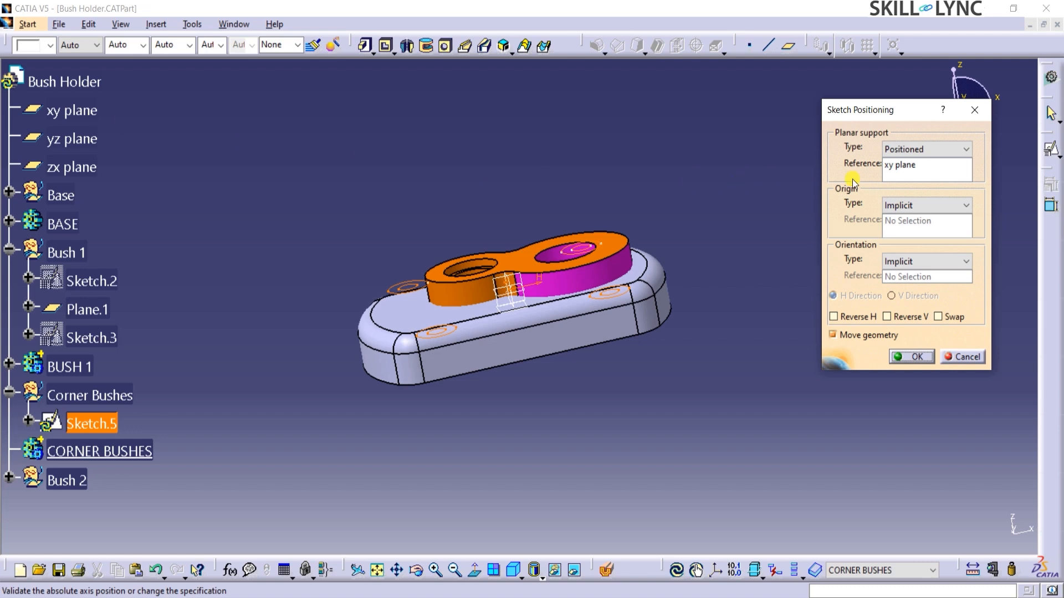
click(914, 357)
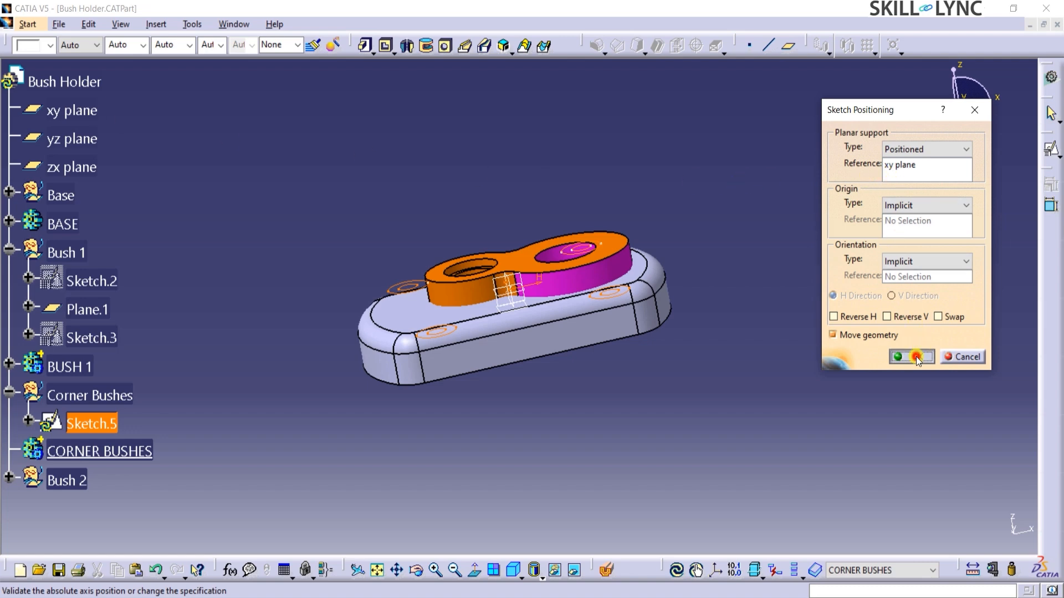
middle_drag(489, 212, 511, 284)
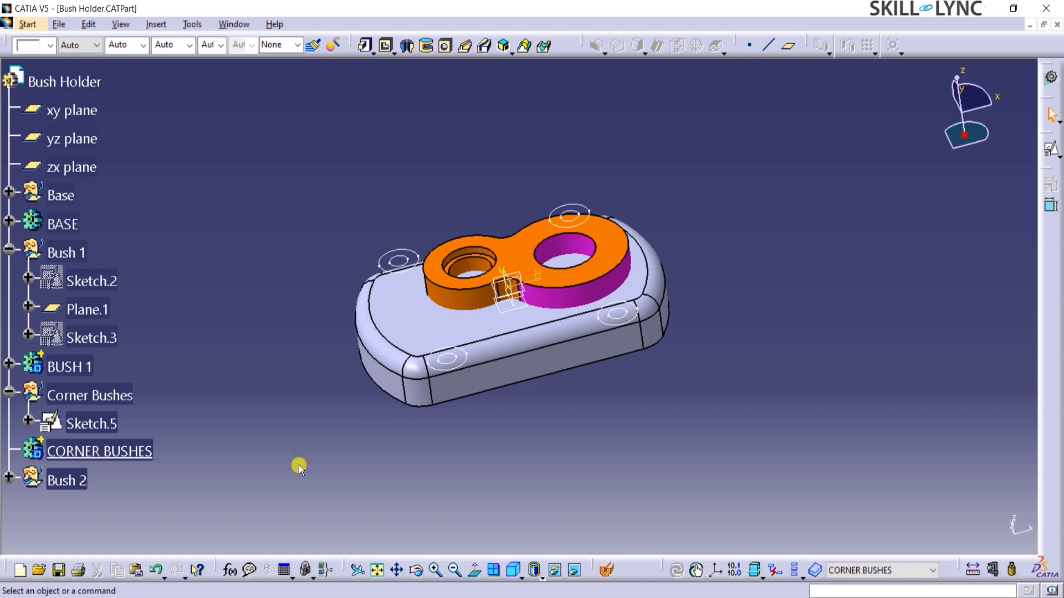
Step: Make CORNER BUSHES the work object and set up a pad of Sketch.5 with reversed direction and a first limit of 30 mm
right_click(109, 452)
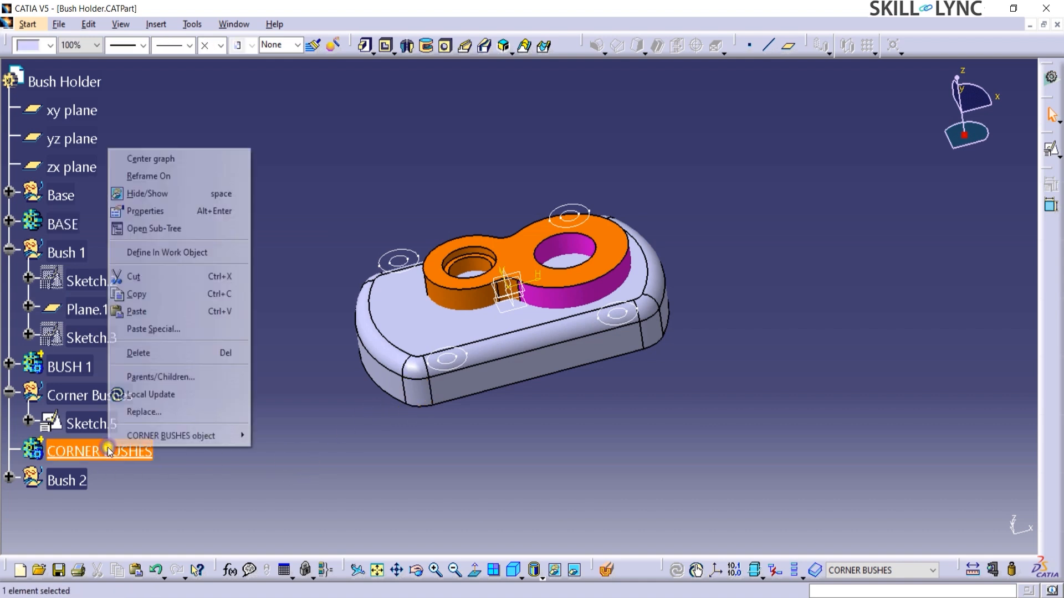
click(169, 252)
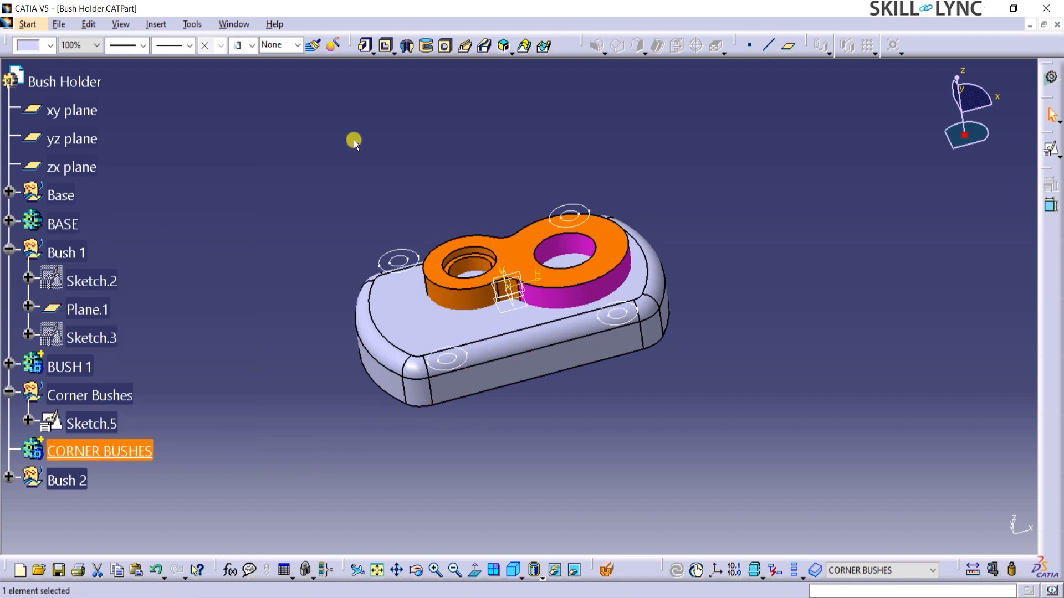
click(365, 46)
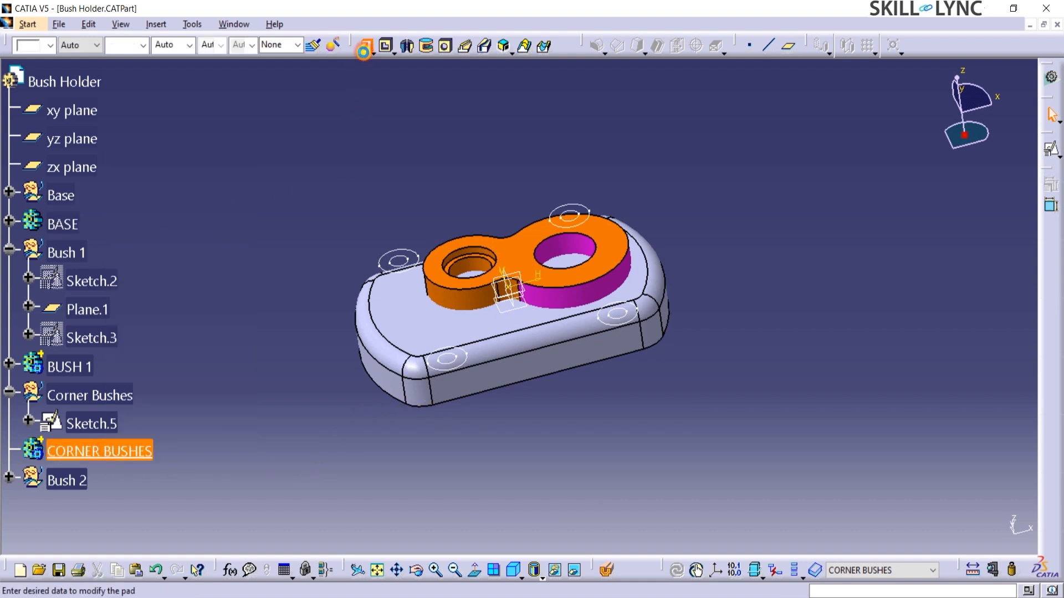
click(391, 252)
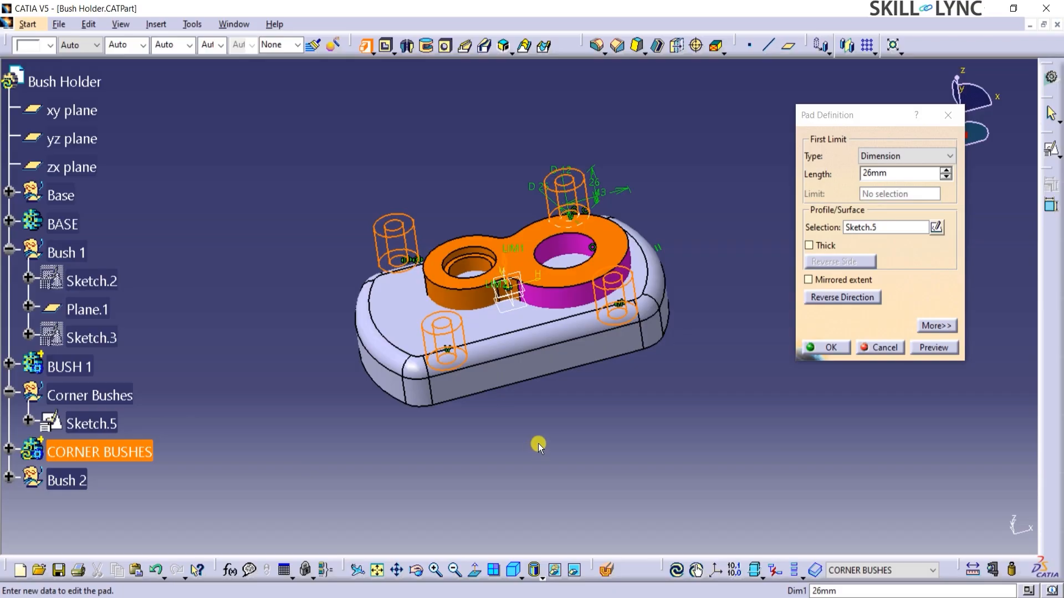
click(844, 299)
double_click(901, 174)
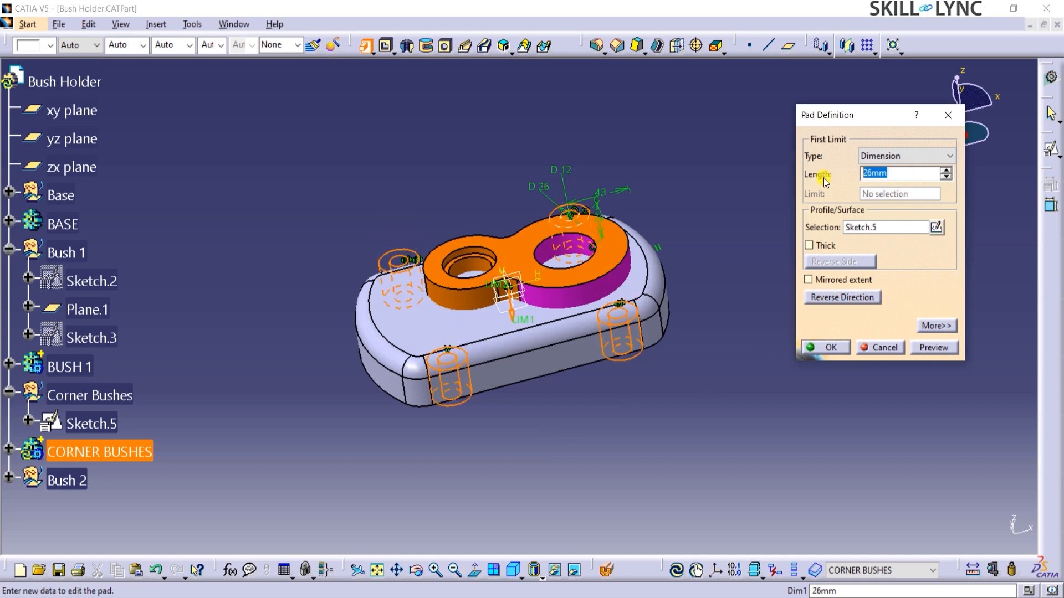
text(30)
Step: Give the corner bush pad a second limit of 5 mm and create it
click(935, 326)
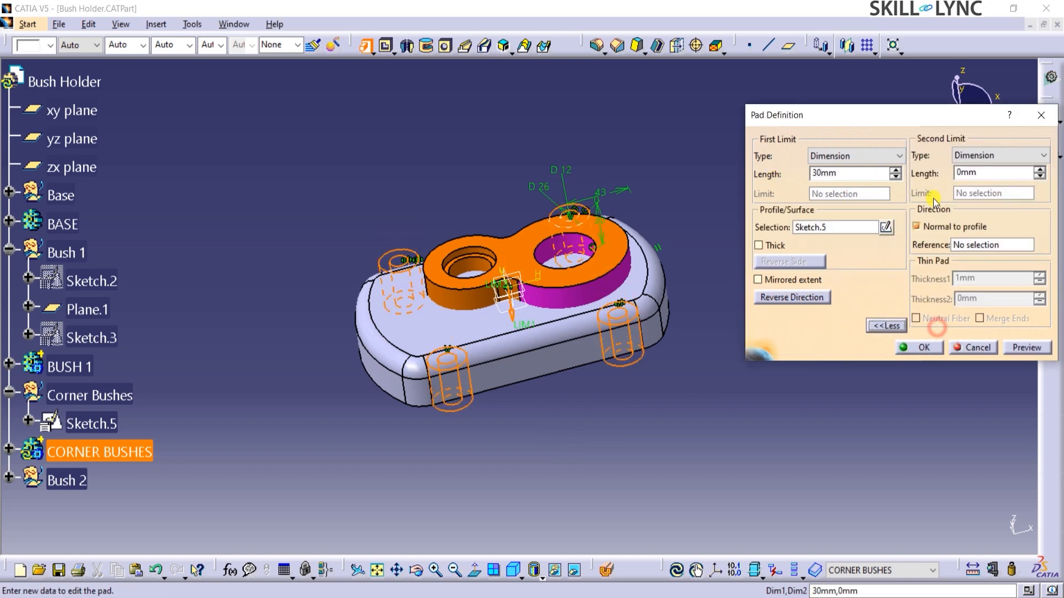
double_click(979, 174)
text(5)
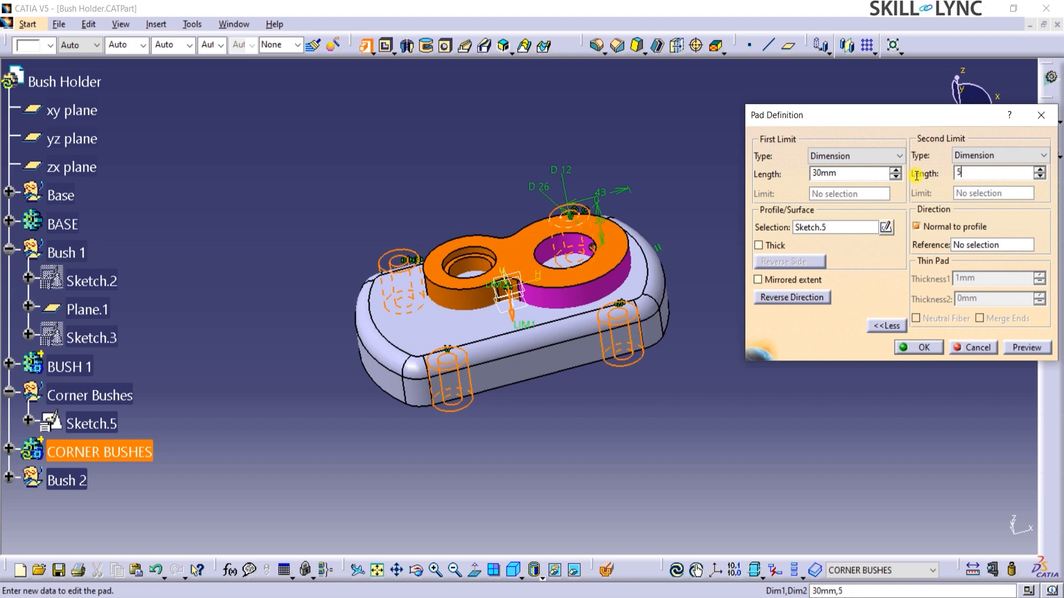
click(1019, 347)
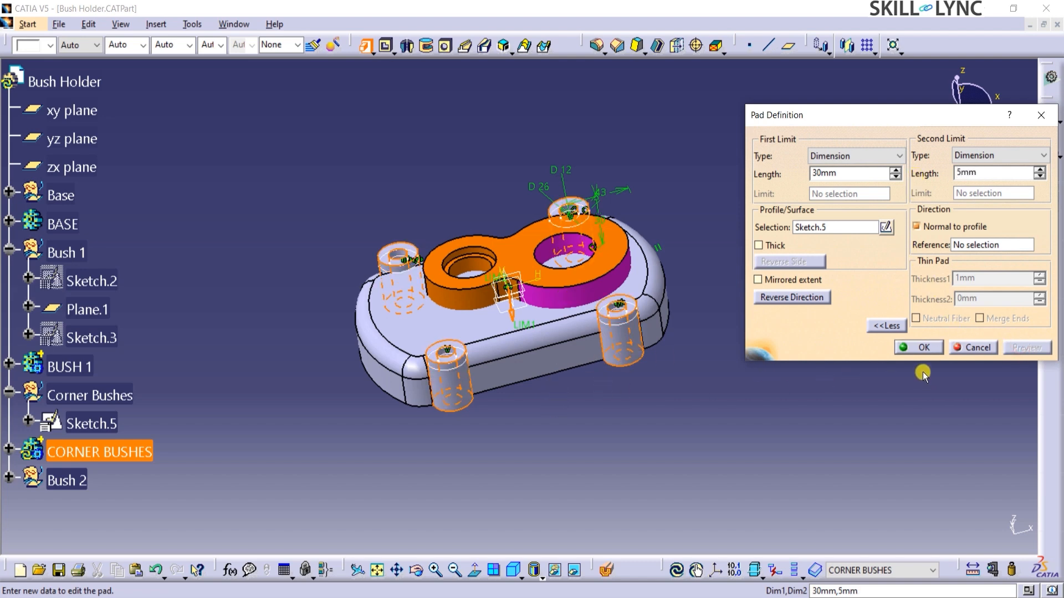
click(919, 351)
click(672, 437)
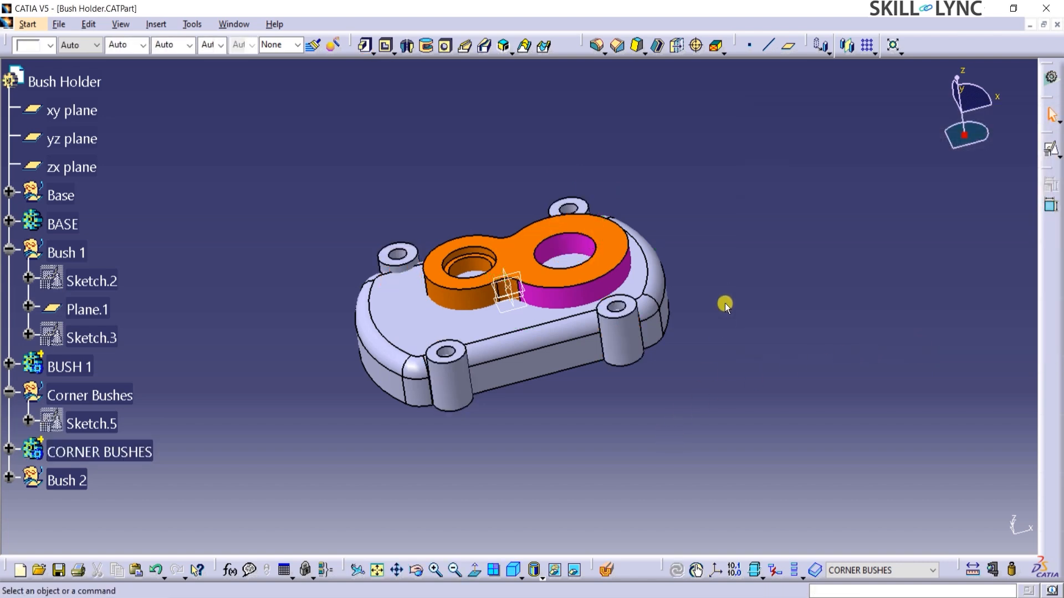
Step: Fillet the upper outer edge of the front-left corner bush with a 2 mm radius
middle_drag(549, 418, 563, 355)
middle_drag(484, 179, 554, 190)
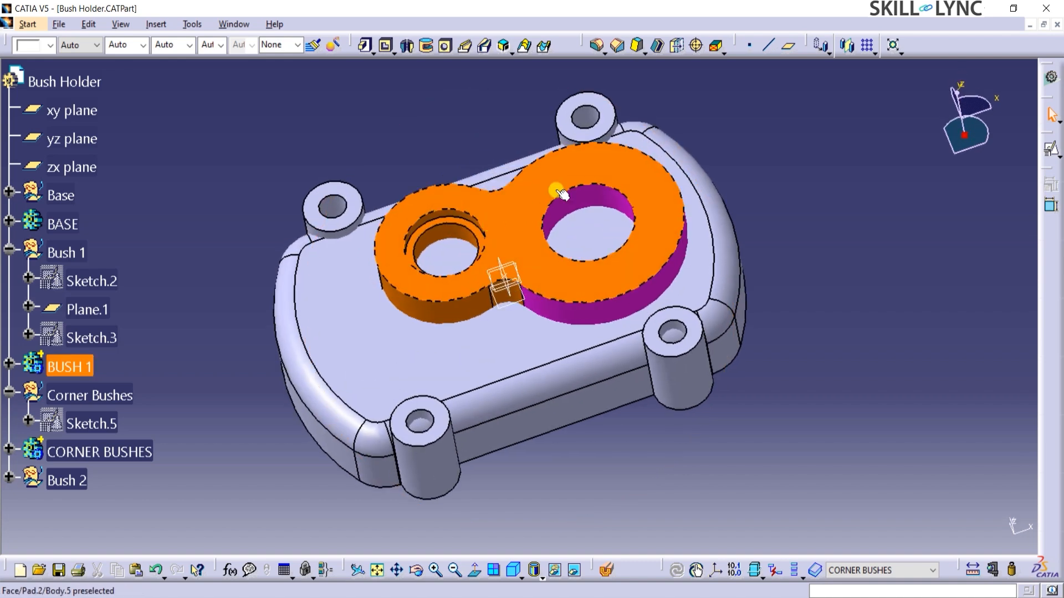
click(596, 45)
click(437, 441)
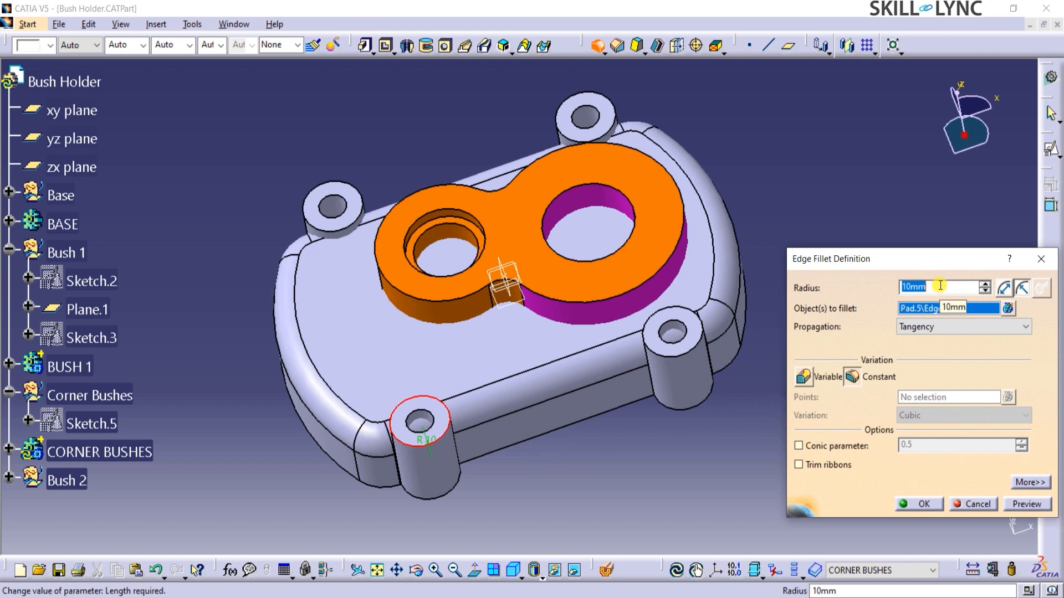
text(2)
click(1028, 504)
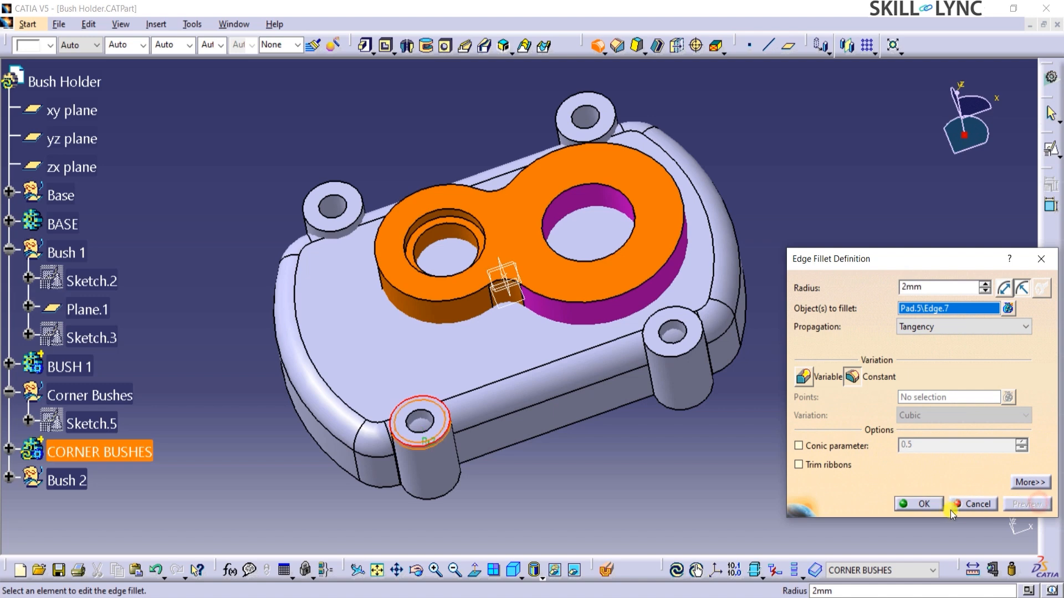
click(931, 506)
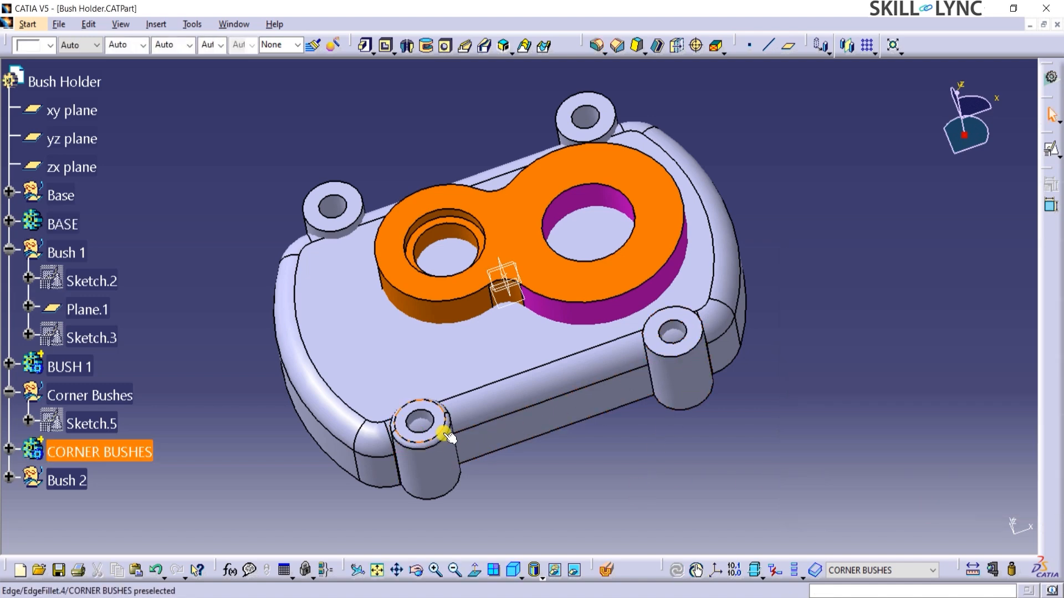
Step: Try to fillet the top face of the front-right corner bush with a 2 mm radius, and undo it
click(652, 340)
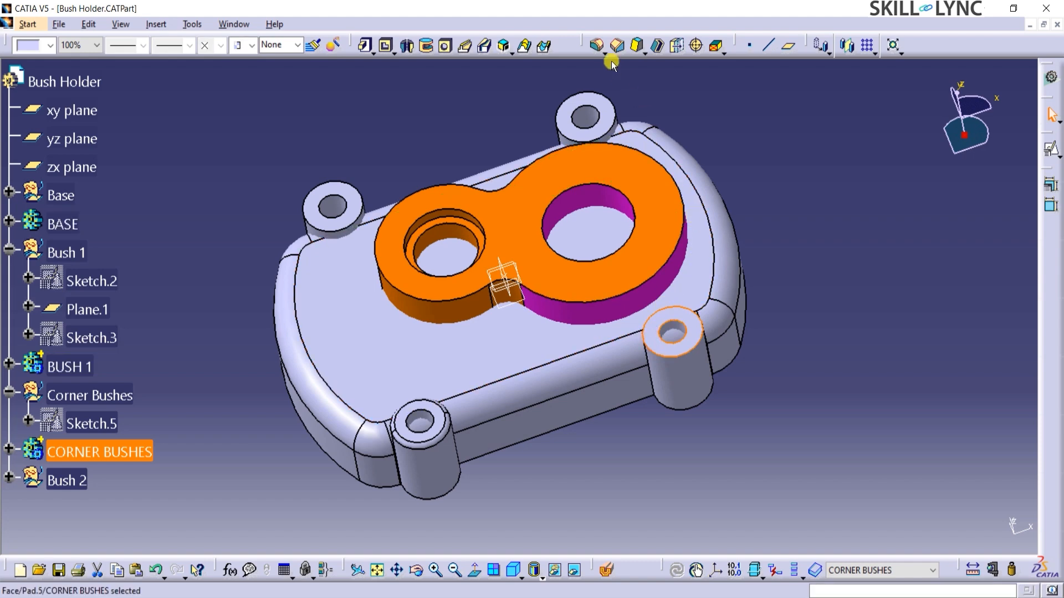
click(598, 45)
text(2)
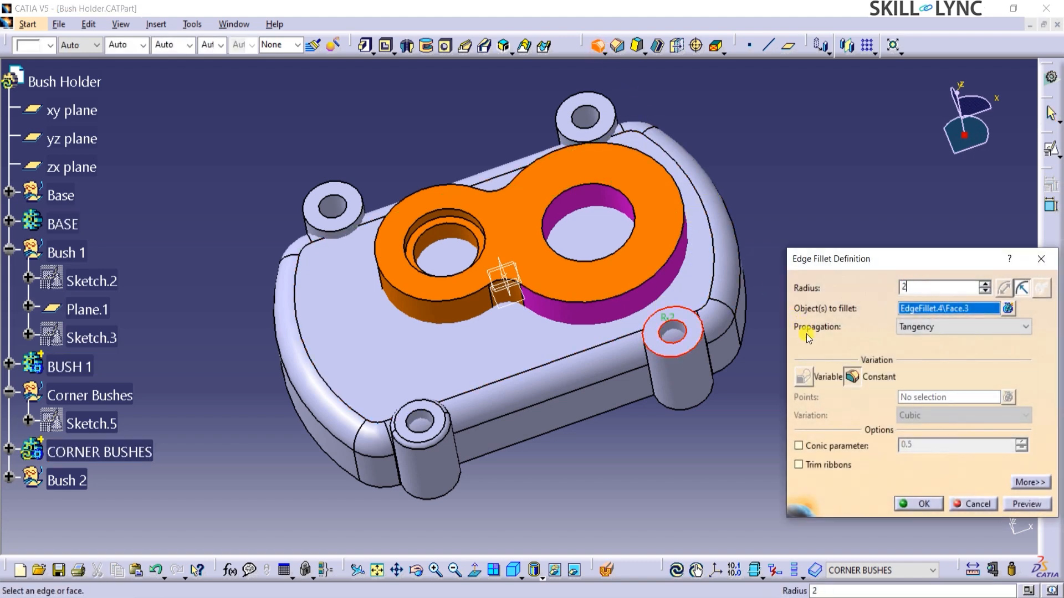
click(916, 510)
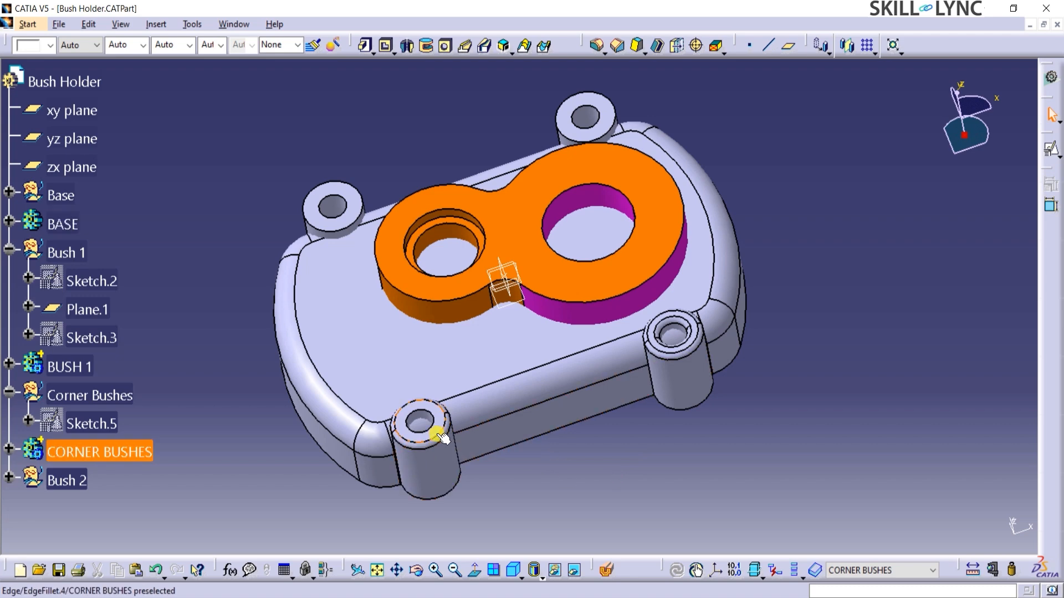
key(ctrl+z)
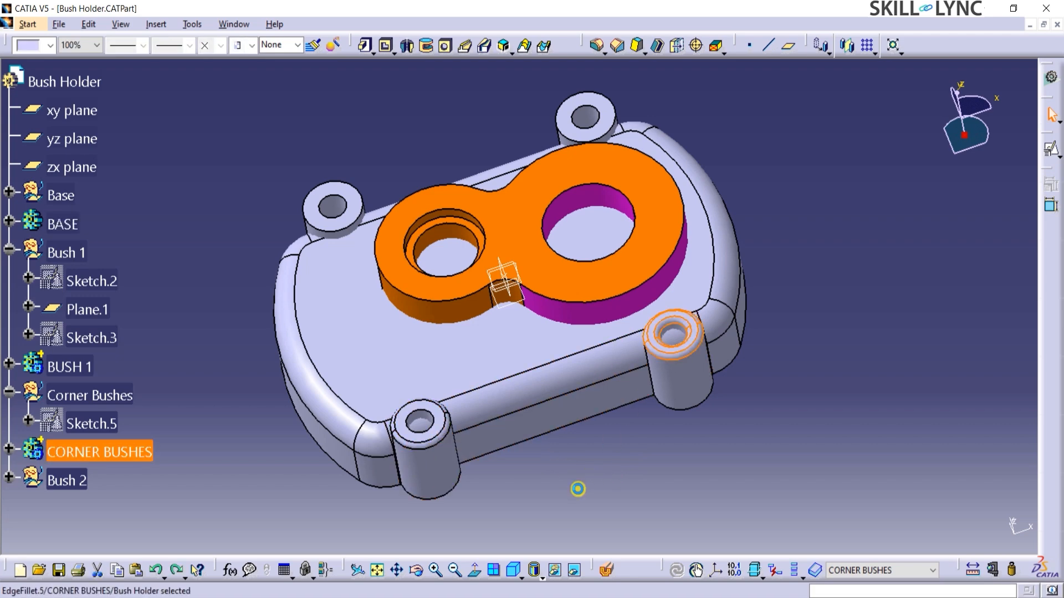
click(578, 489)
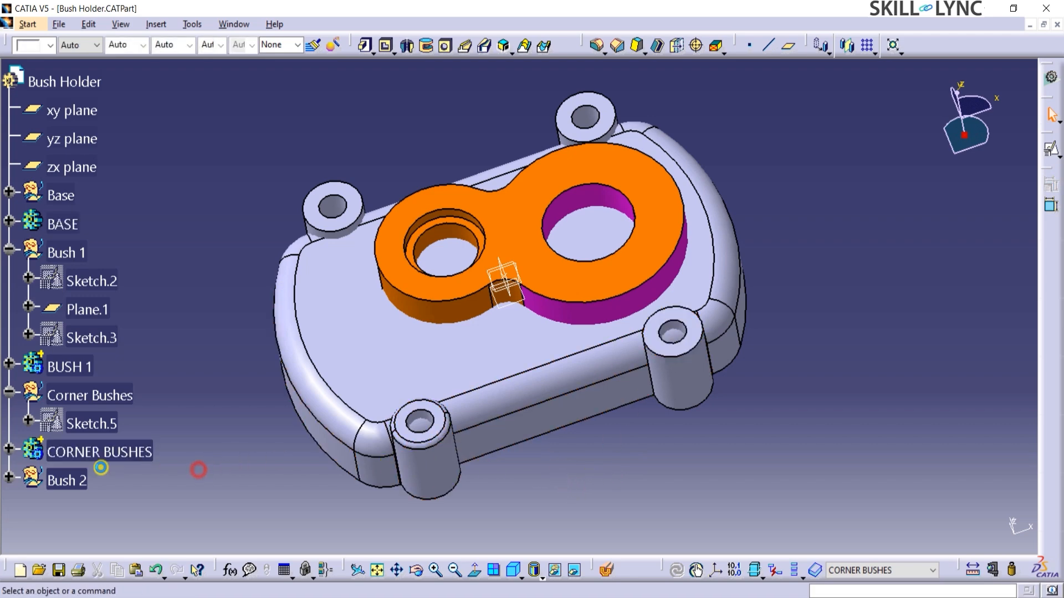
Step: Edit the existing corner bush edge fillet to include the upper outer edges of the other three corner bushes
click(9, 450)
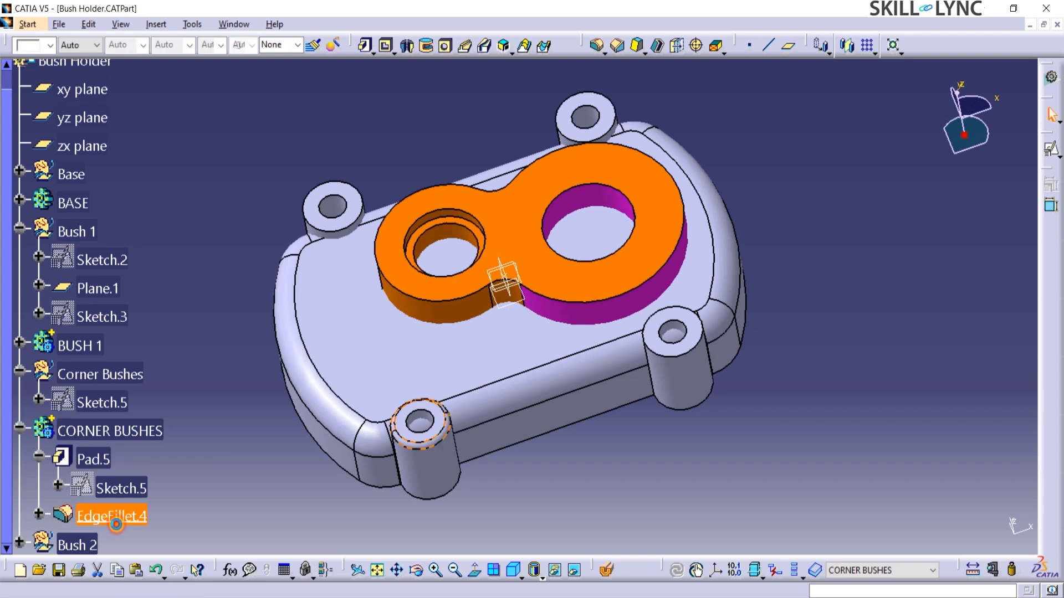
double_click(111, 512)
click(675, 356)
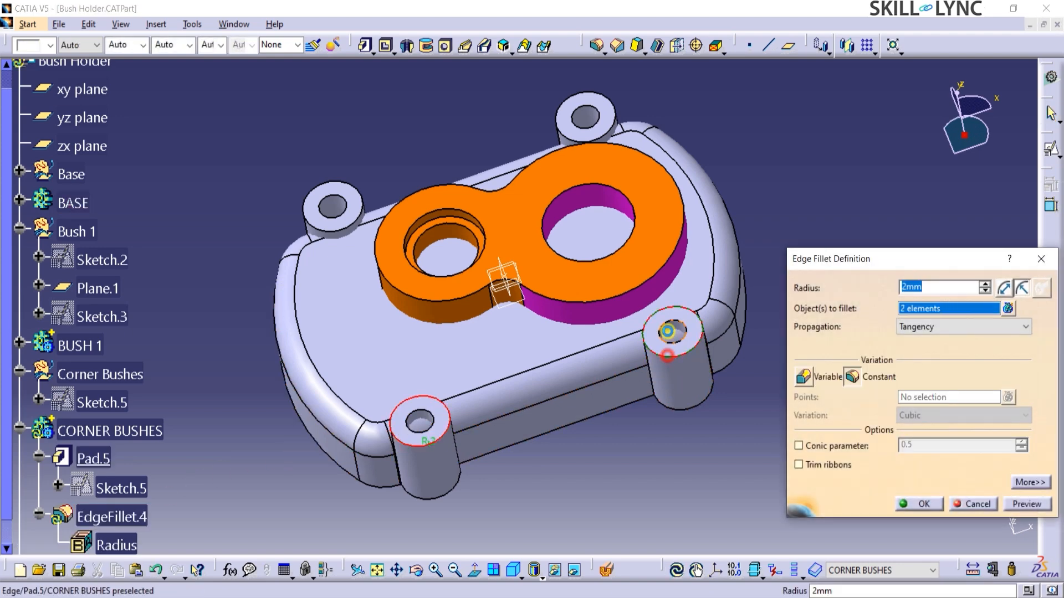
click(616, 123)
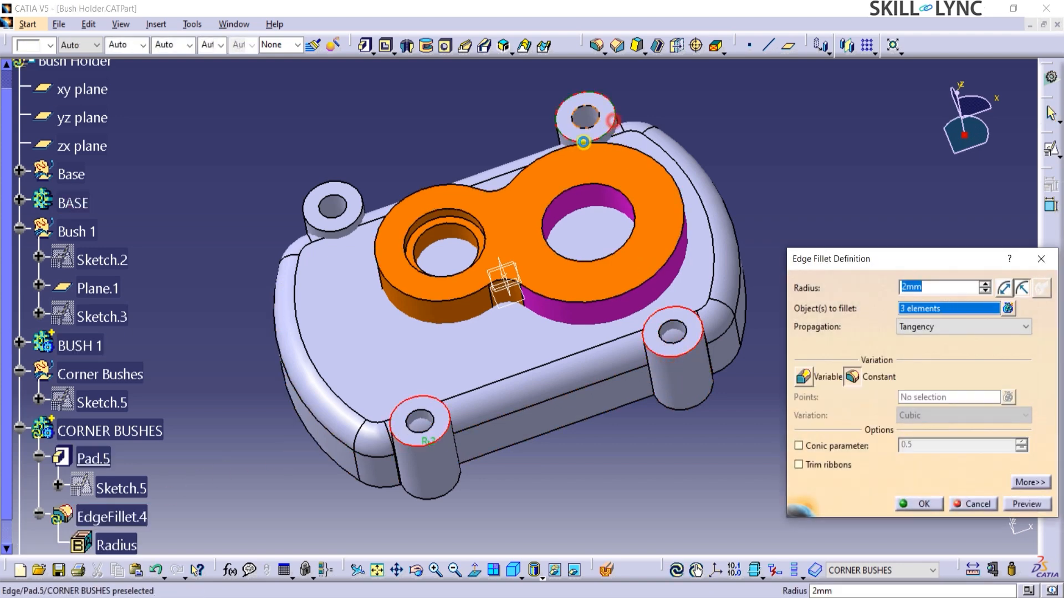
click(365, 201)
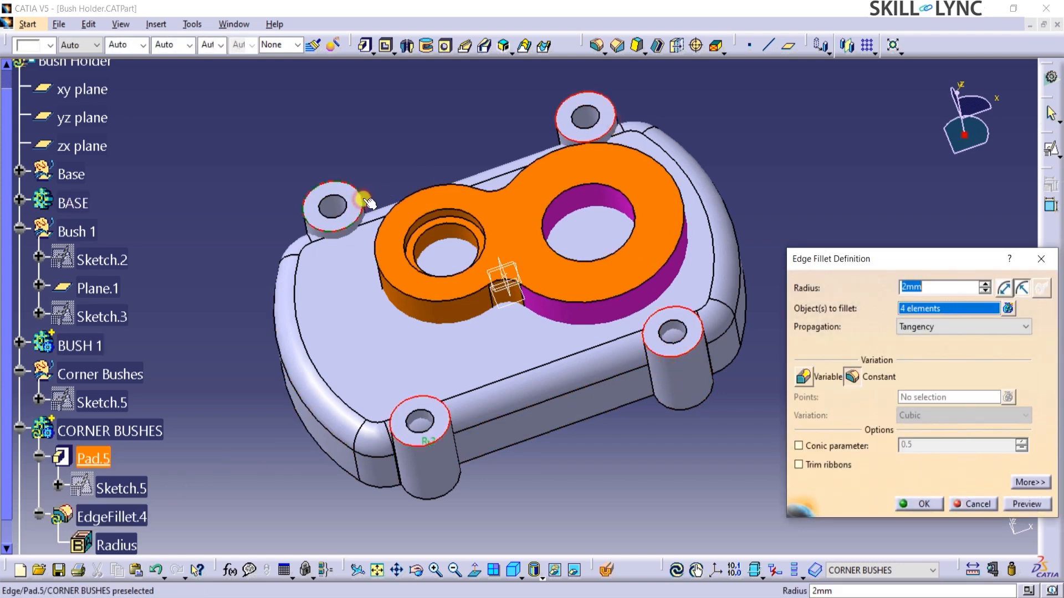
click(923, 504)
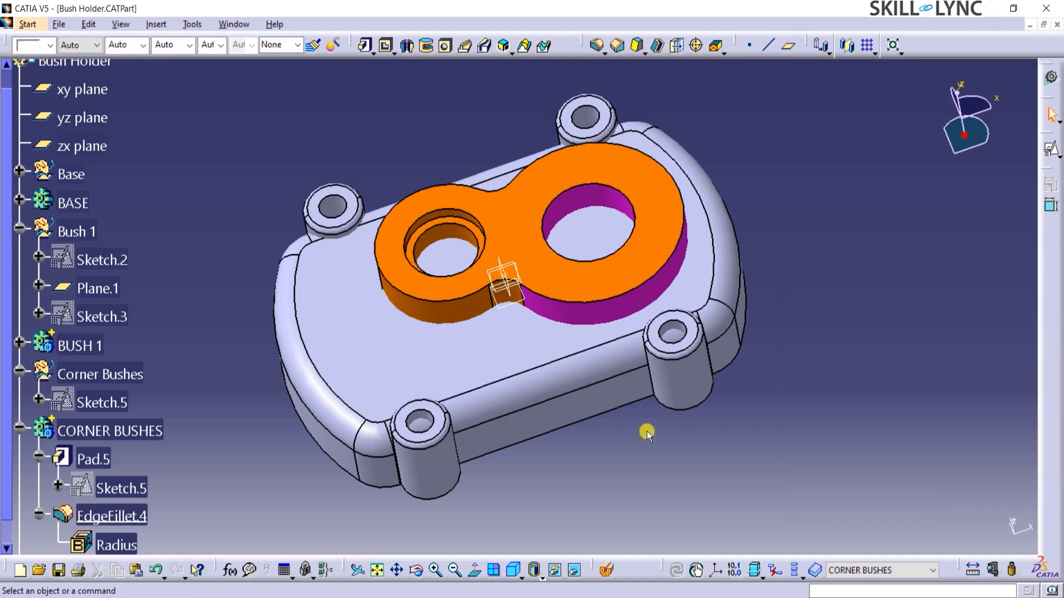
Step: Colour the CORNER BUSHES body blue
click(121, 435)
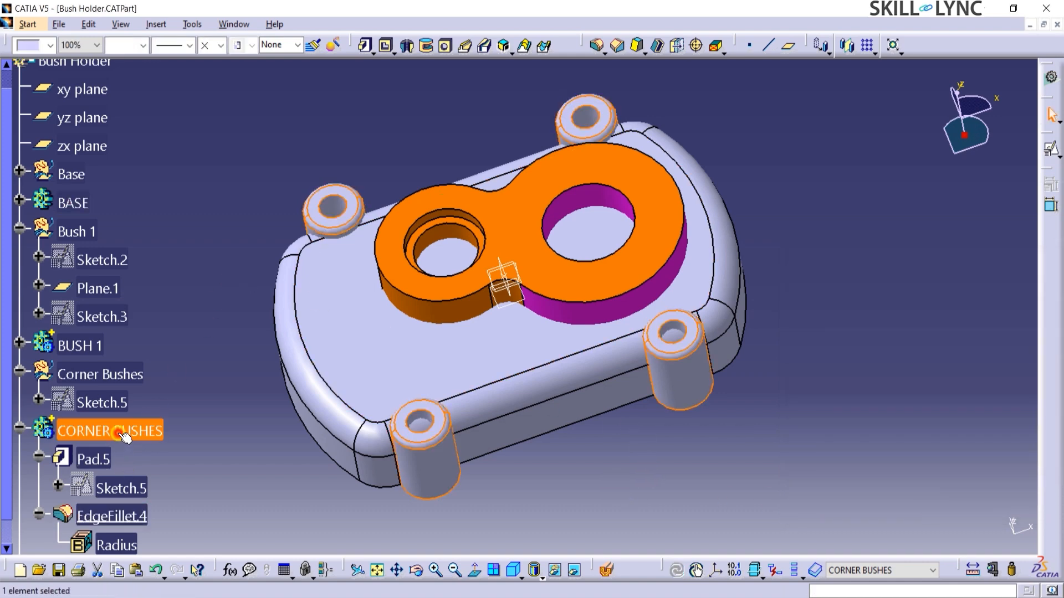
click(50, 45)
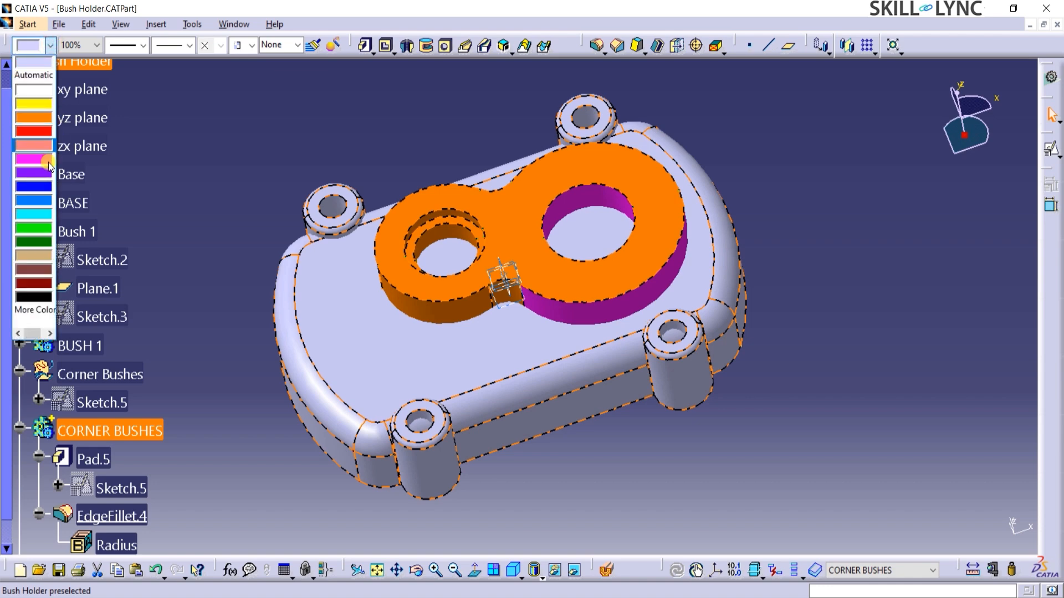
click(40, 187)
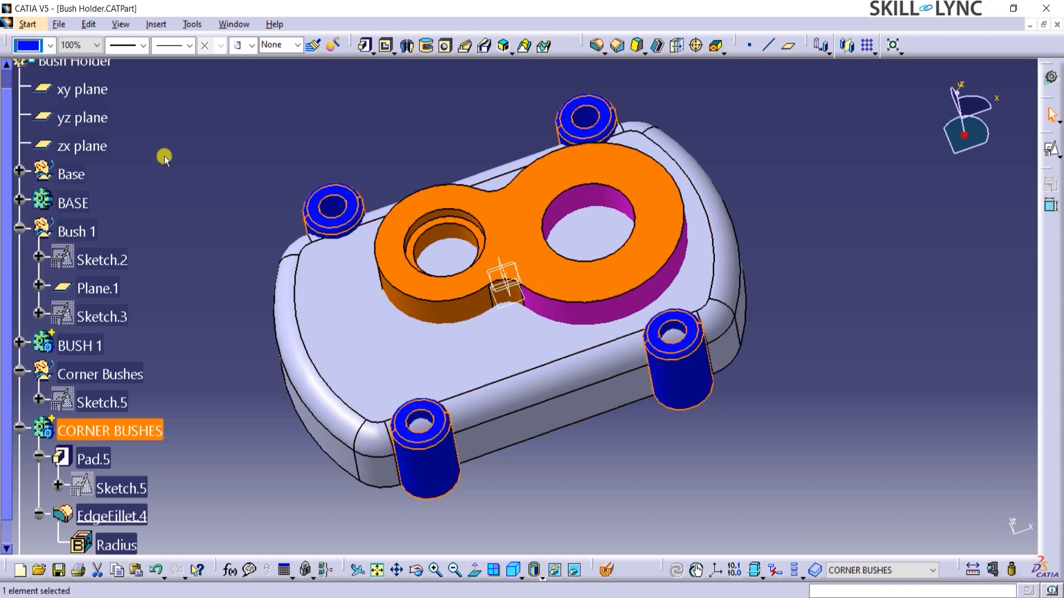
click(440, 145)
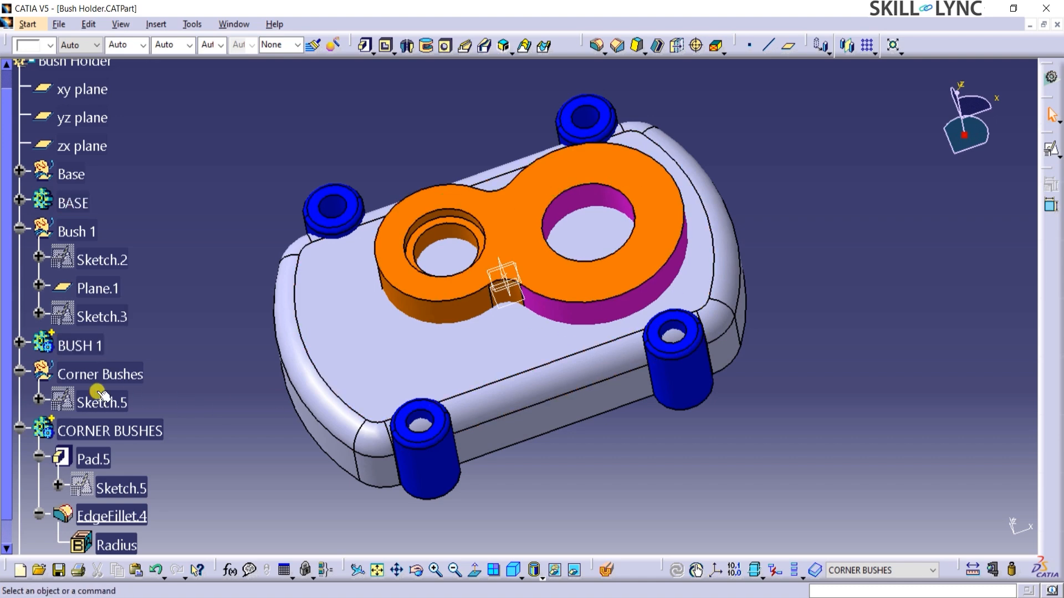
Step: Collapse the expanded CORNER BUSHES, Corner Bushes and Bush 1 branches in the specification tree
click(40, 458)
click(39, 487)
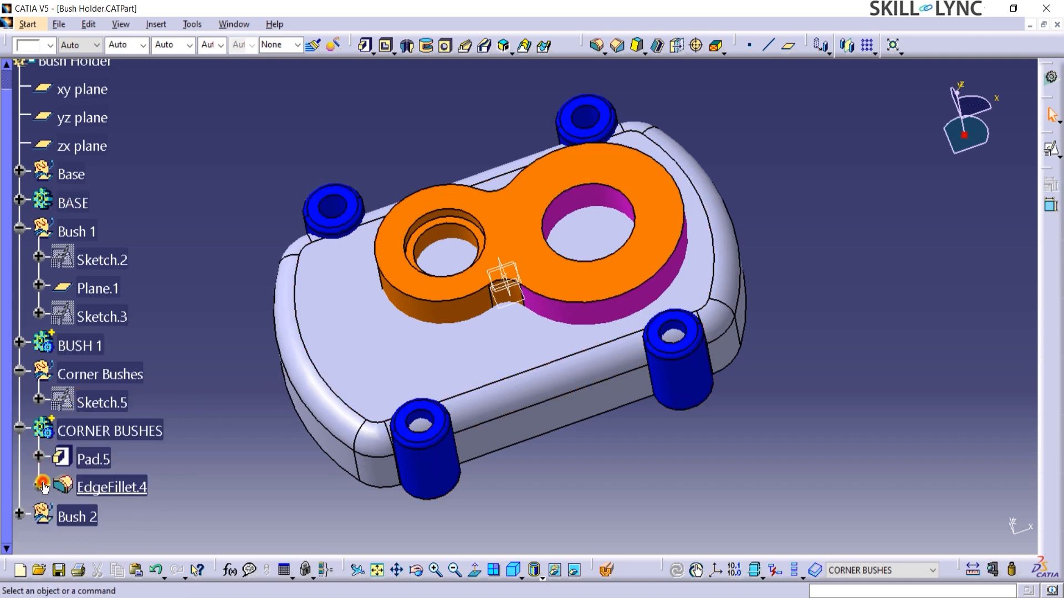
click(20, 429)
click(20, 373)
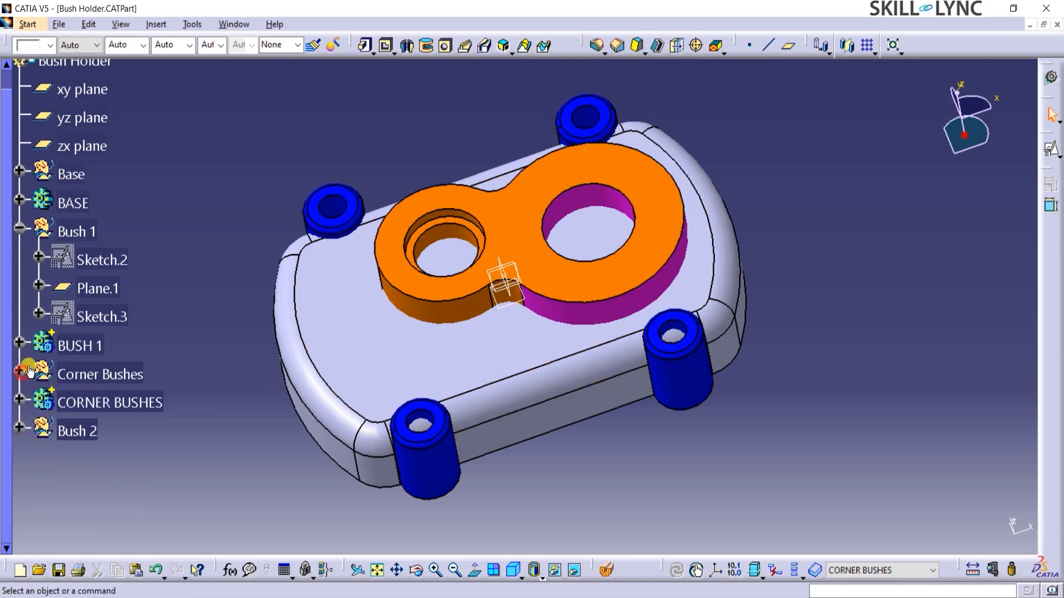
click(20, 229)
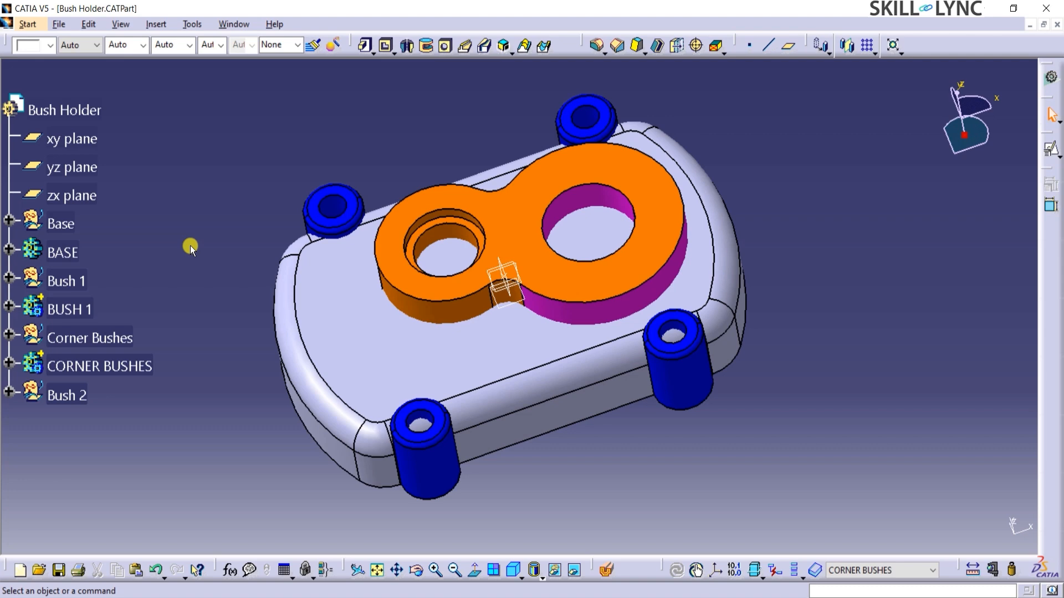
Step: Insert a new body and rename it BUSH HOLDER
click(156, 23)
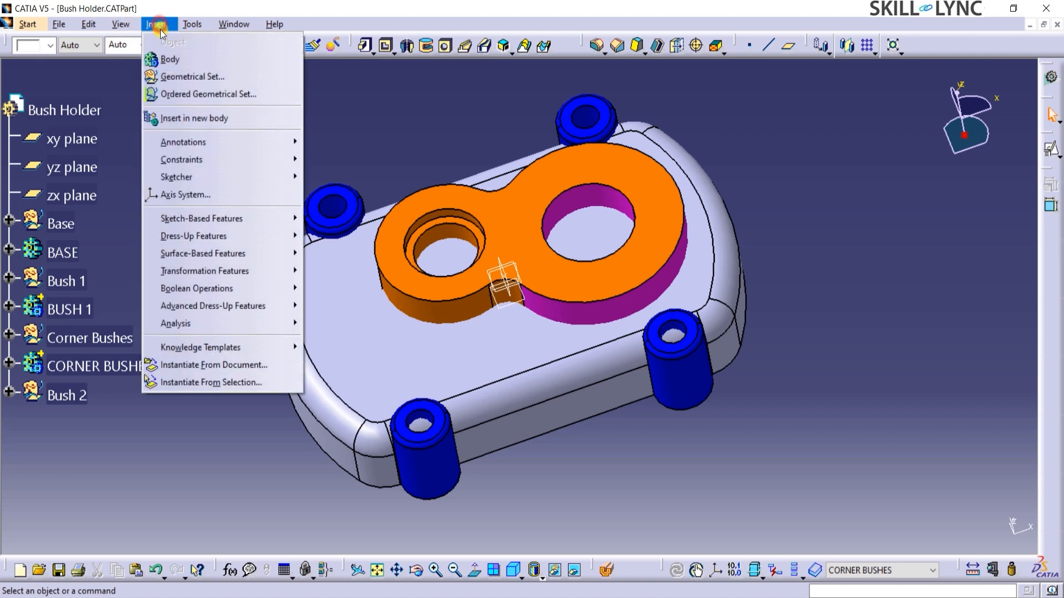
click(176, 57)
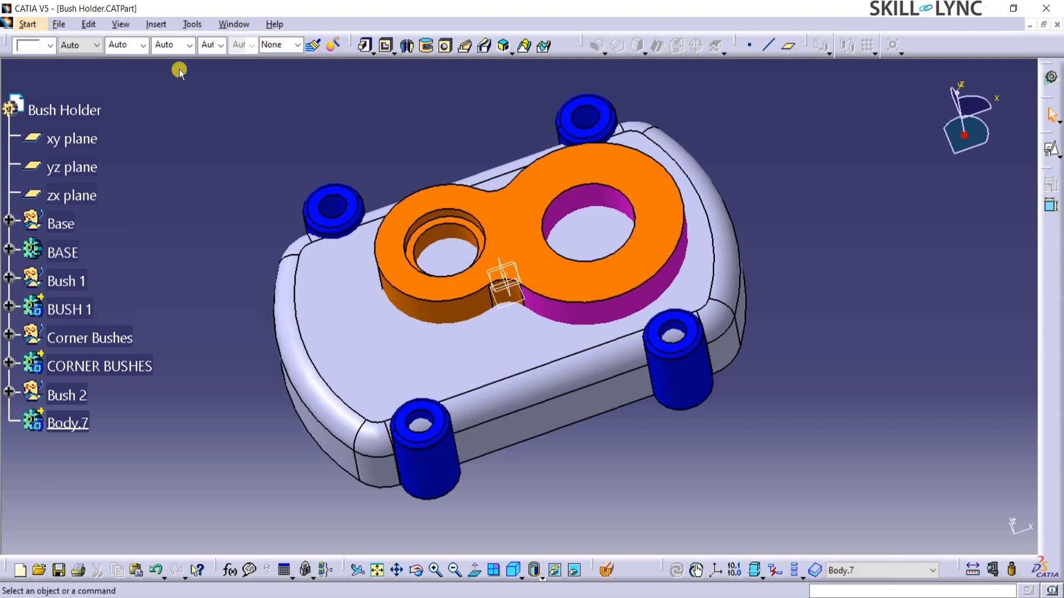
click(67, 423)
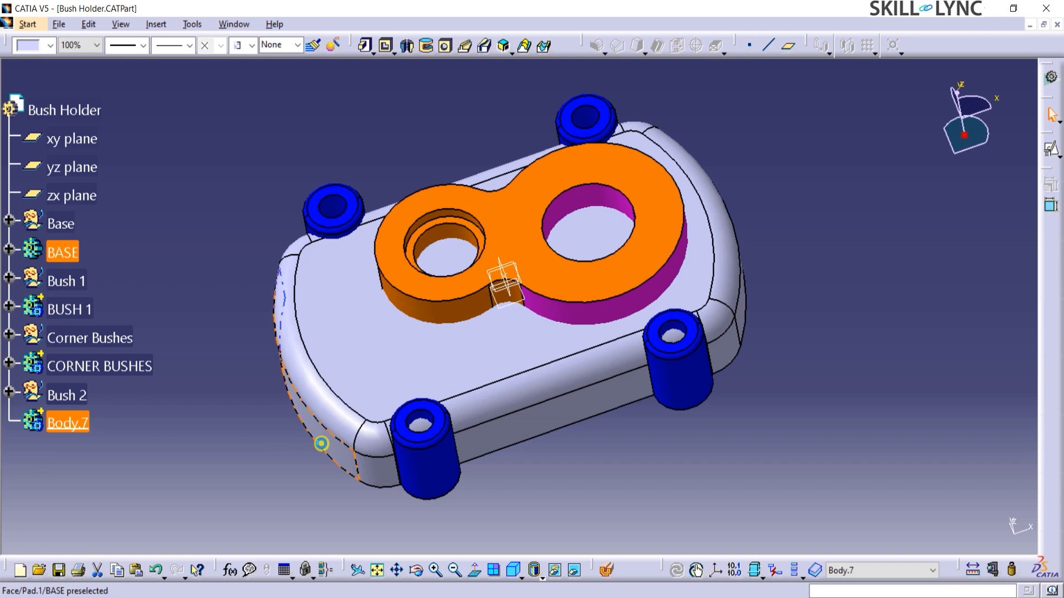
key(alt+Return)
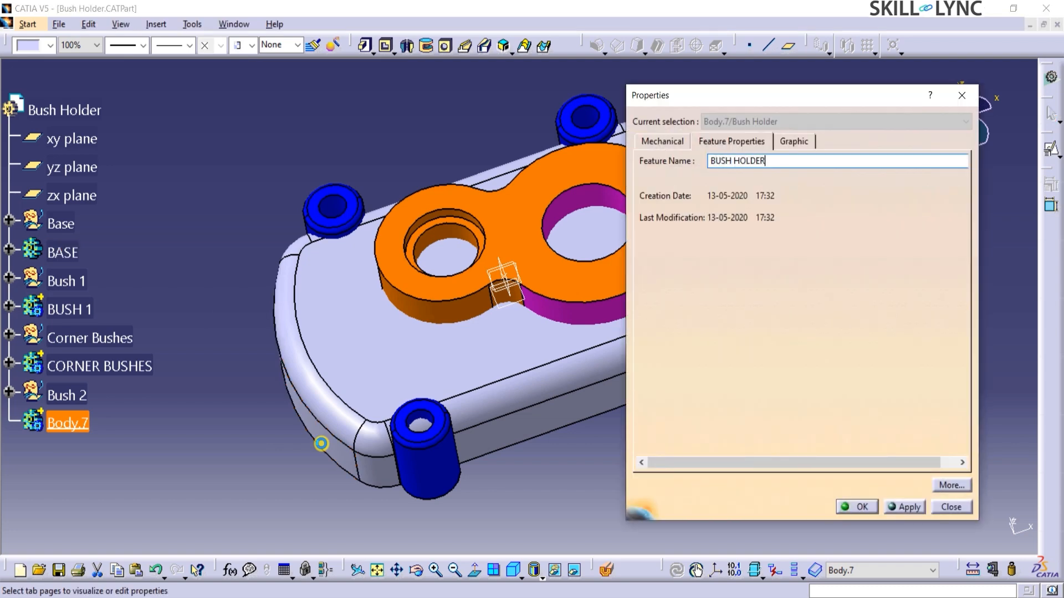
key(Return)
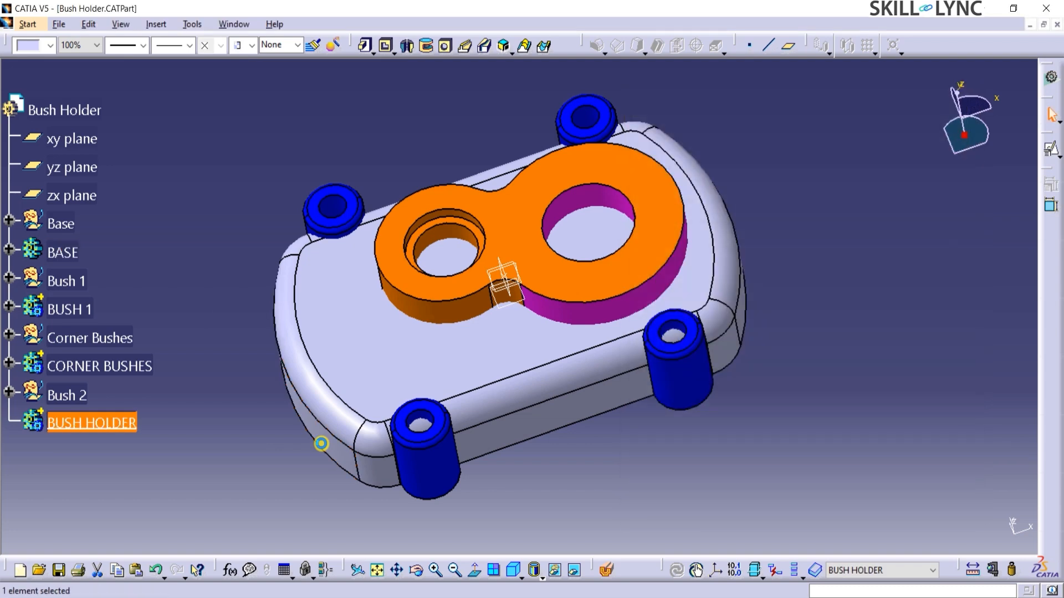
Step: Make the BUSH HOLDER body the part body
right_click(131, 423)
mouse_move(149, 415)
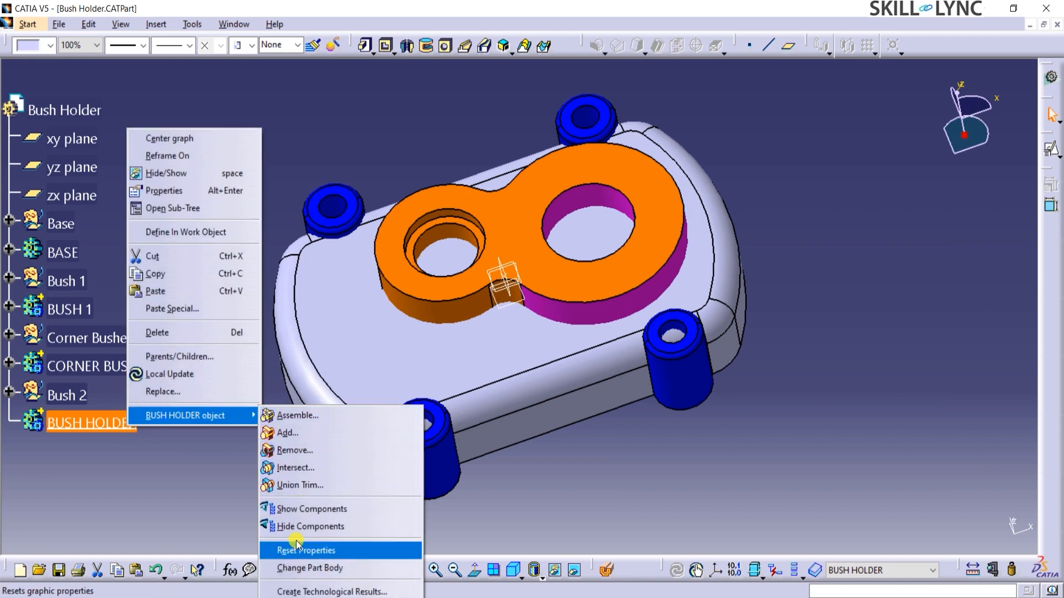
click(296, 568)
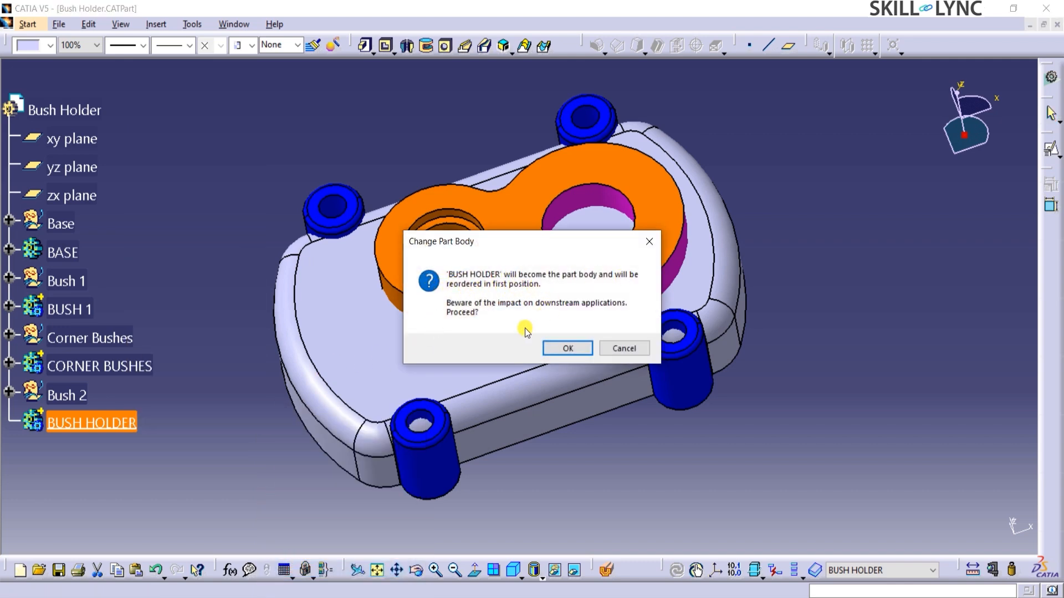
click(562, 349)
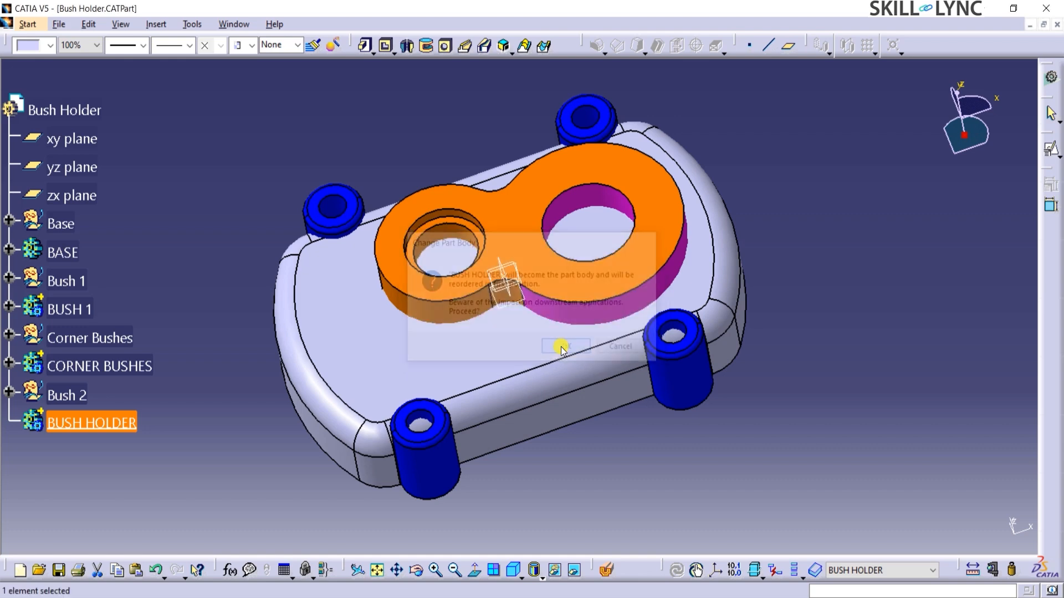
click(207, 287)
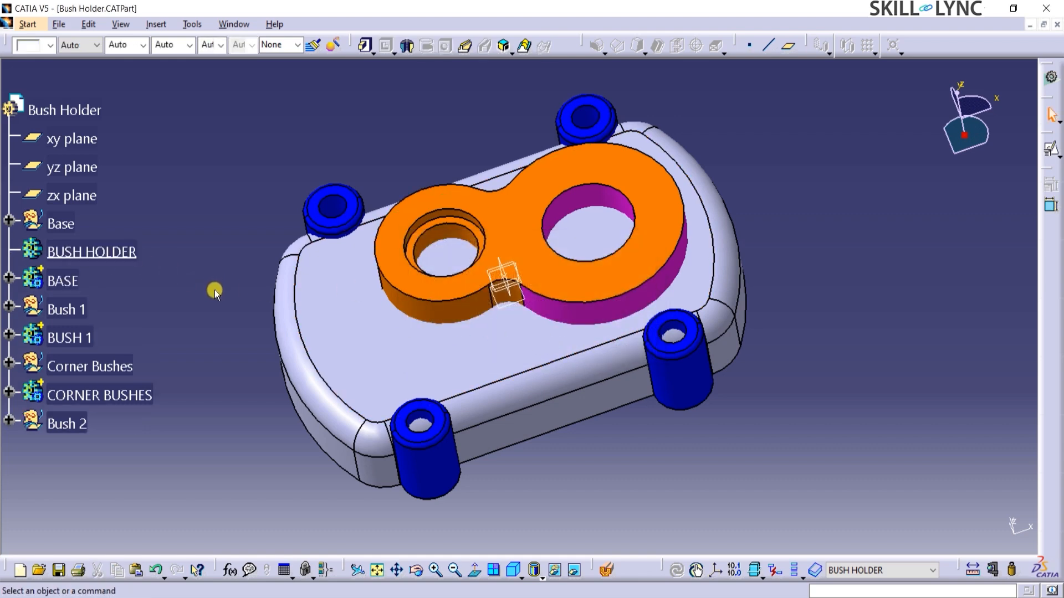
Step: Add the BASE body to BUSH HOLDER with a Boolean Add and expand BUSH HOLDER in the tree
right_click(80, 280)
mouse_move(119, 566)
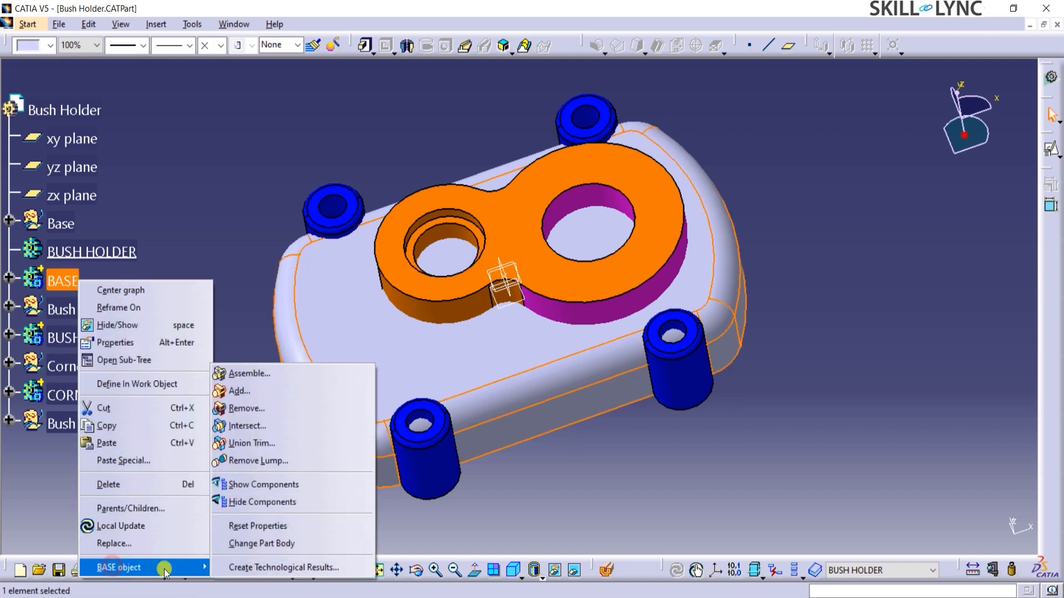
click(238, 393)
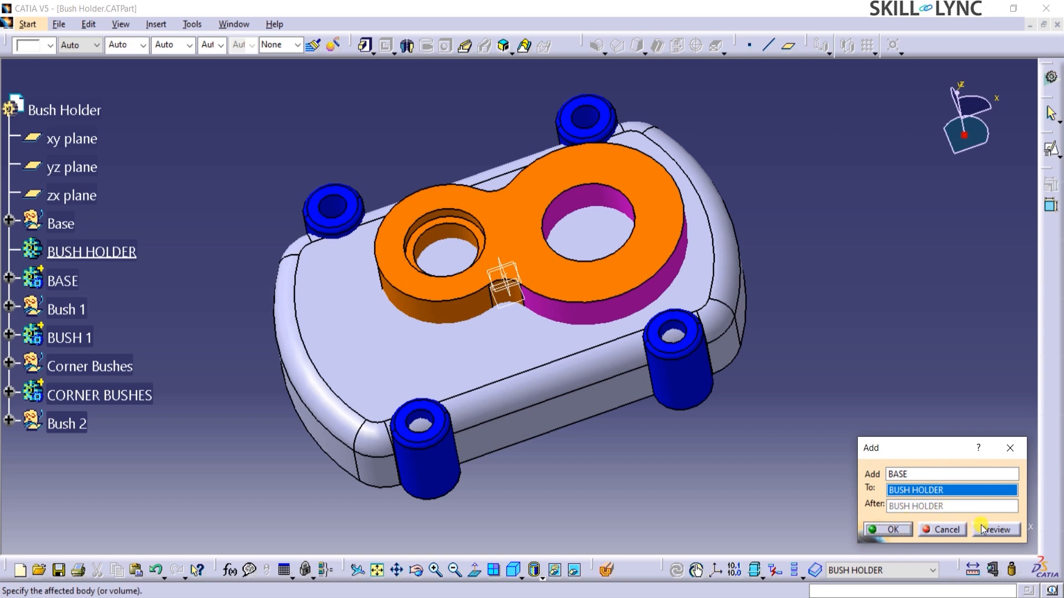
click(893, 529)
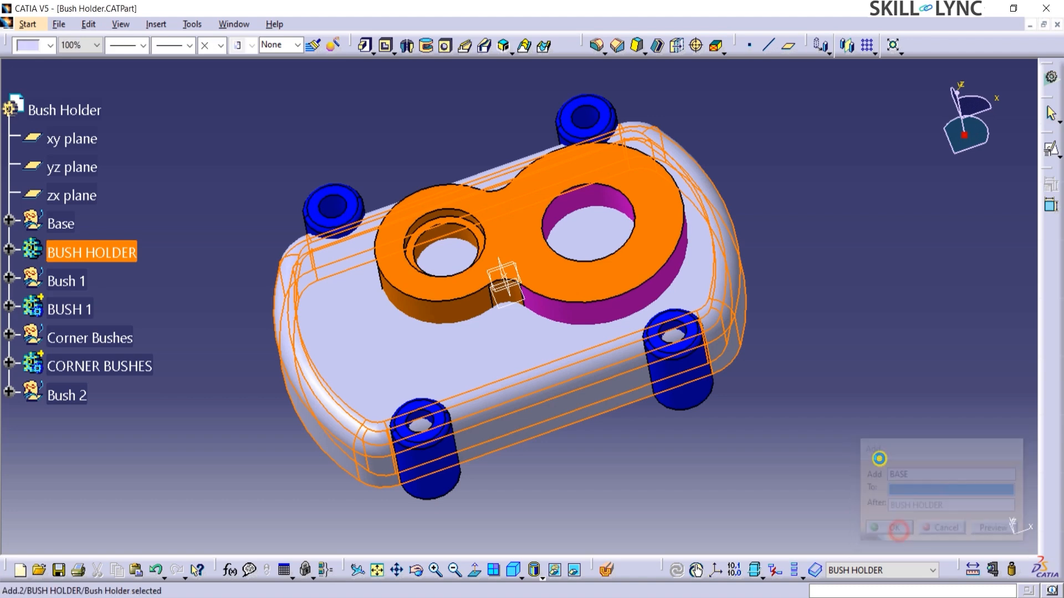
click(9, 251)
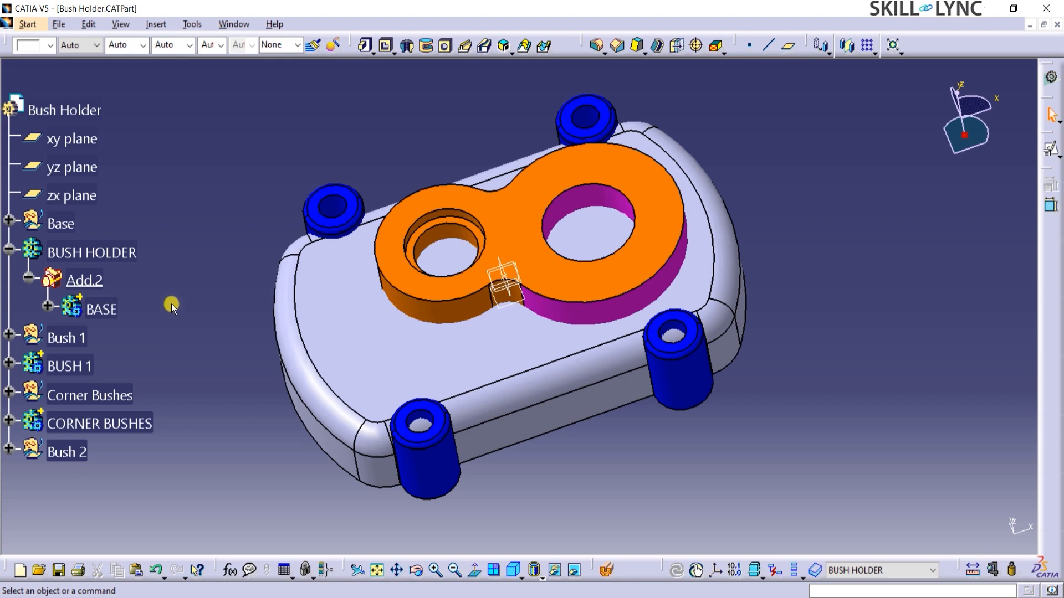
Step: Set up a Union Trim of BUSH 1 with BUSH HOLDER, choosing the base faces inside both main bush holes as faces to remove
middle_drag(555, 440, 592, 320)
click(592, 320)
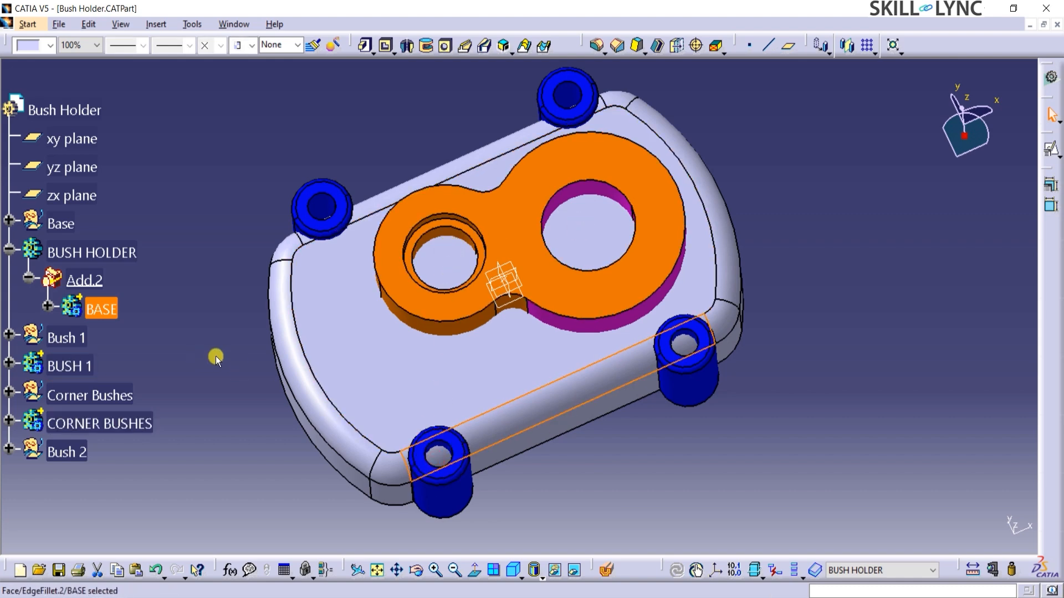
click(257, 379)
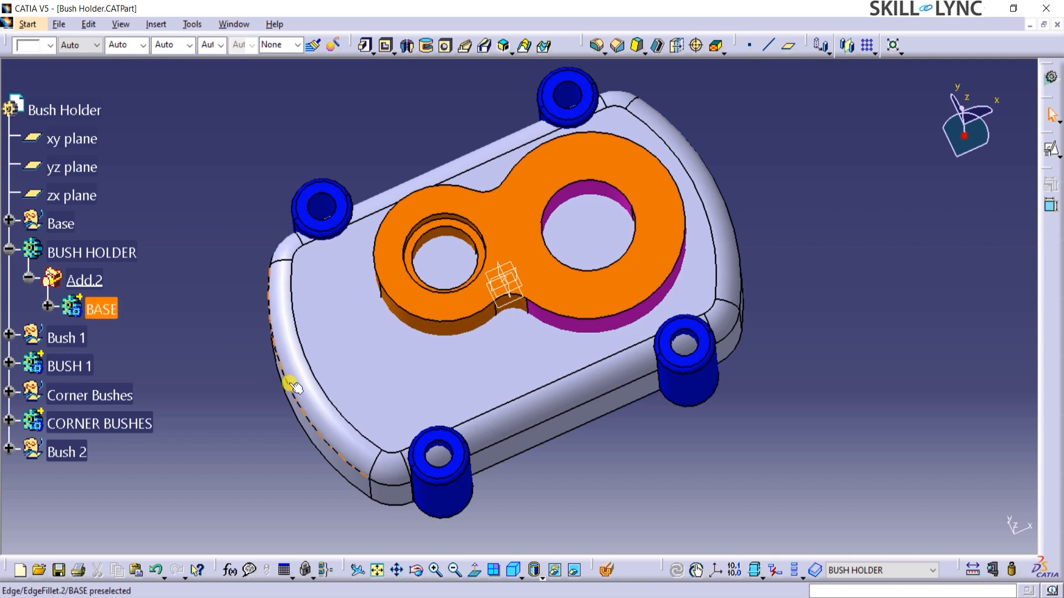
right_click(85, 368)
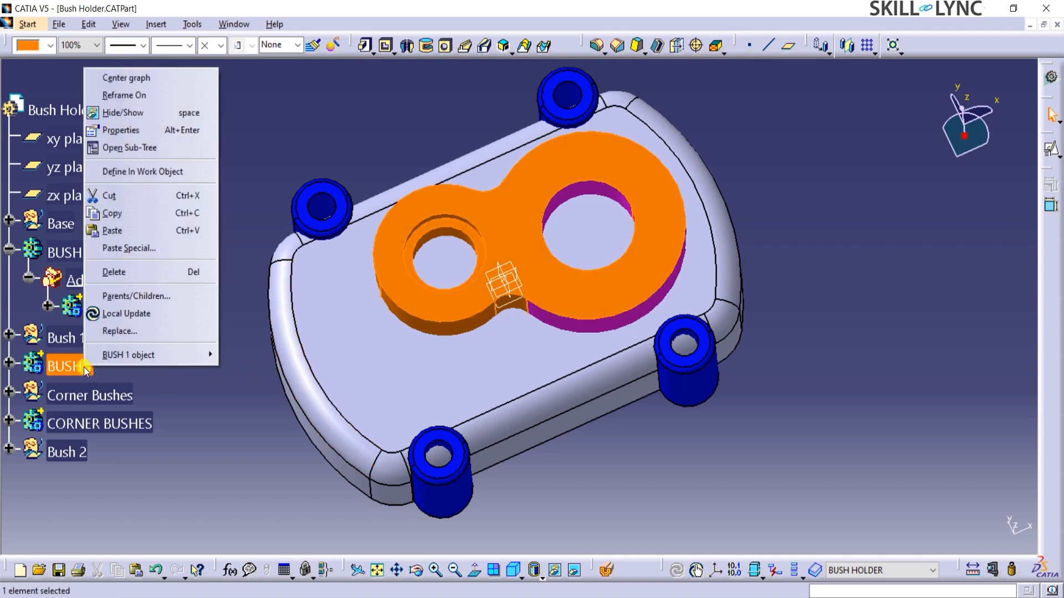
mouse_move(92, 355)
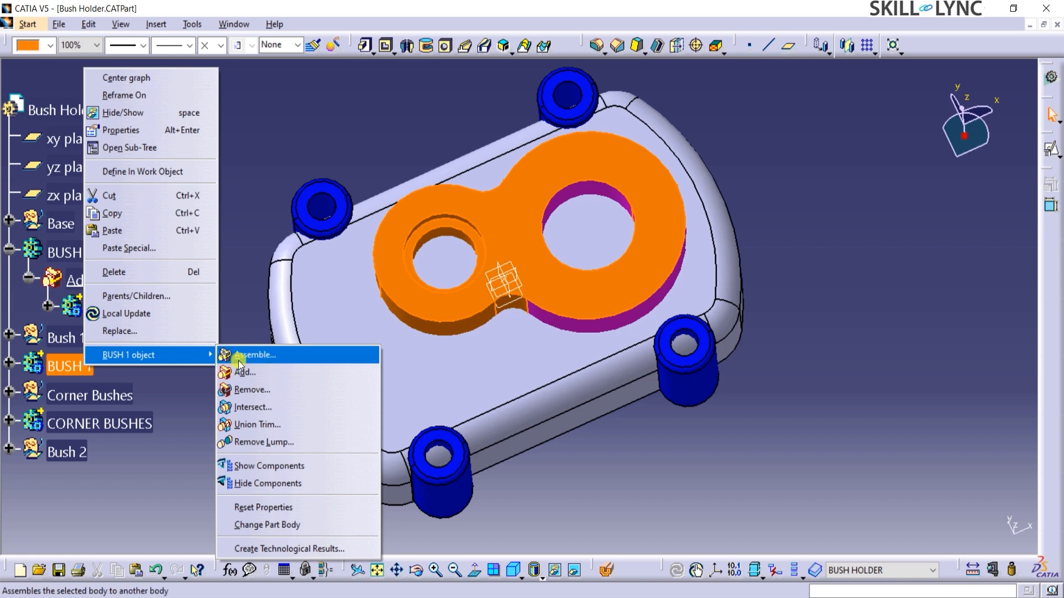
click(255, 425)
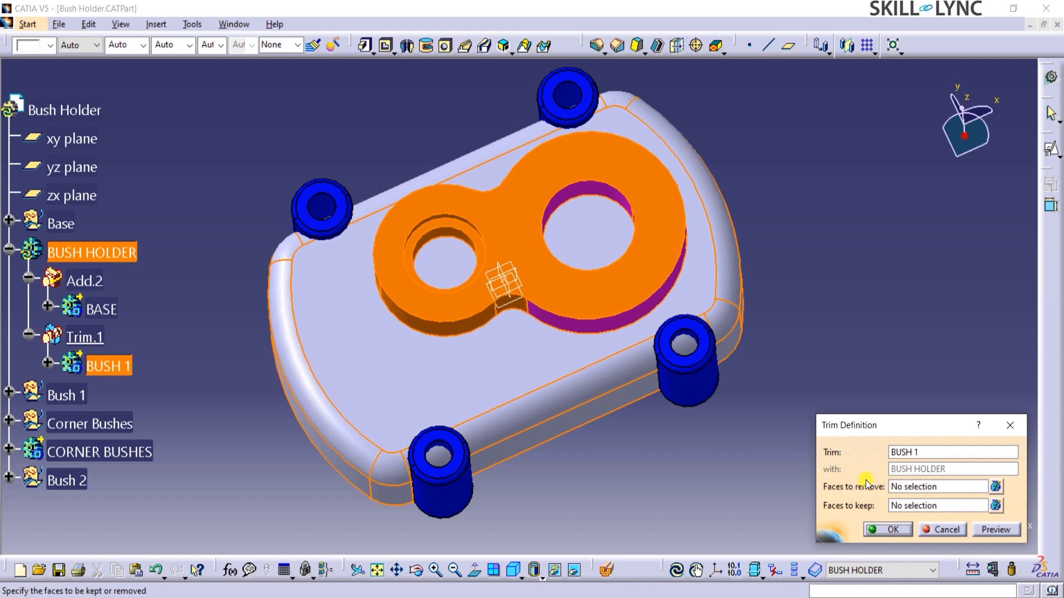
click(942, 487)
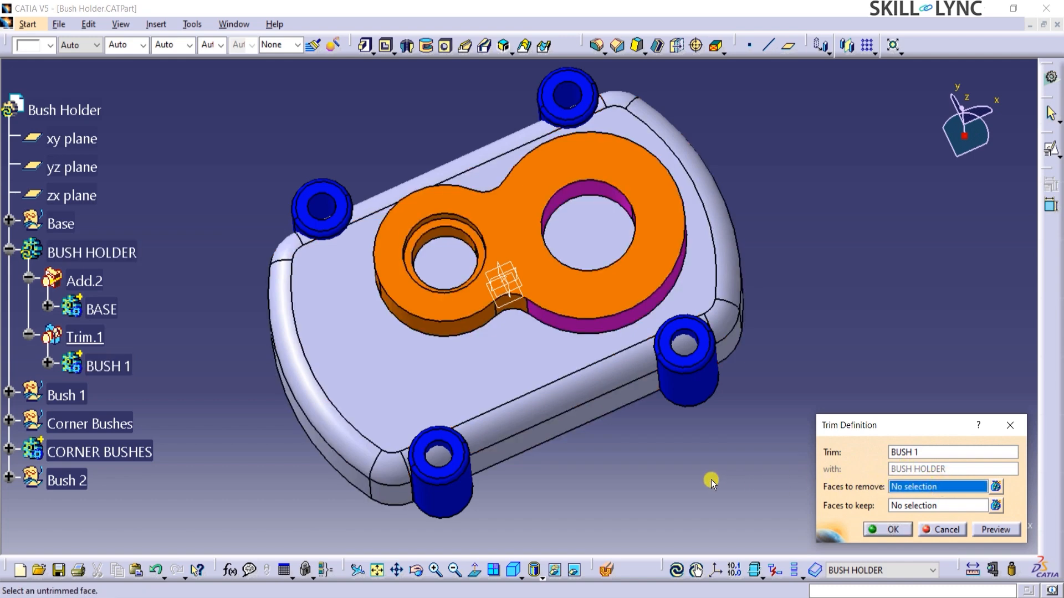
click(441, 266)
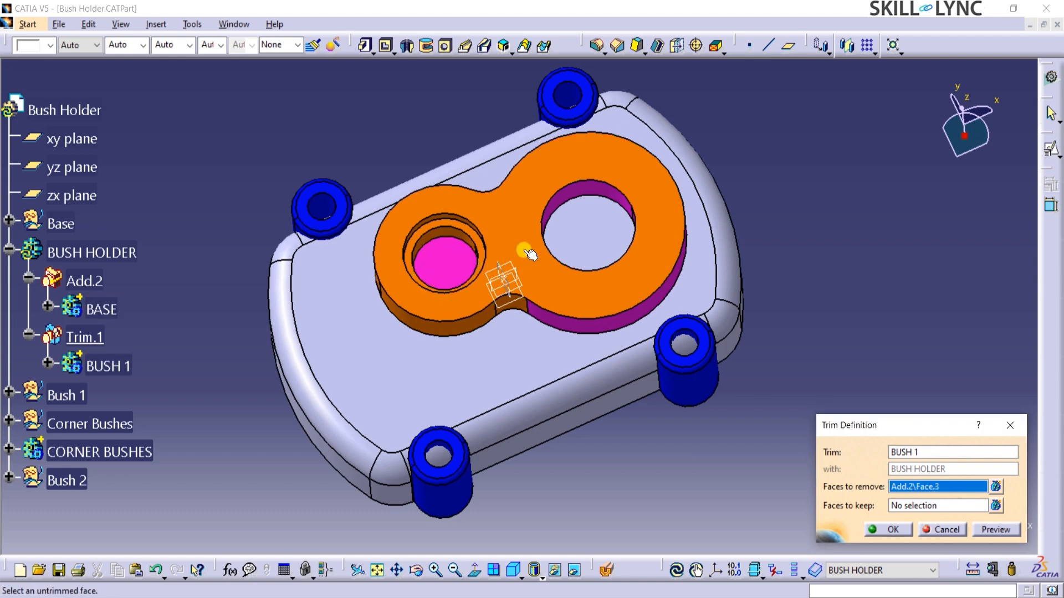
click(597, 235)
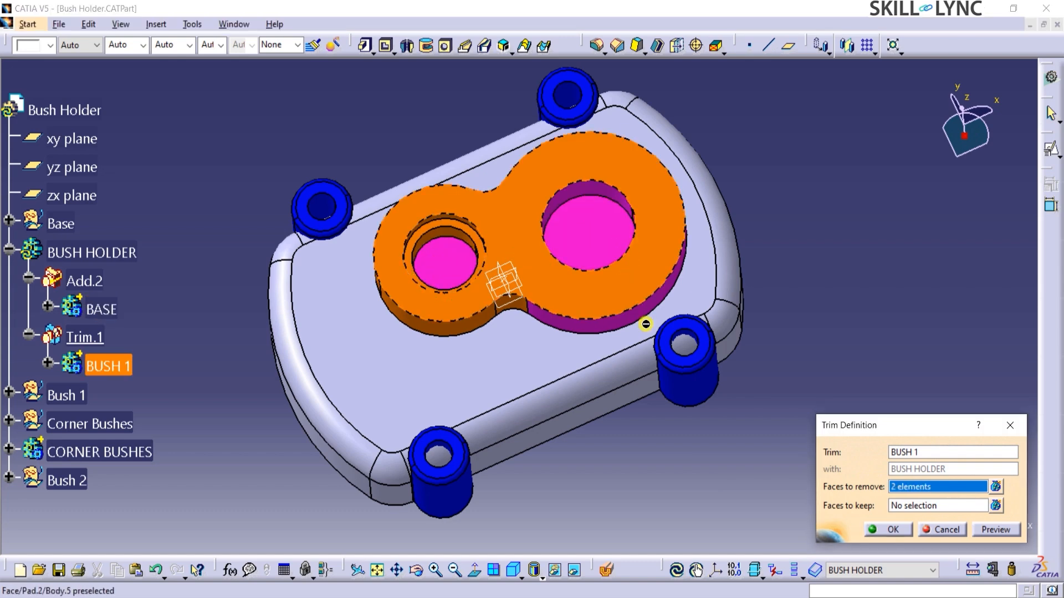
Step: Preview the BUSH 1 trim, inspect both through holes, and apply it
click(996, 530)
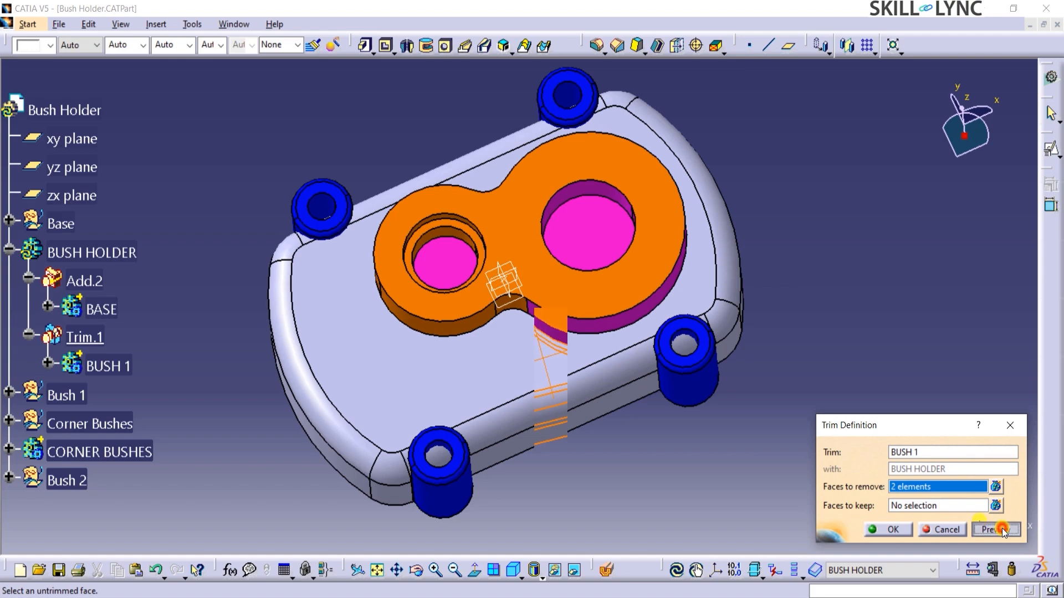
middle_drag(741, 155, 745, 226)
middle_drag(524, 107, 516, 172)
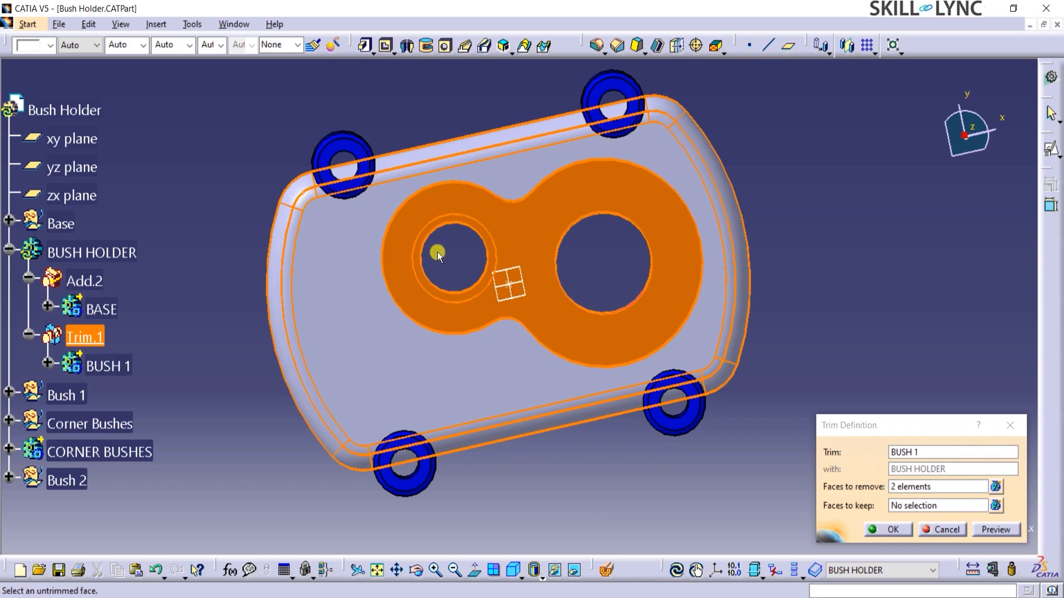
middle_drag(555, 437, 554, 233)
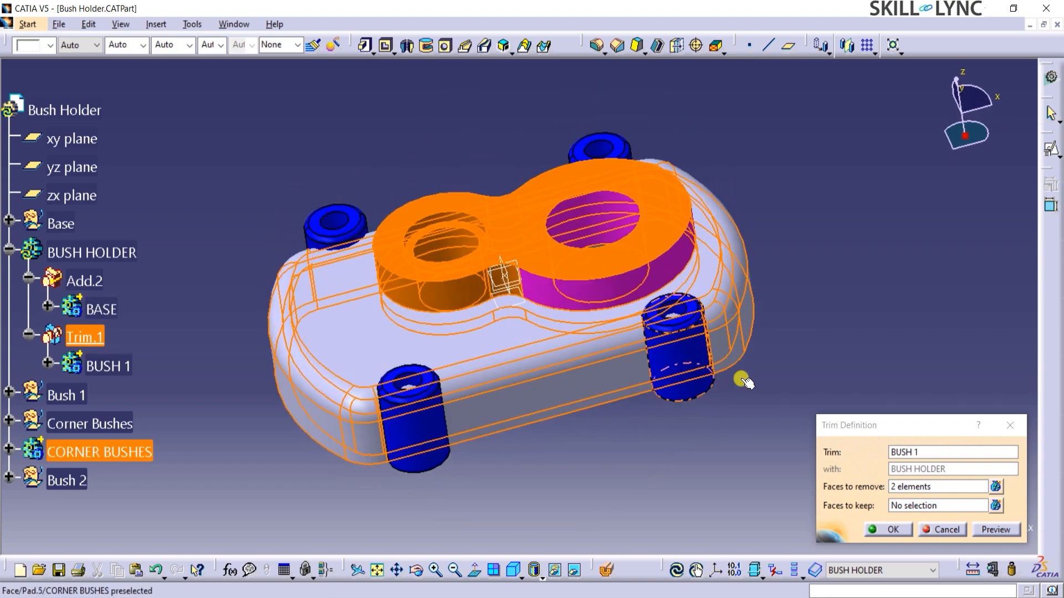
click(909, 531)
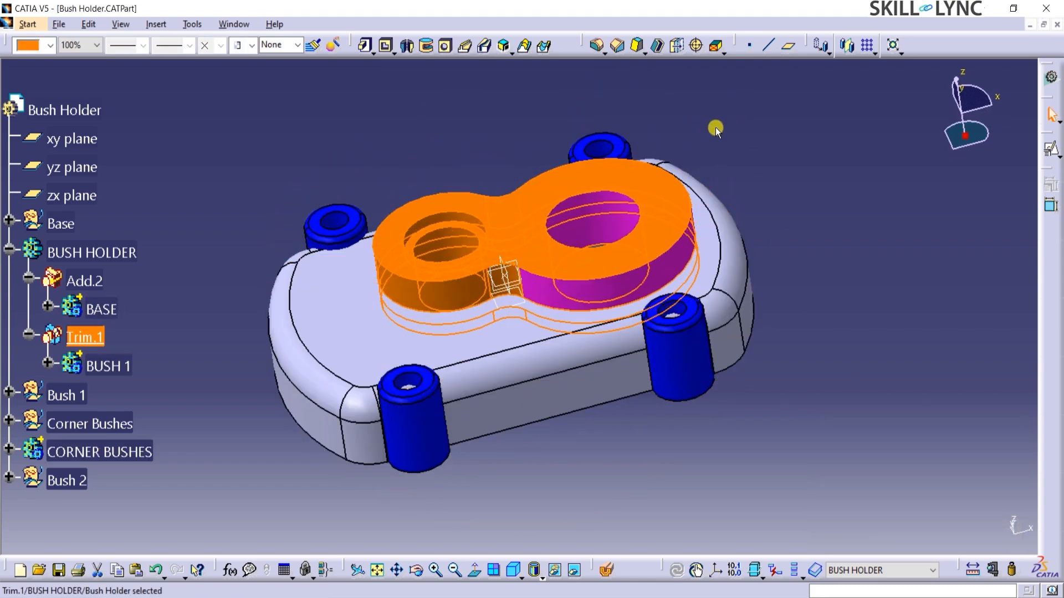
Step: Union Trim CORNER BUSHES with BUSH HOLDER, removing the base faces inside all four corner bush holes
middle_drag(715, 128, 706, 216)
middle_drag(527, 131, 432, 332)
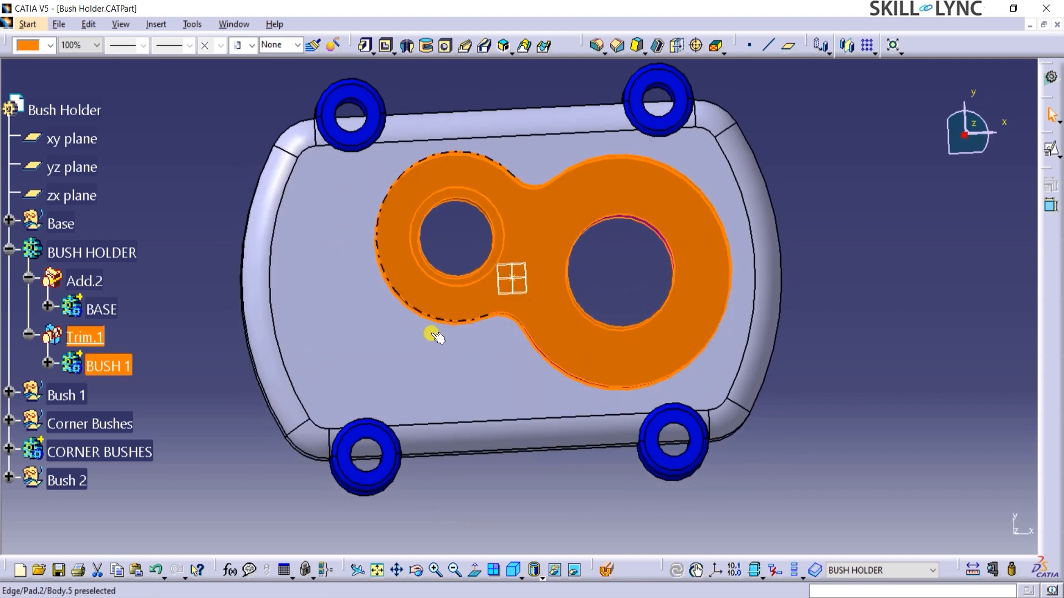
right_click(122, 455)
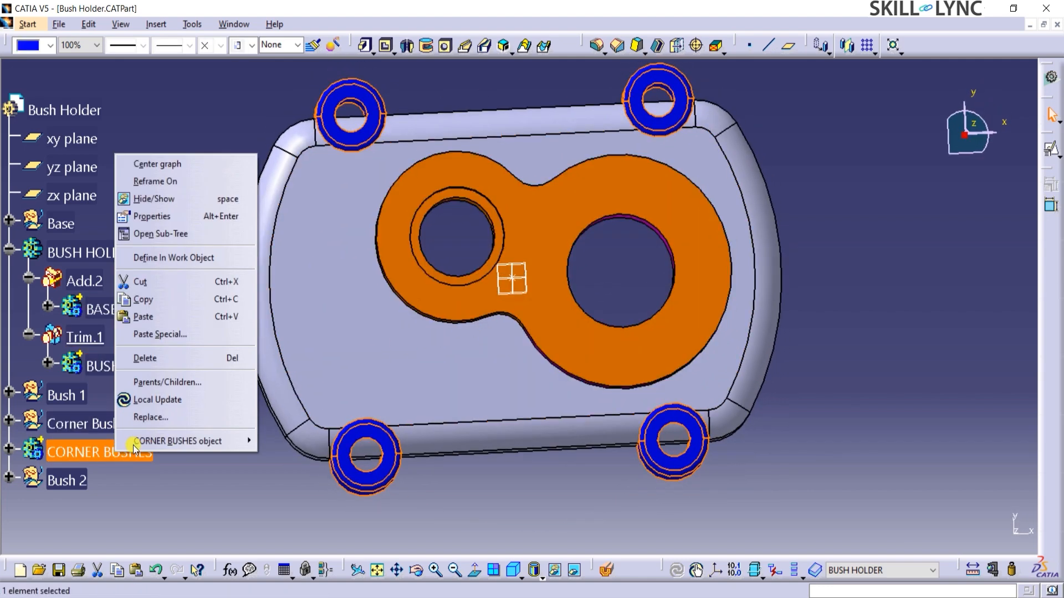
mouse_move(134, 443)
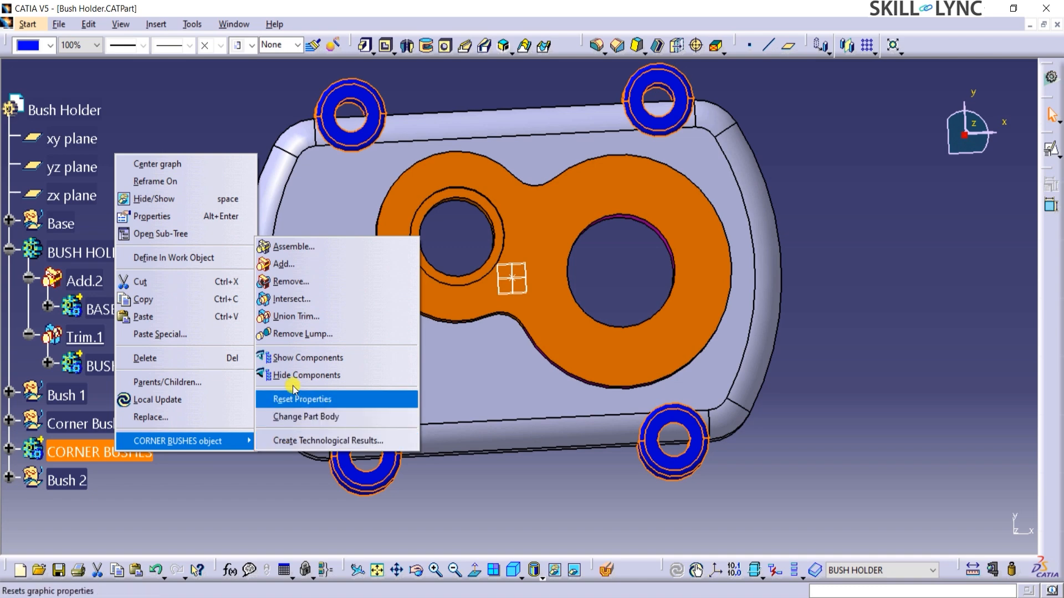
click(301, 318)
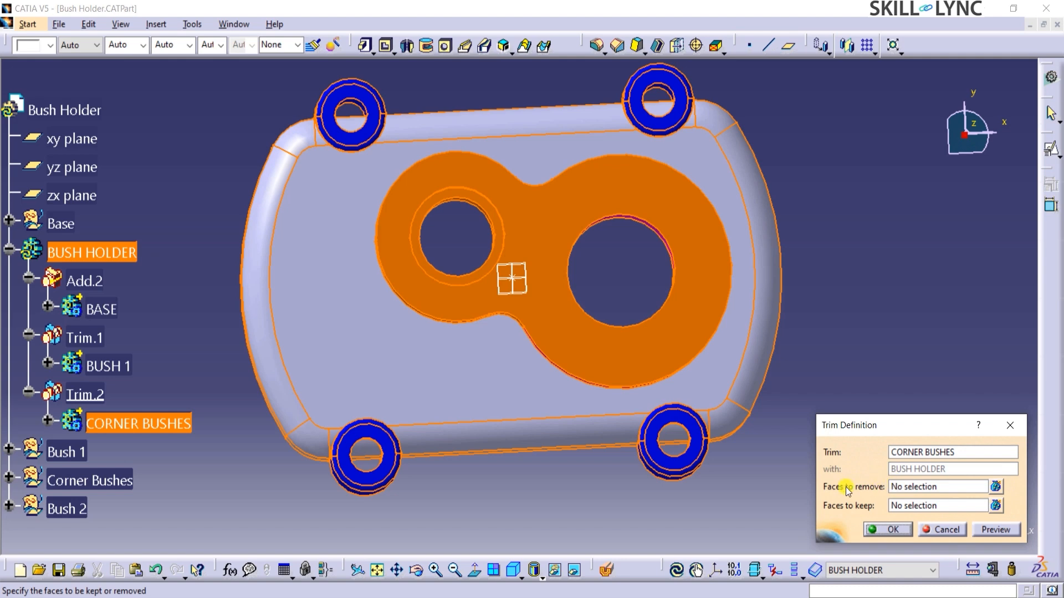
click(895, 487)
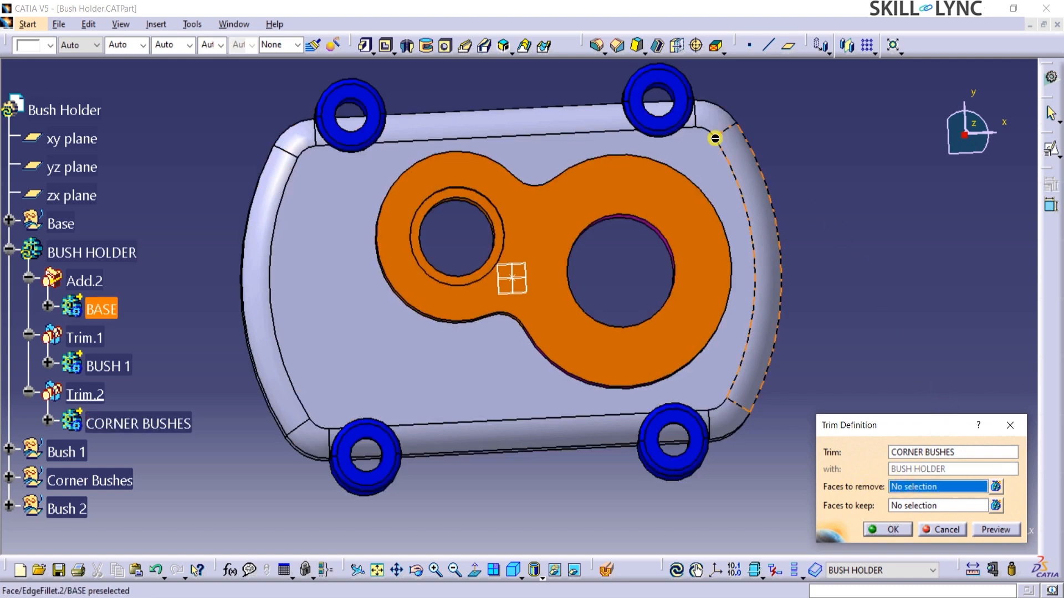
click(659, 106)
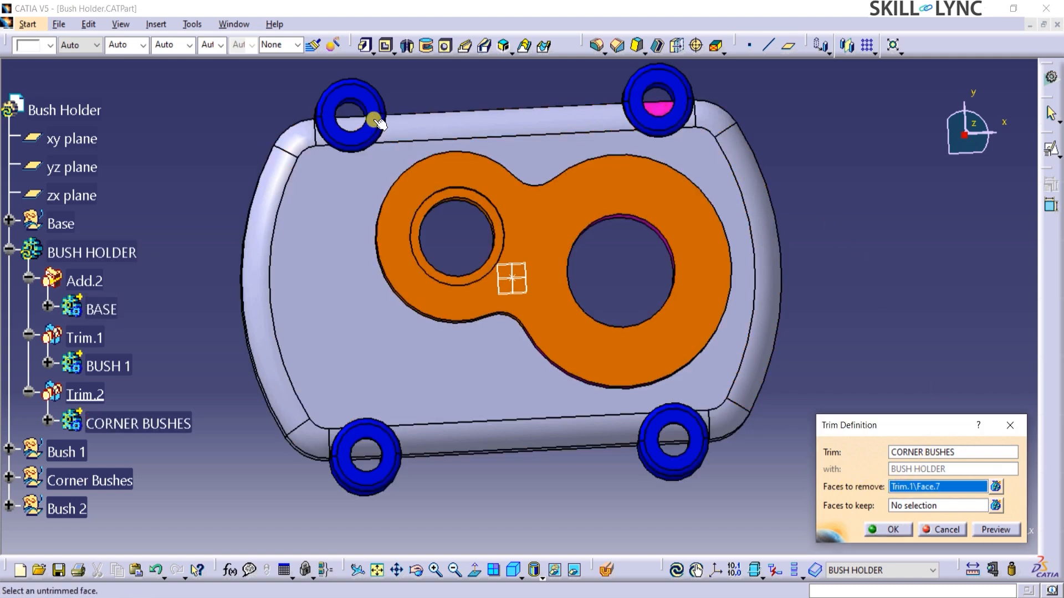
click(352, 120)
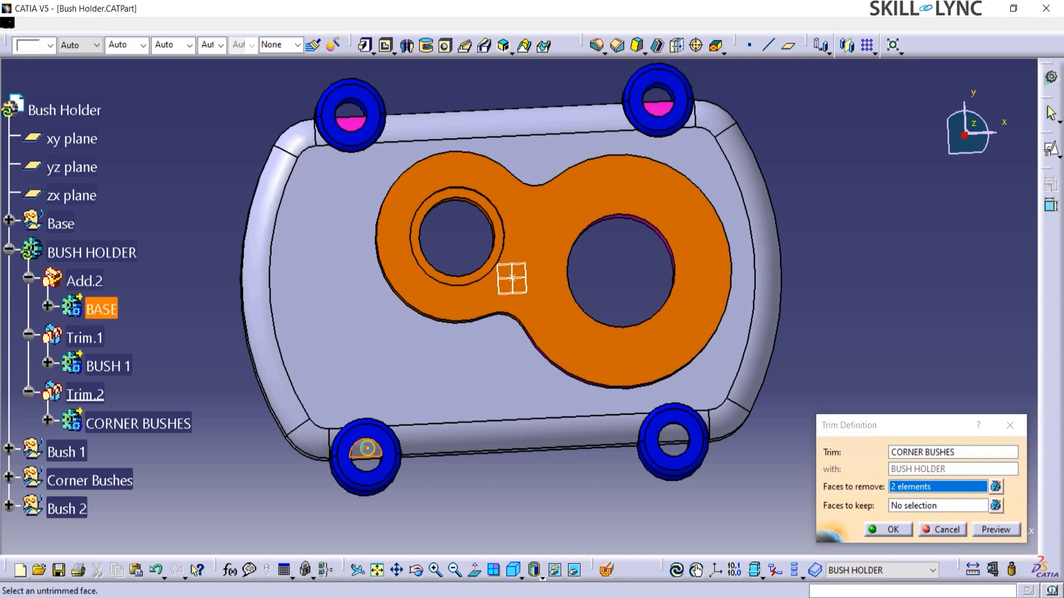
click(366, 450)
click(674, 438)
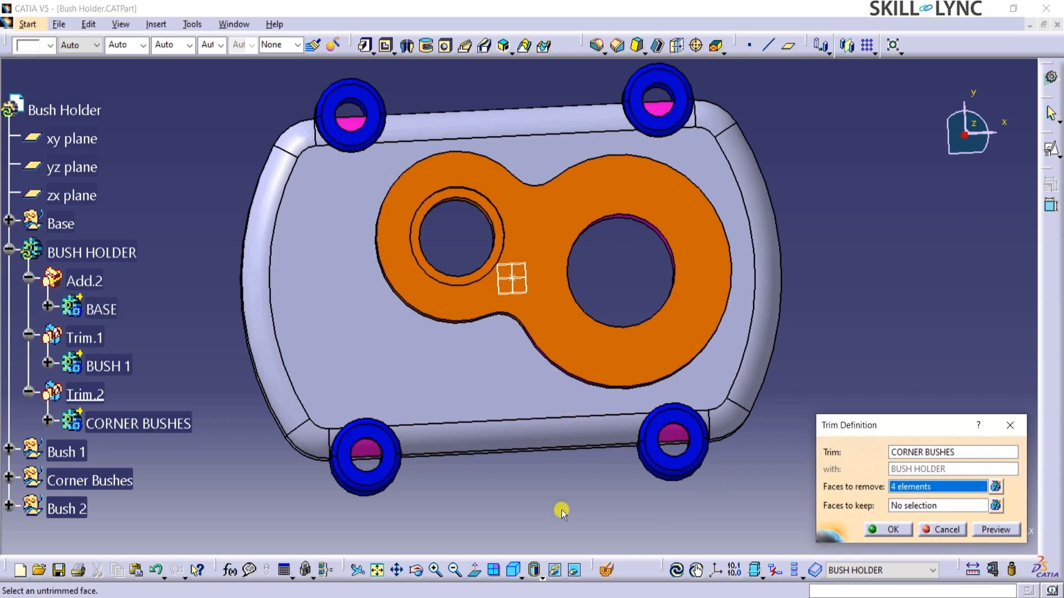
click(996, 530)
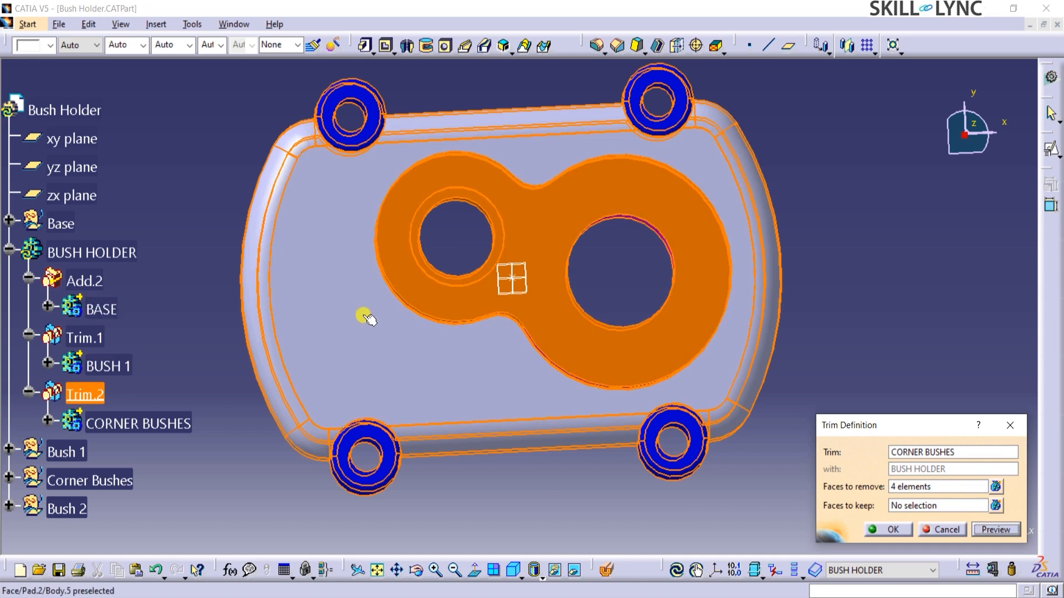
click(878, 531)
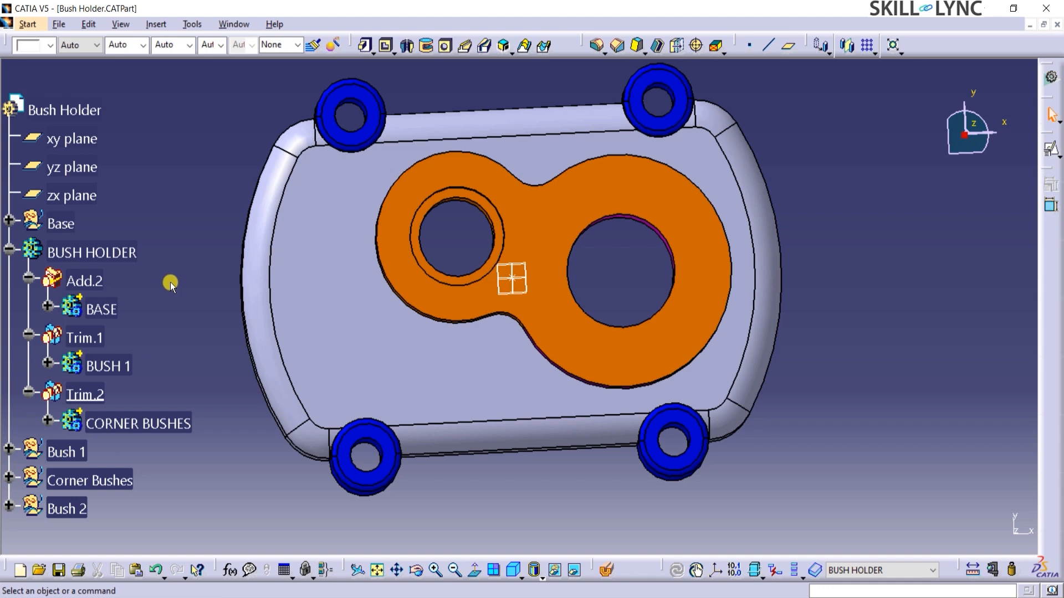
Step: Examine the features of the BASE body under BUSH HOLDER in the specification tree and collapse its branch again
click(10, 250)
click(10, 250)
click(50, 309)
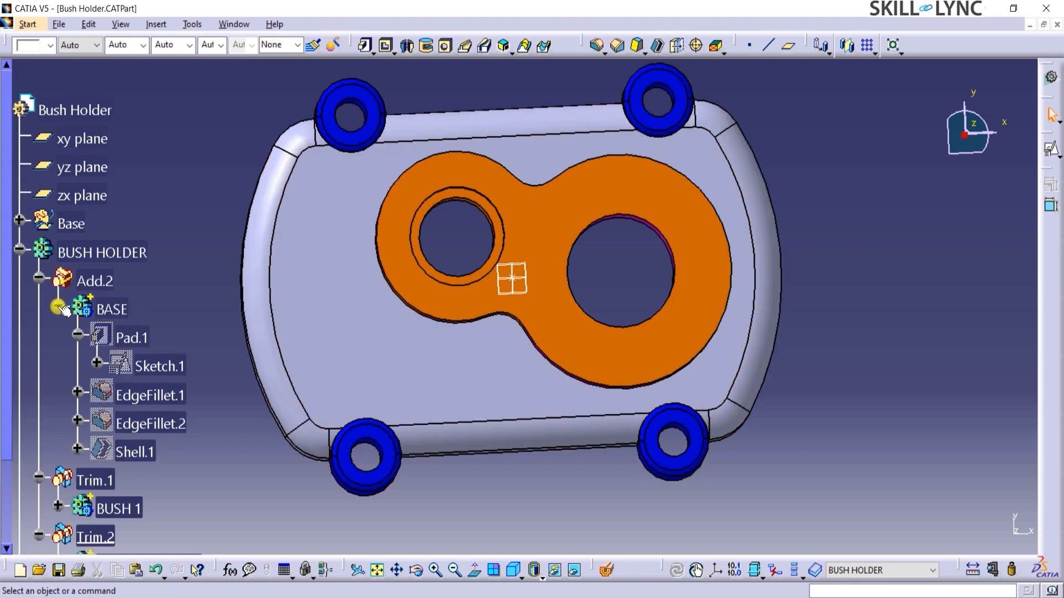
click(78, 334)
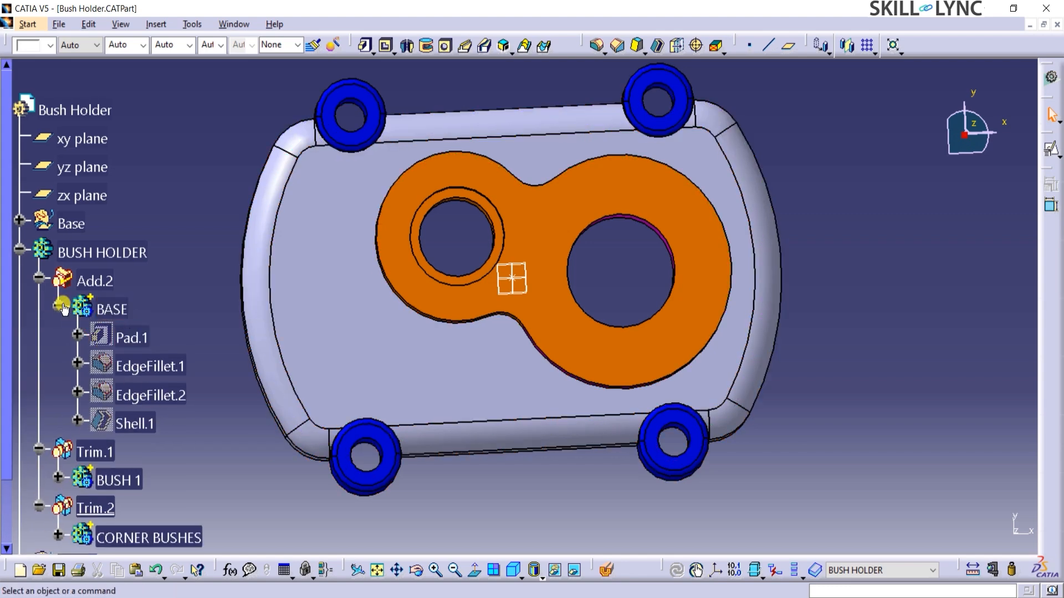
click(58, 305)
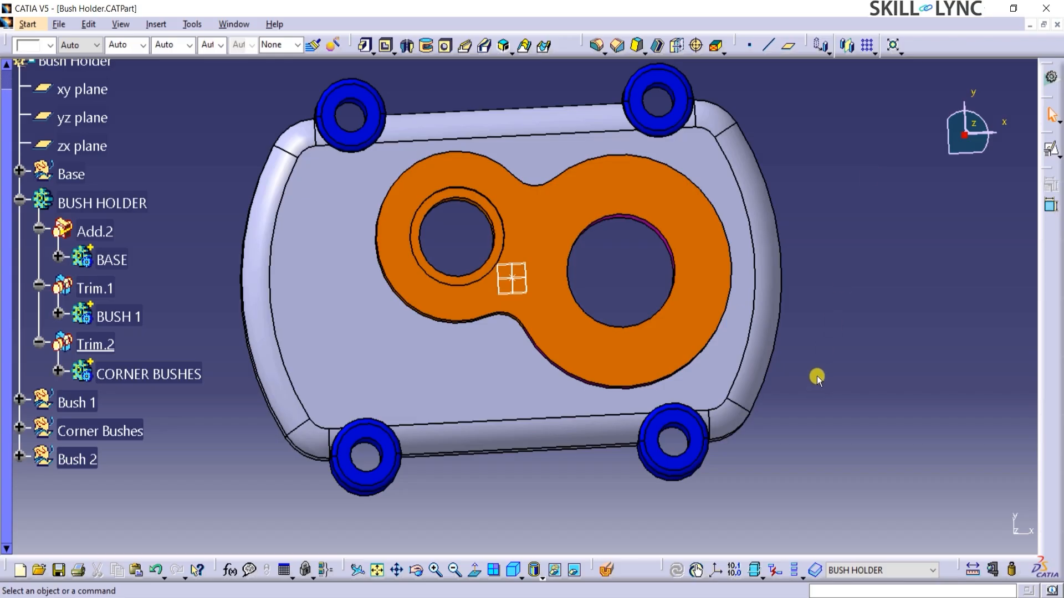
Step: Chamfer the top edge of the larger main bush hole with a length of 1.5 mm at 45 degrees
mouse_move(814, 373)
middle_down()
mouse_move(814, 245)
mouse_move(593, 463)
mouse_move(562, 411)
mouse_move(544, 308)
middle_up()
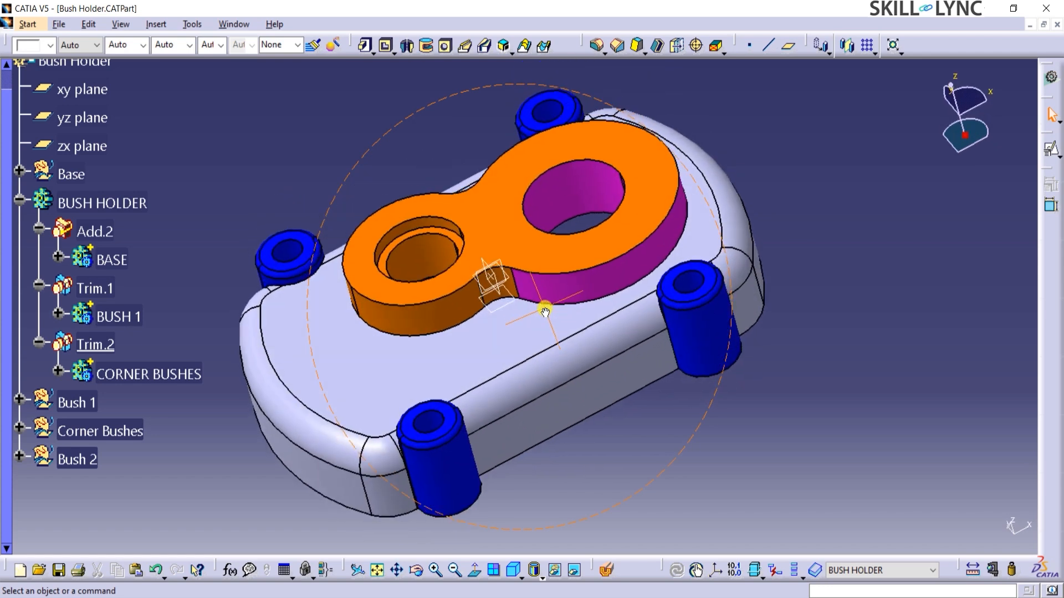
click(619, 51)
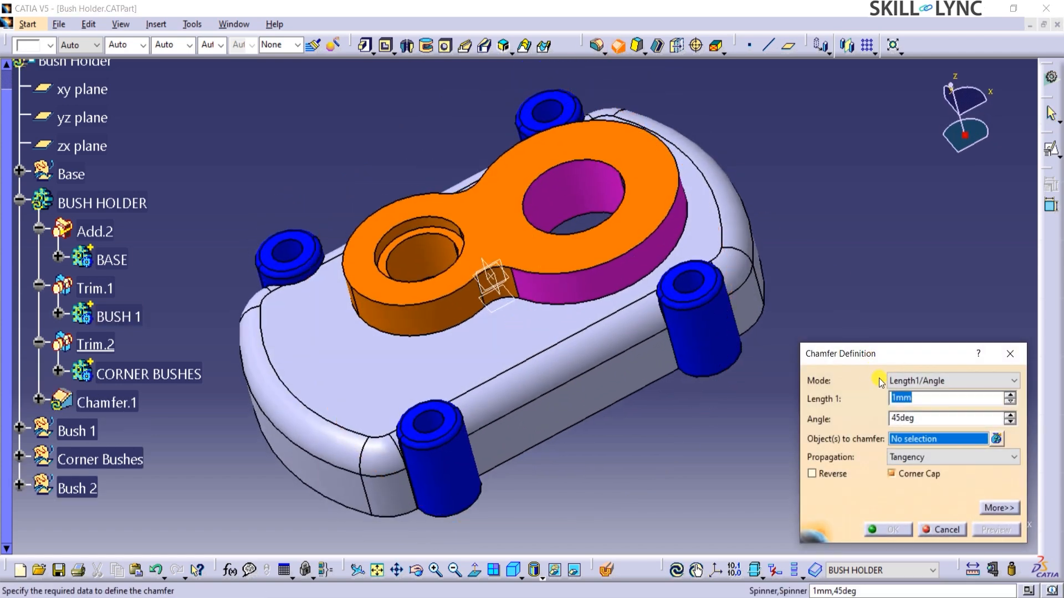
click(585, 159)
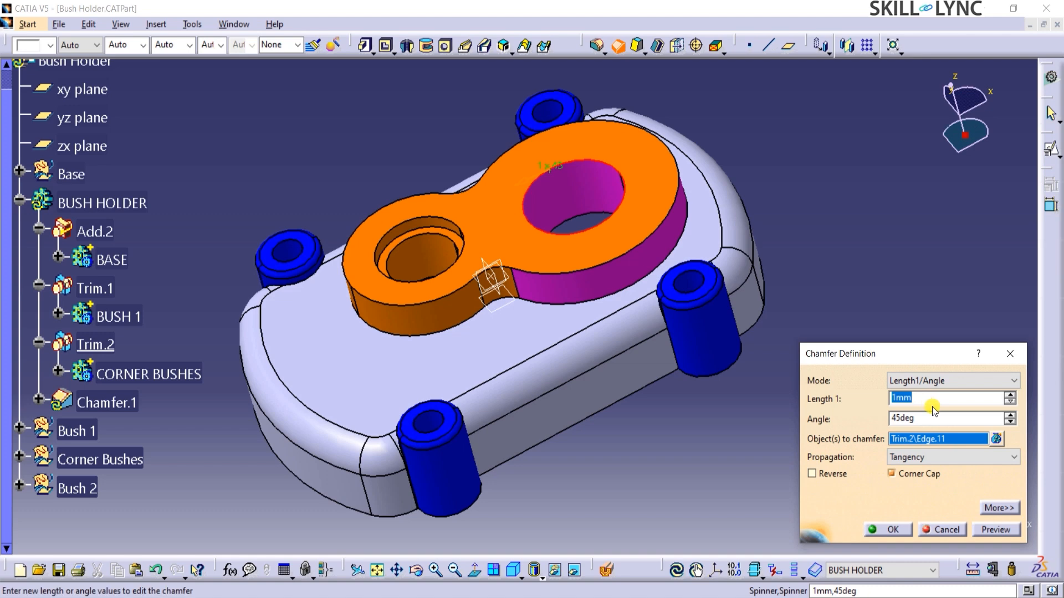
text(1.5)
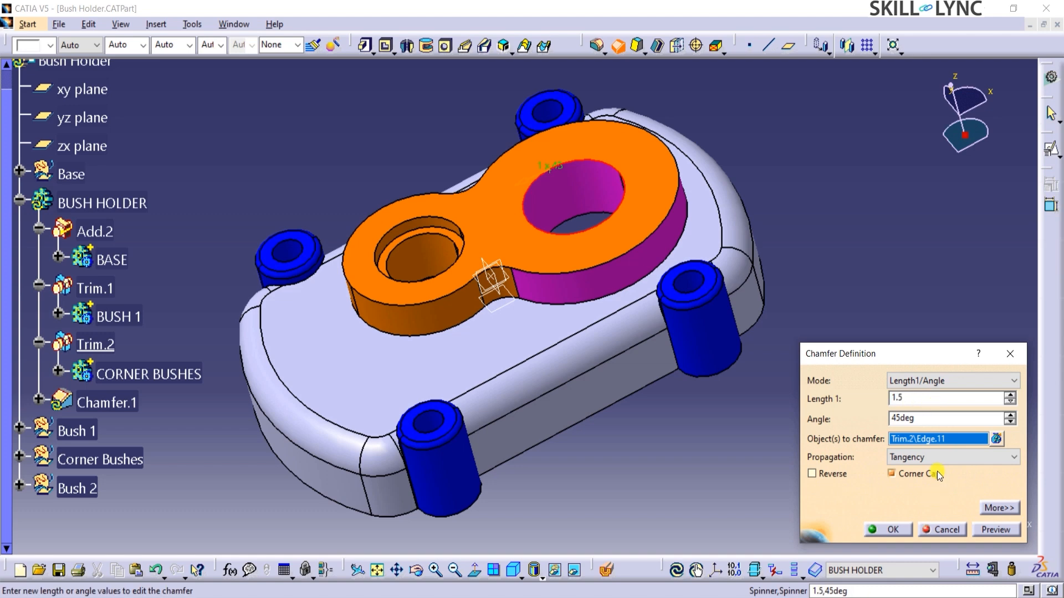
click(922, 382)
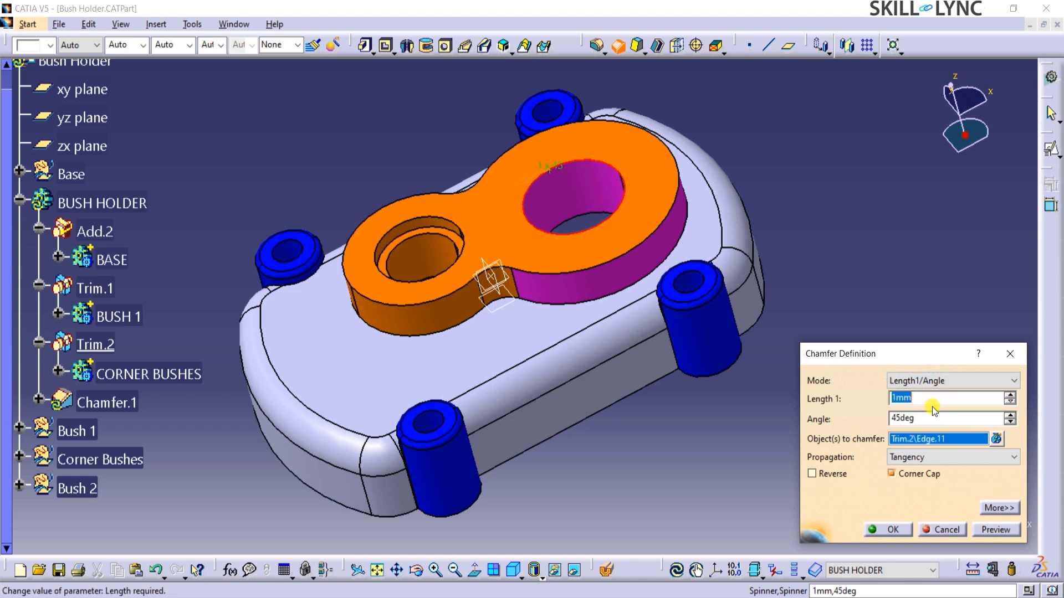
text(1.5)
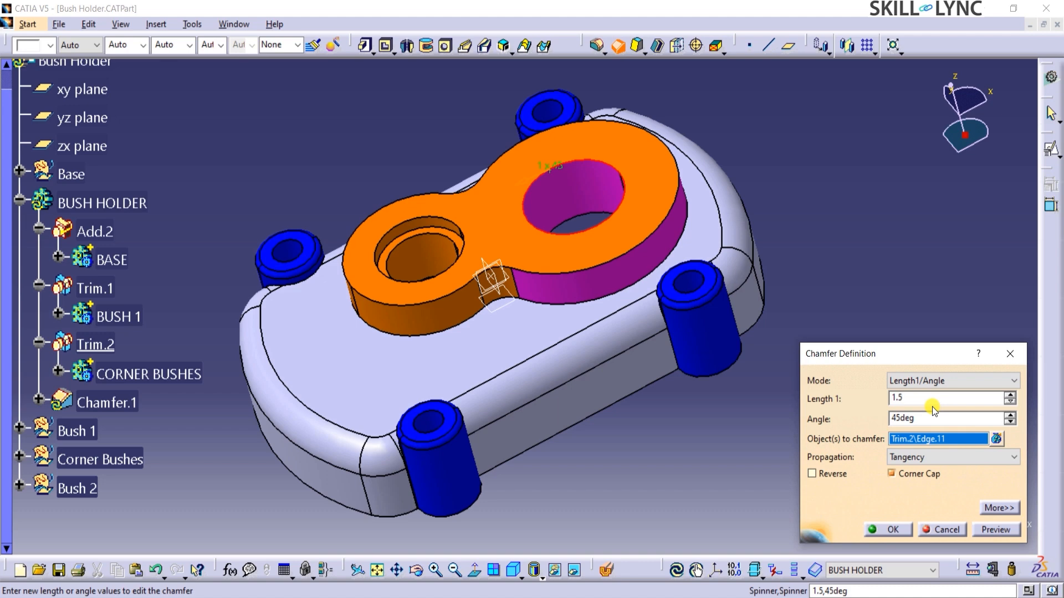
click(996, 530)
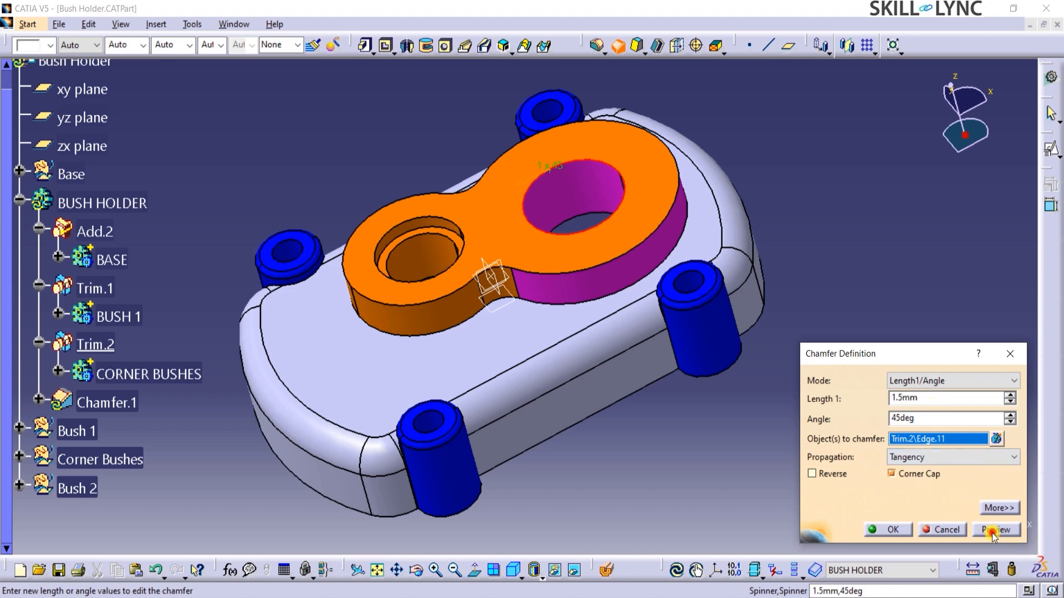
click(891, 530)
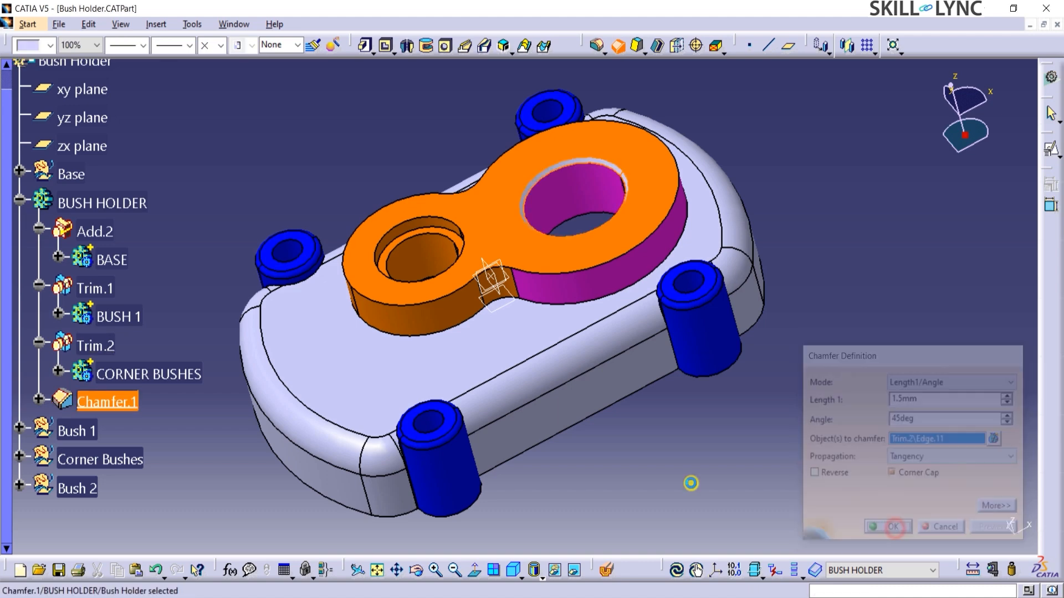
click(620, 457)
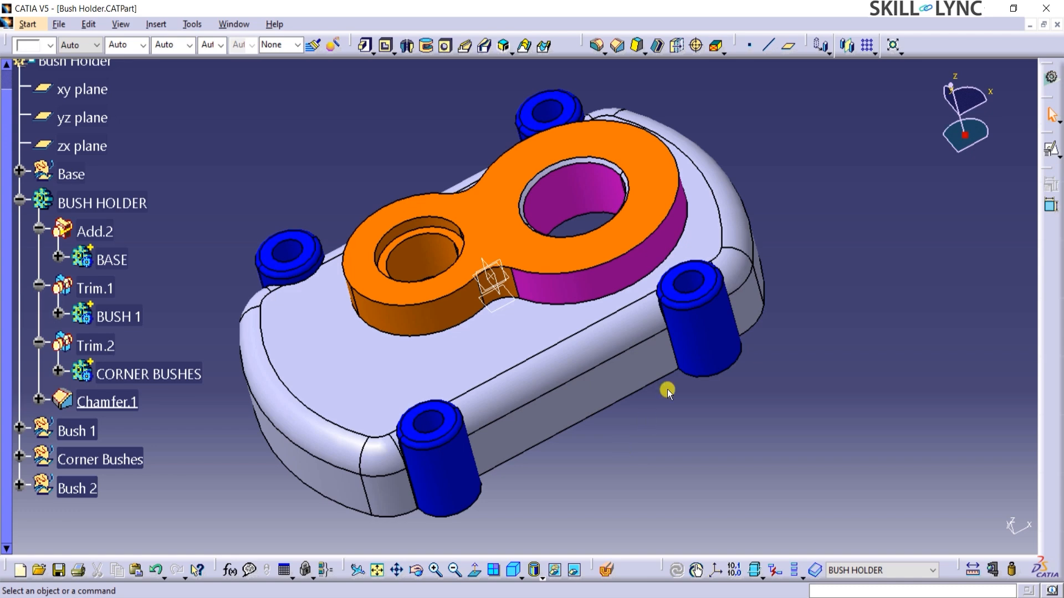
Step: Chamfer the top inner edges of all four corner bush holes with a length of 1.5 mm at 45 degrees
click(621, 47)
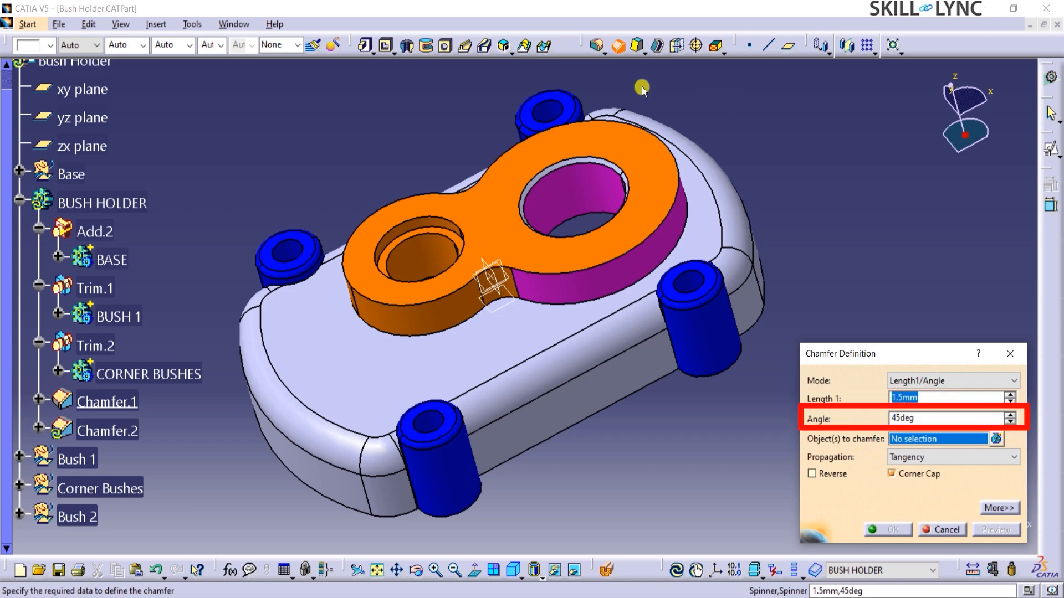
click(549, 99)
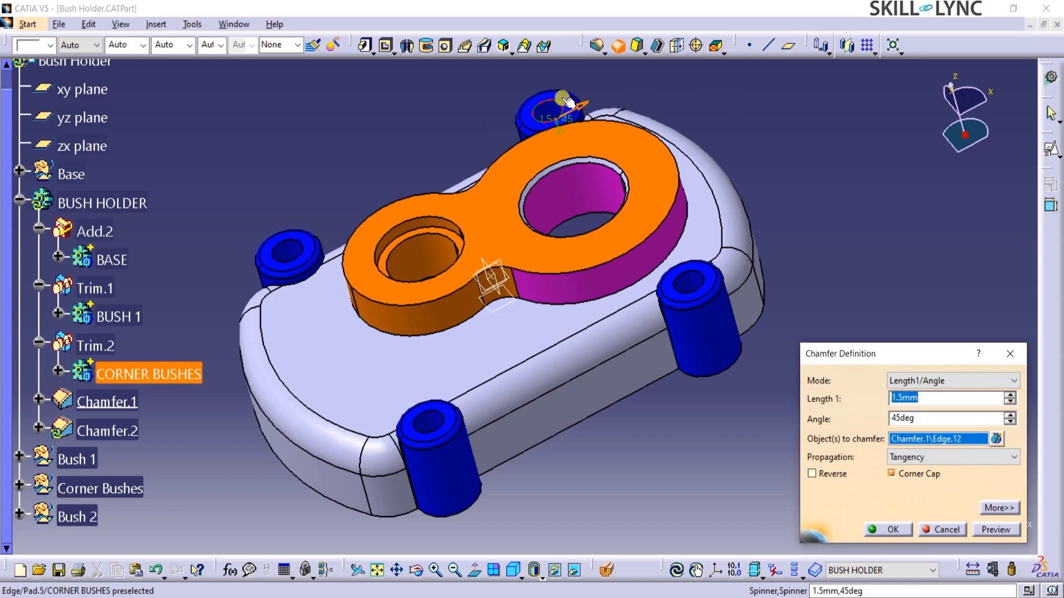
click(686, 280)
click(424, 422)
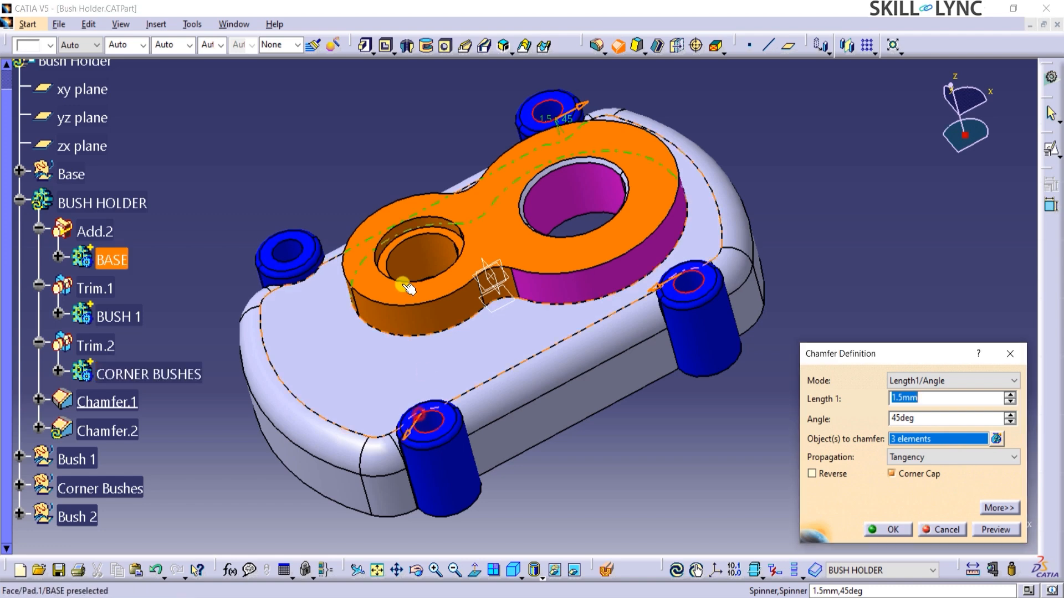
click(314, 227)
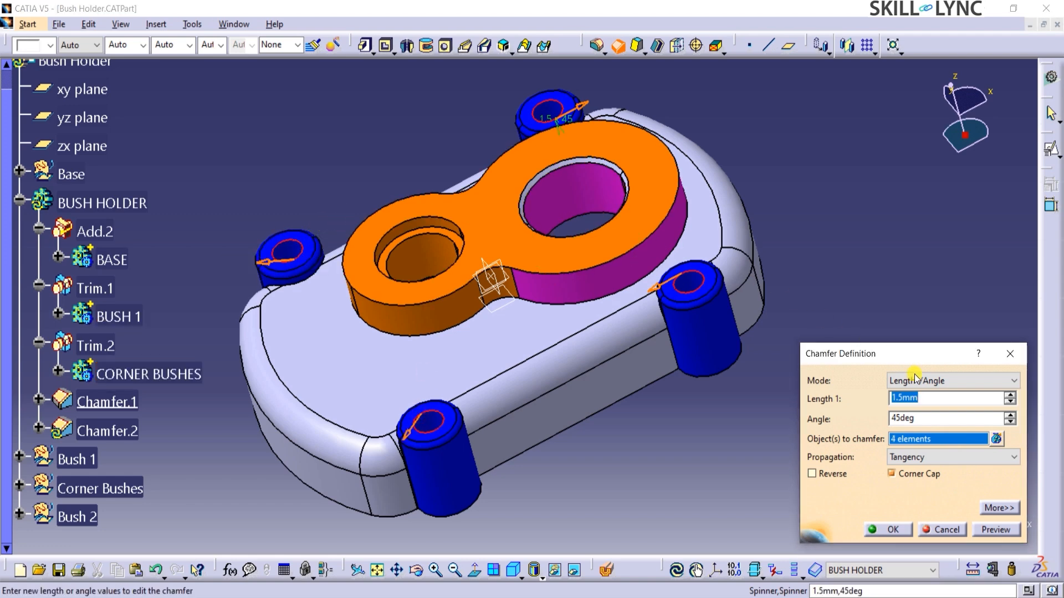
click(996, 530)
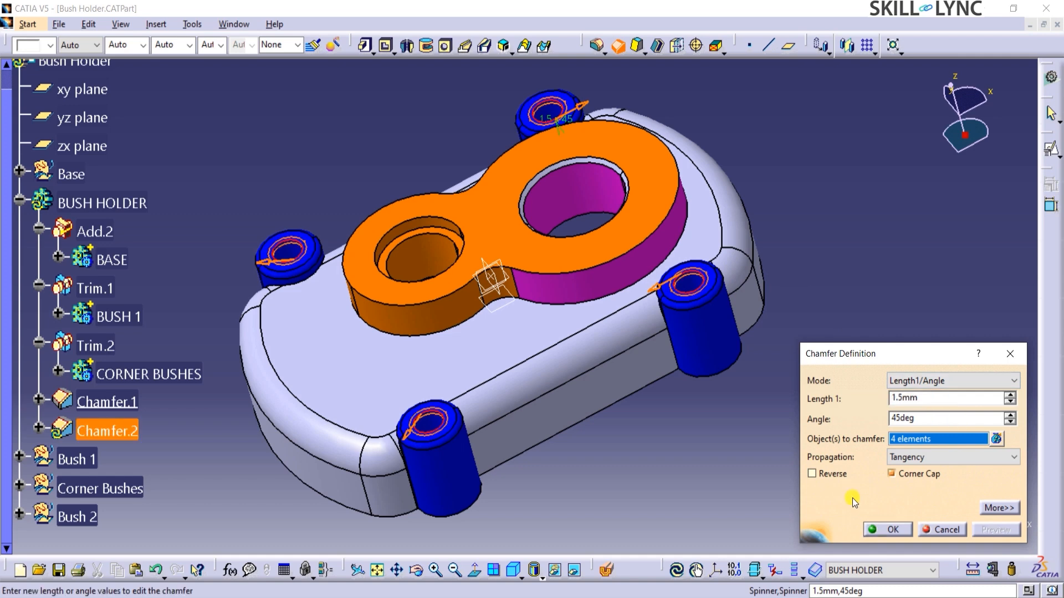
click(889, 530)
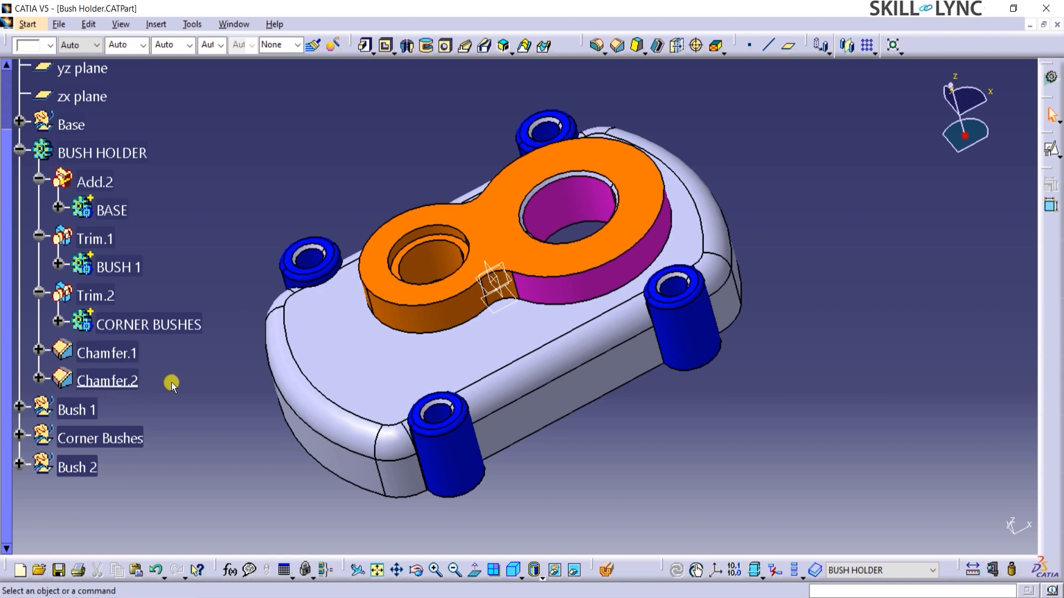
Step: Try to move Chamfer.1 into the BUSH 1 body in the specification tree
click(118, 356)
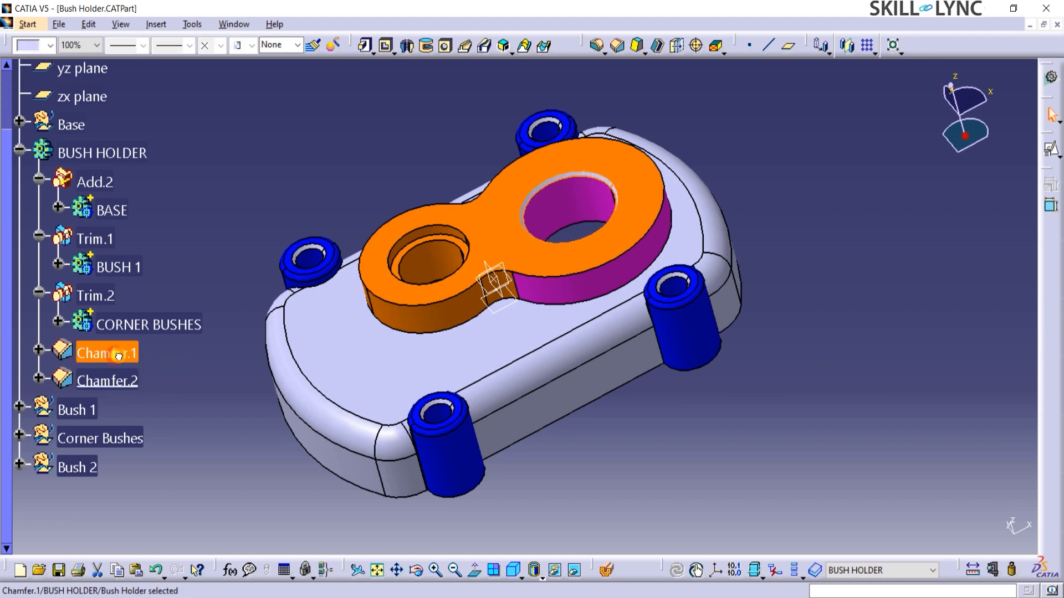
double_click(118, 355)
drag(128, 267, 114, 355)
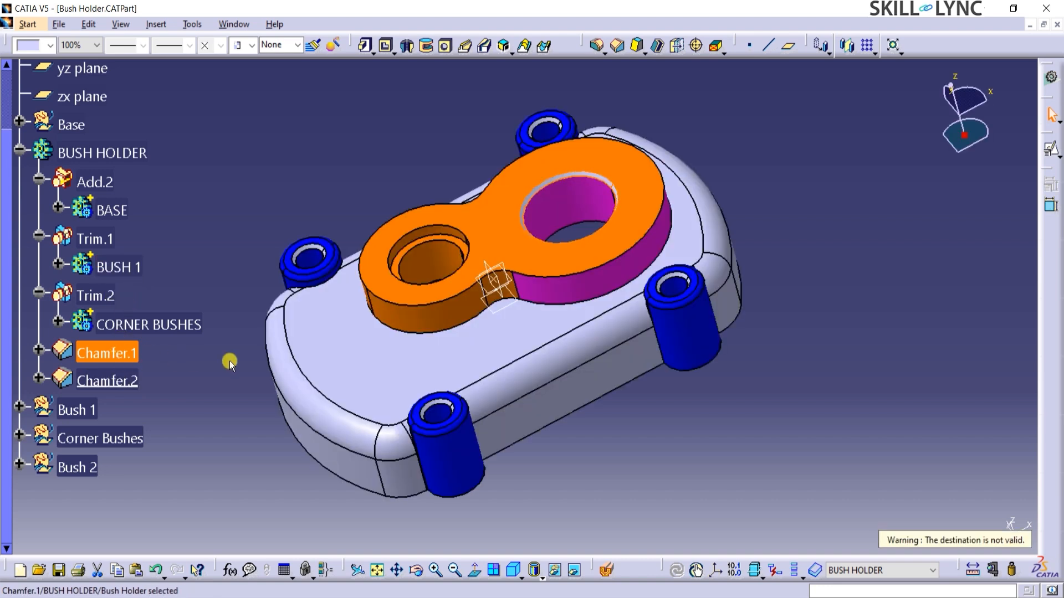
click(244, 397)
key(alt+Tab)
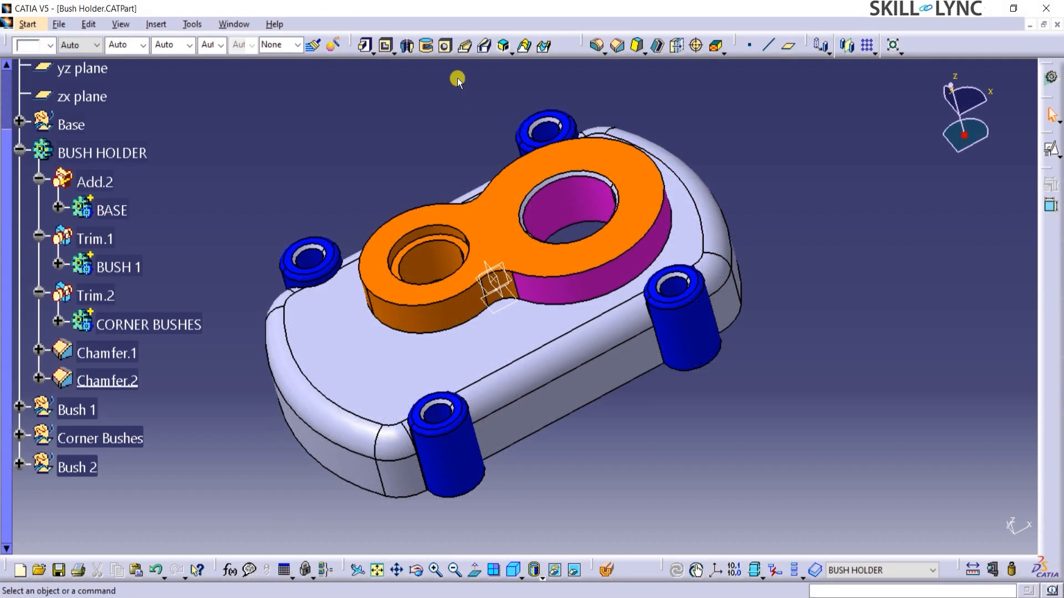
Step: Define a blind hole on the top face of the main bush with a diameter of 12 mm and a depth of 15 mm
click(441, 49)
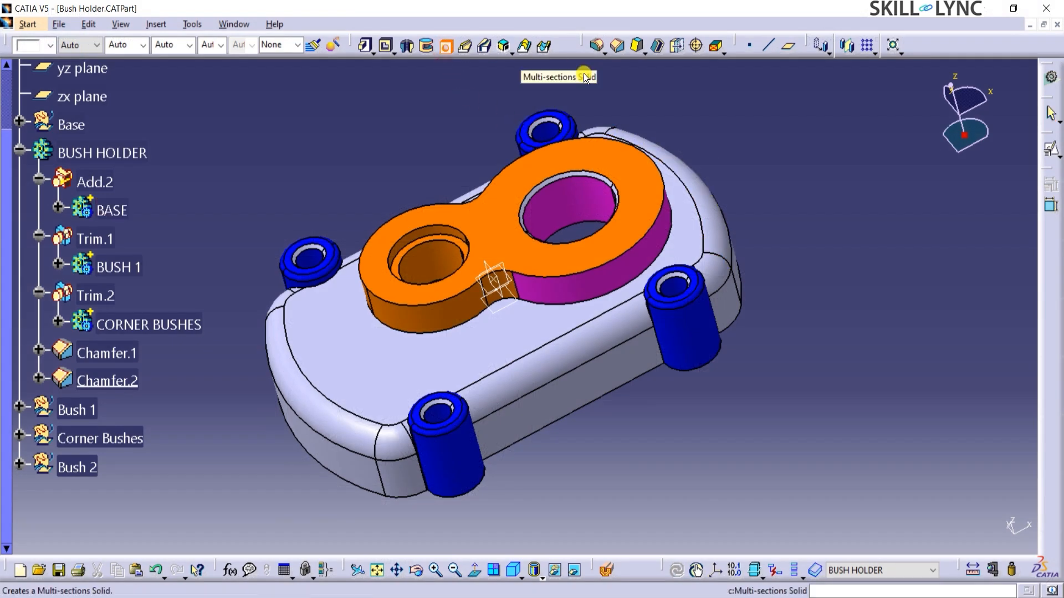
click(548, 163)
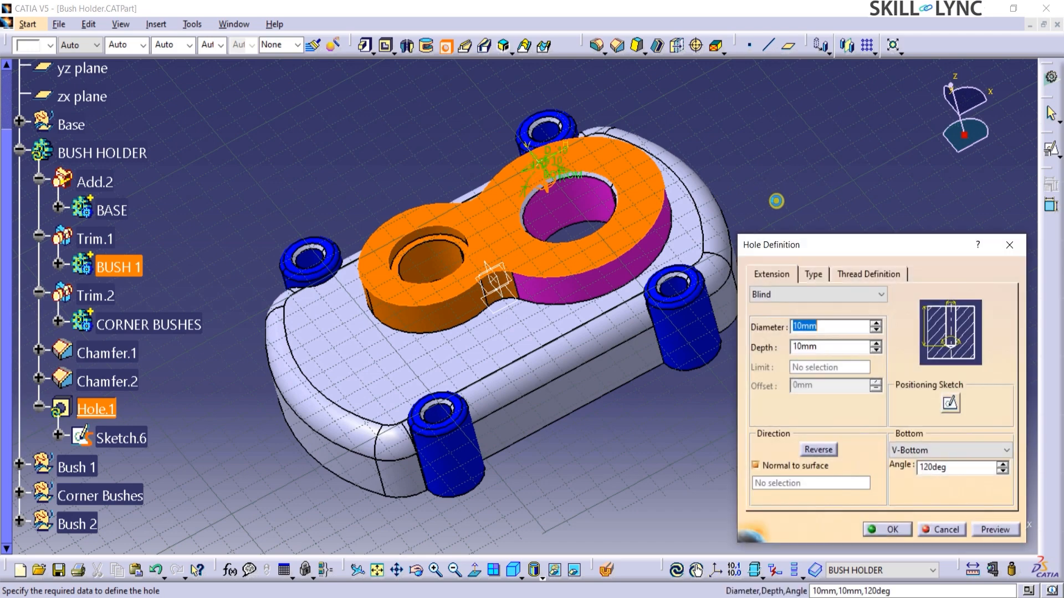
middle_drag(722, 115, 766, 177)
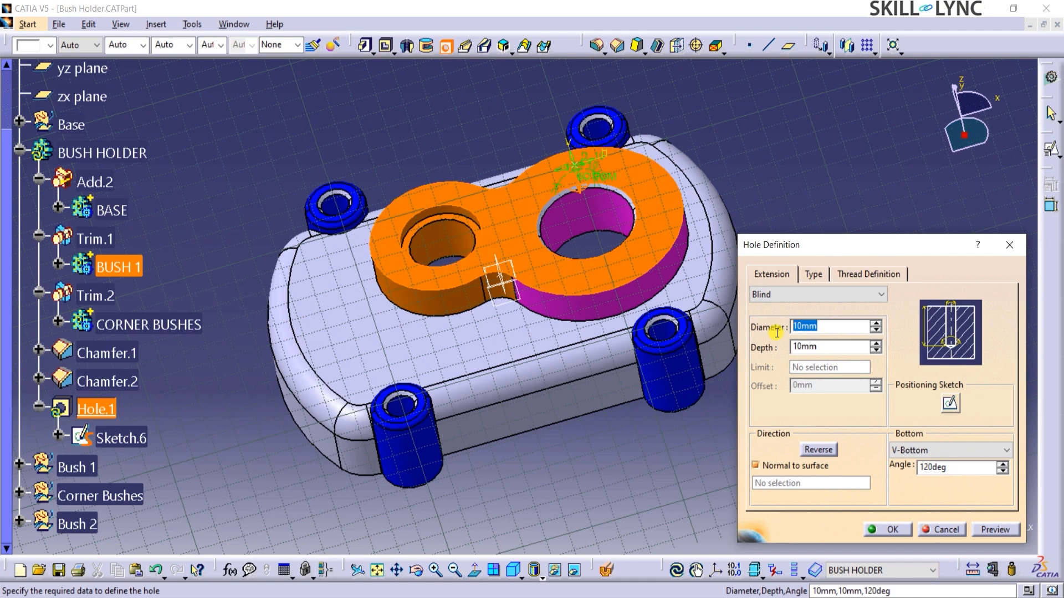
click(786, 295)
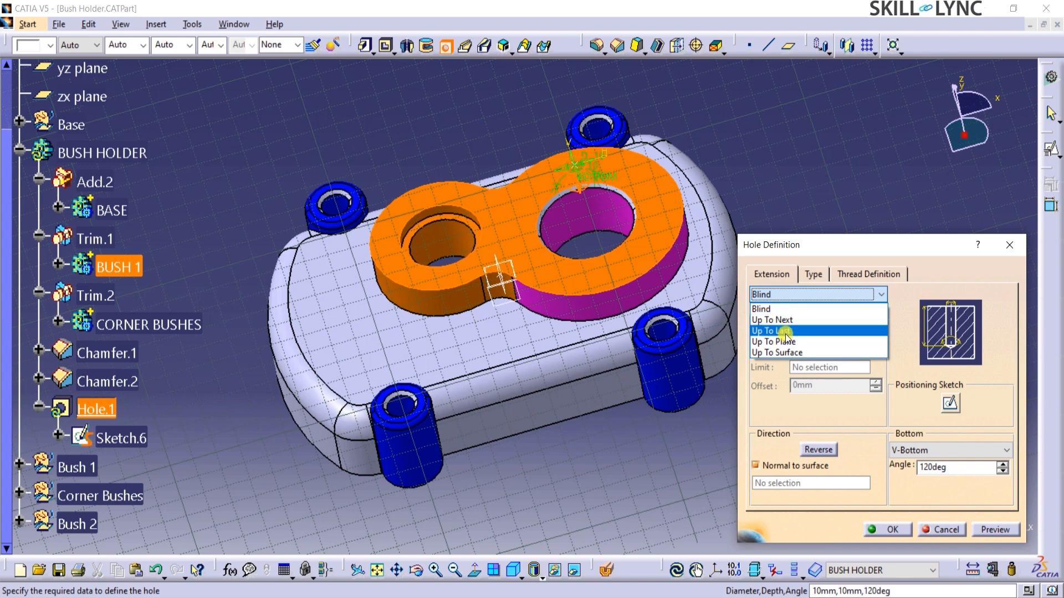
click(777, 420)
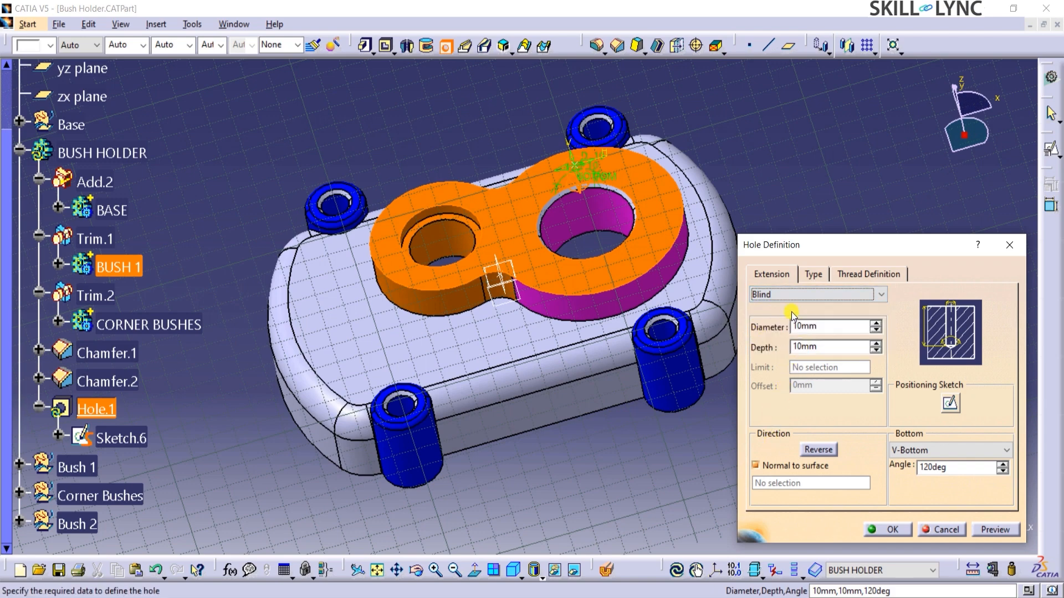
double_click(820, 325)
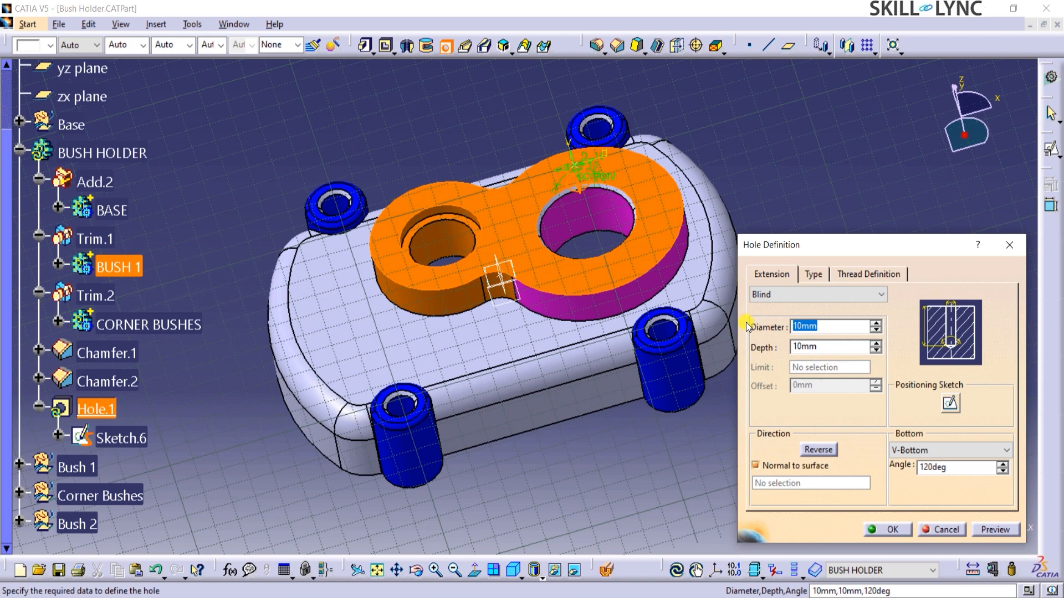
text(12)
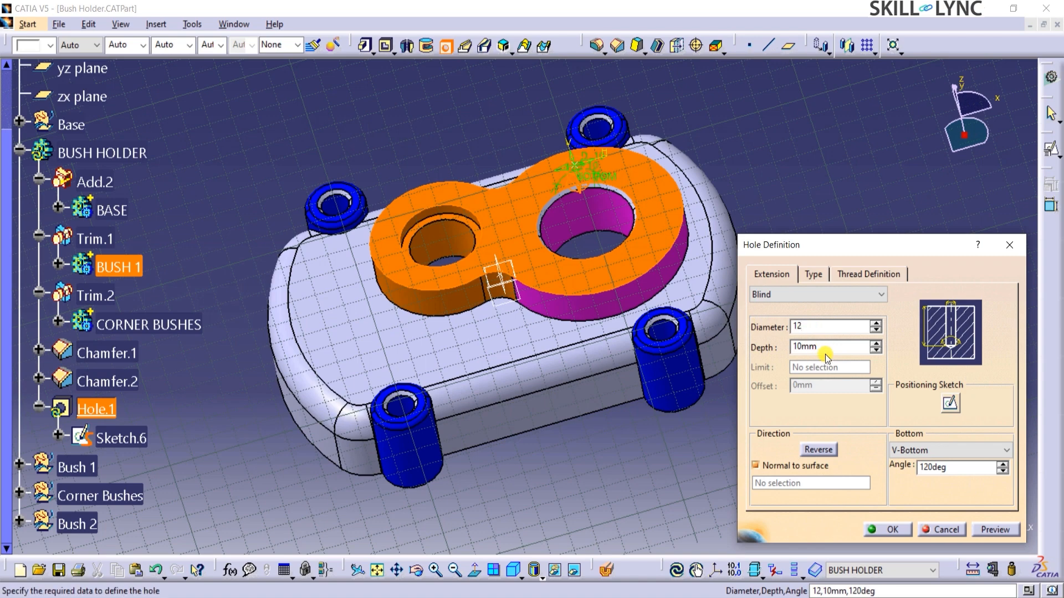
double_click(789, 348)
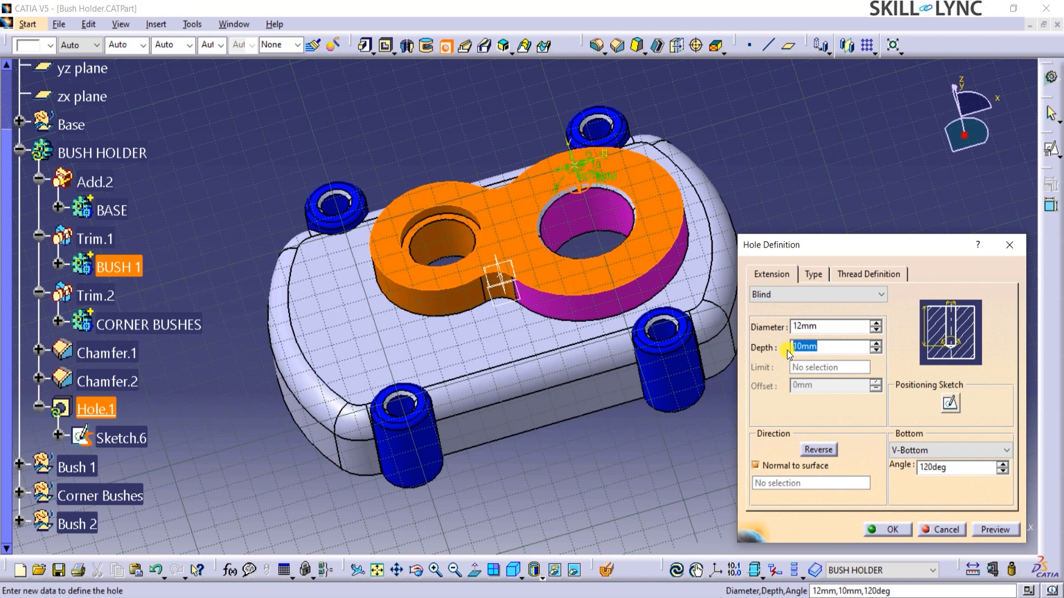
text(15)
Step: Open the hole's positioning sketch and draw a vertical axis through the hole point, spanning the full width of the base
click(951, 405)
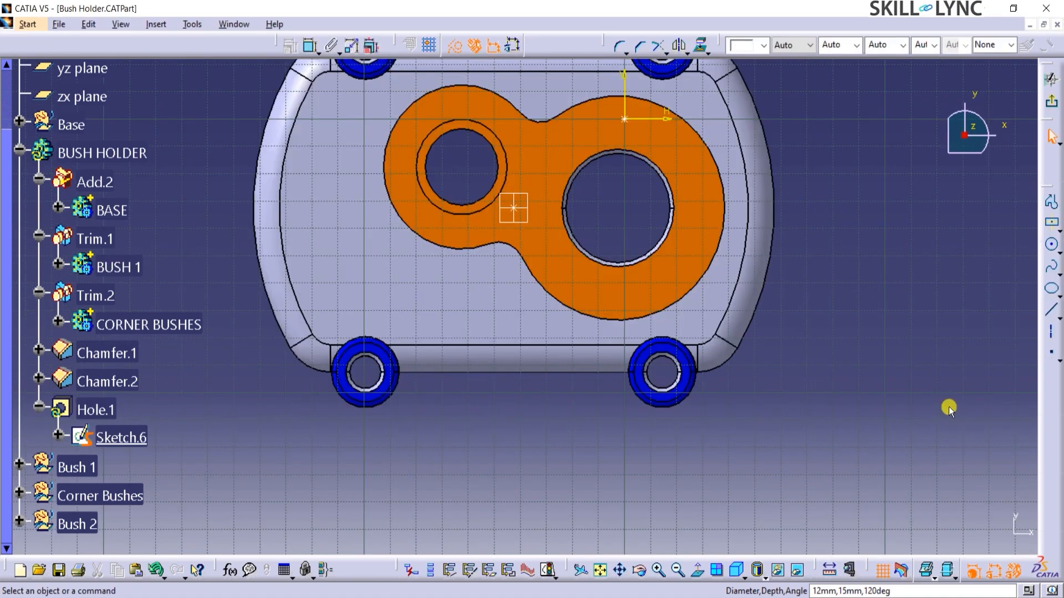
middle_drag(886, 297, 873, 425)
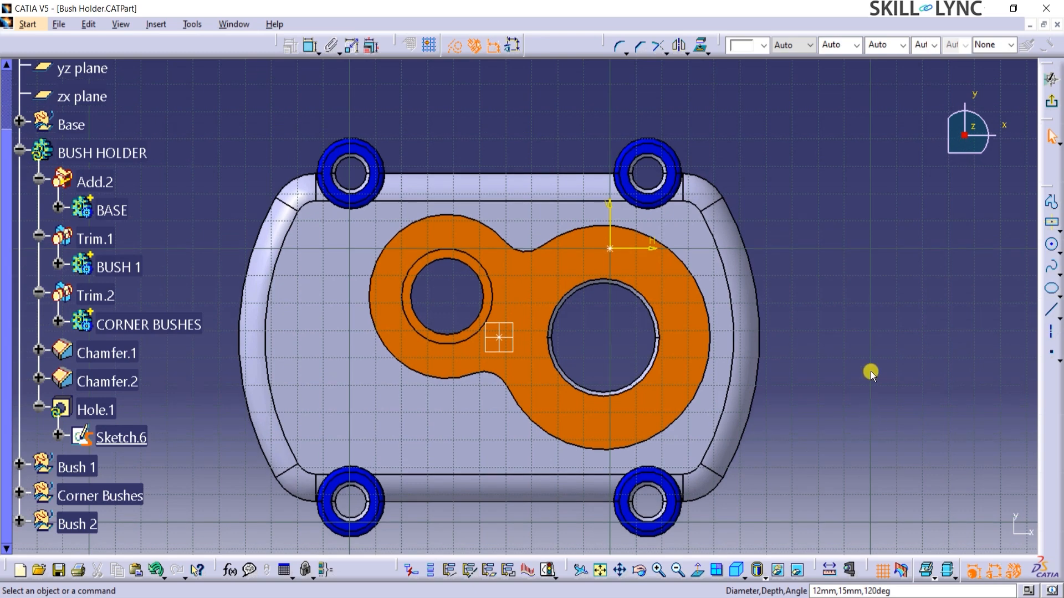
middle_drag(838, 287, 838, 309)
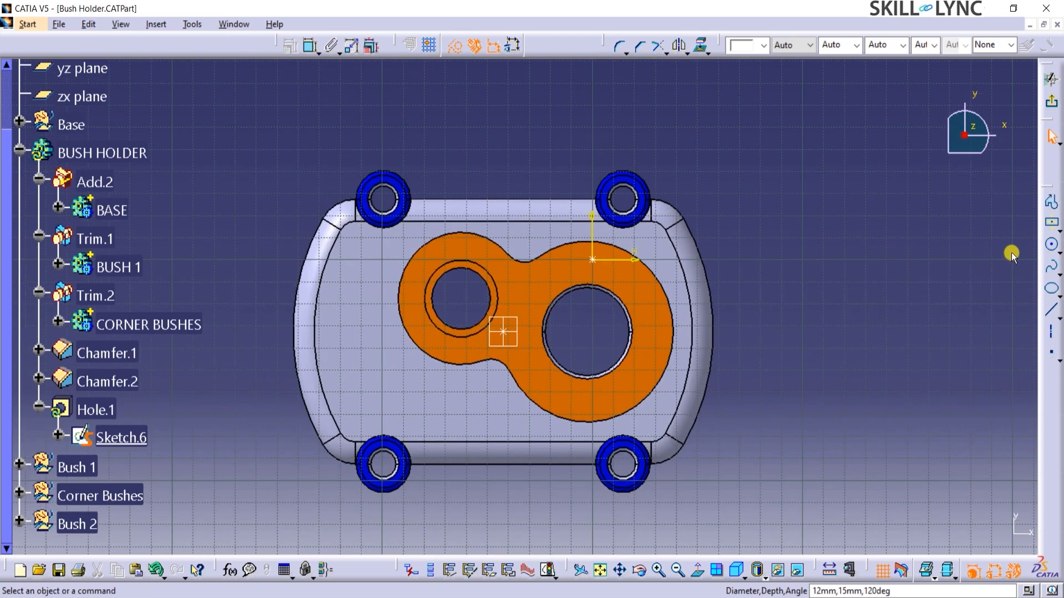
click(1052, 336)
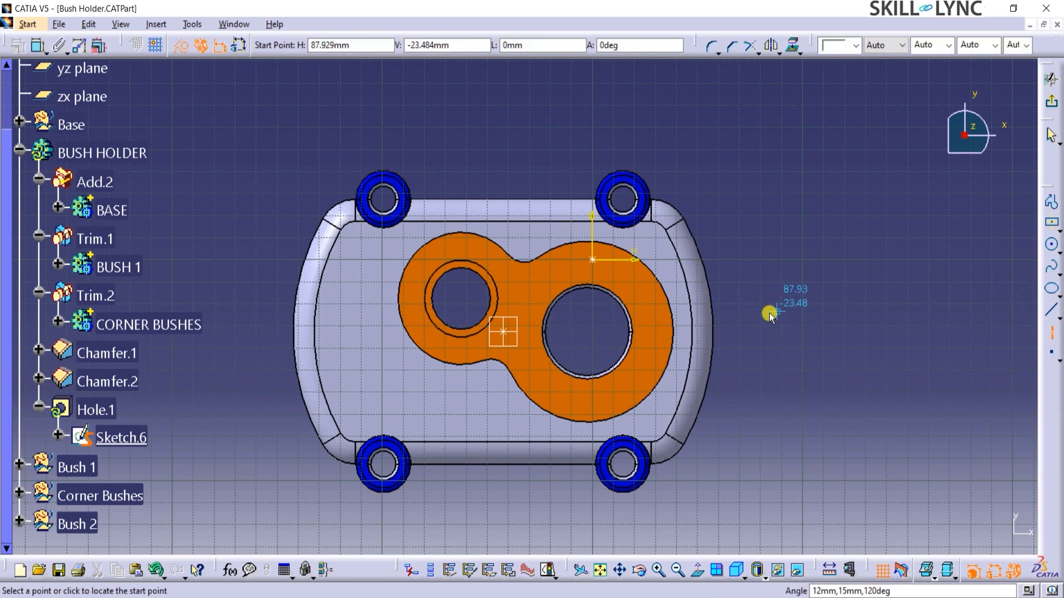
key(Escape)
click(586, 259)
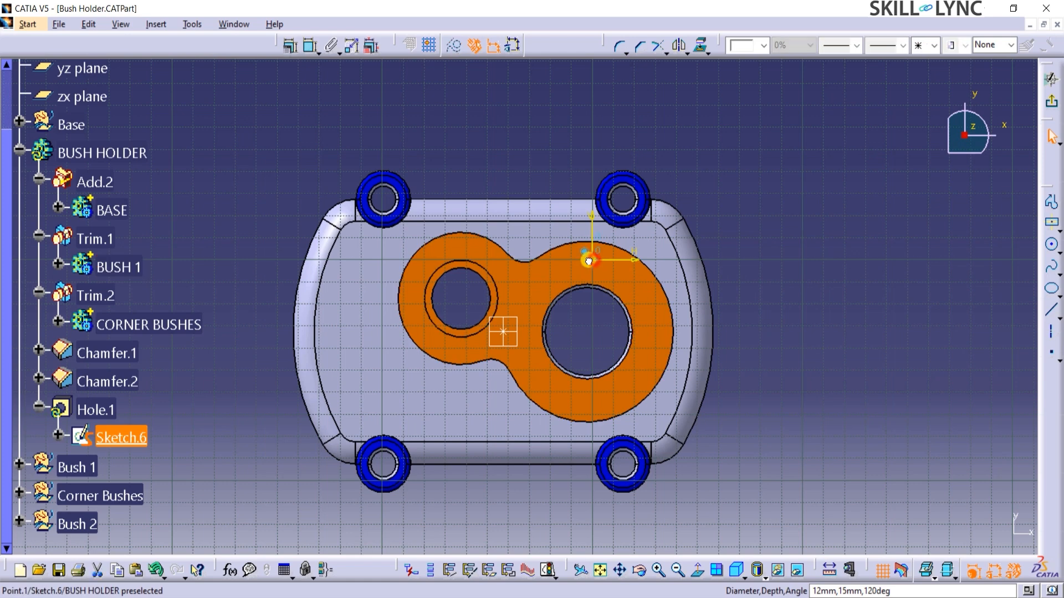
click(1052, 332)
click(586, 163)
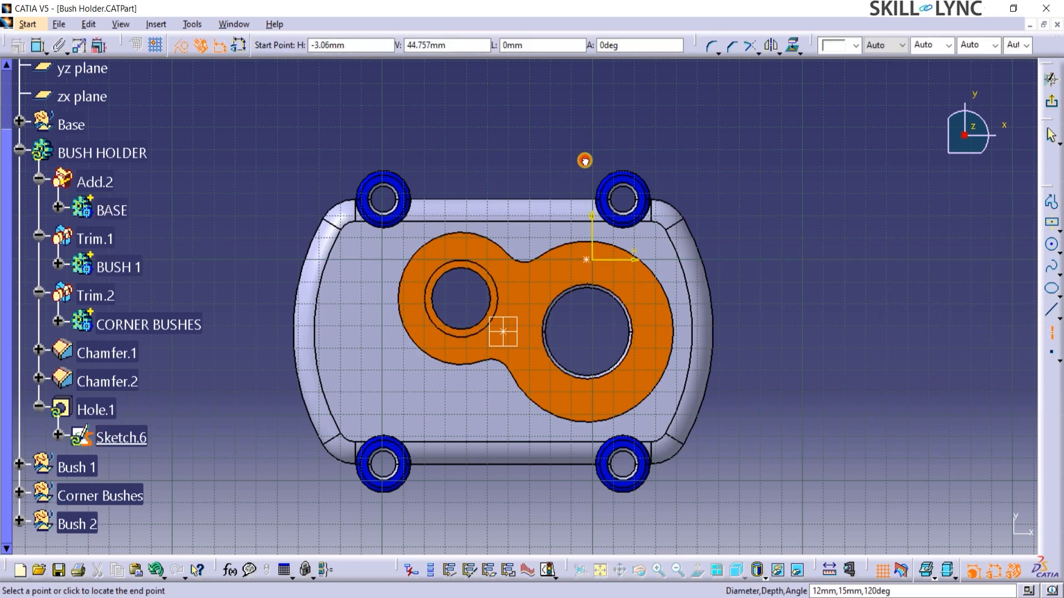
click(586, 490)
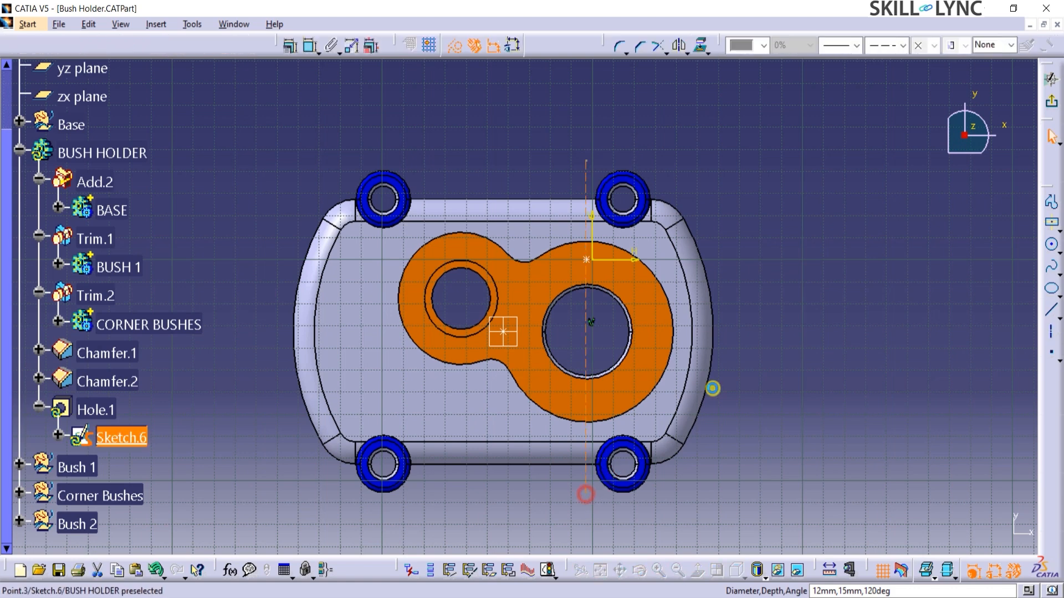
Step: Constrain the vertical axis at a distance of 60 mm from the outer curved edge of the base nearest the larger bush hole
click(310, 45)
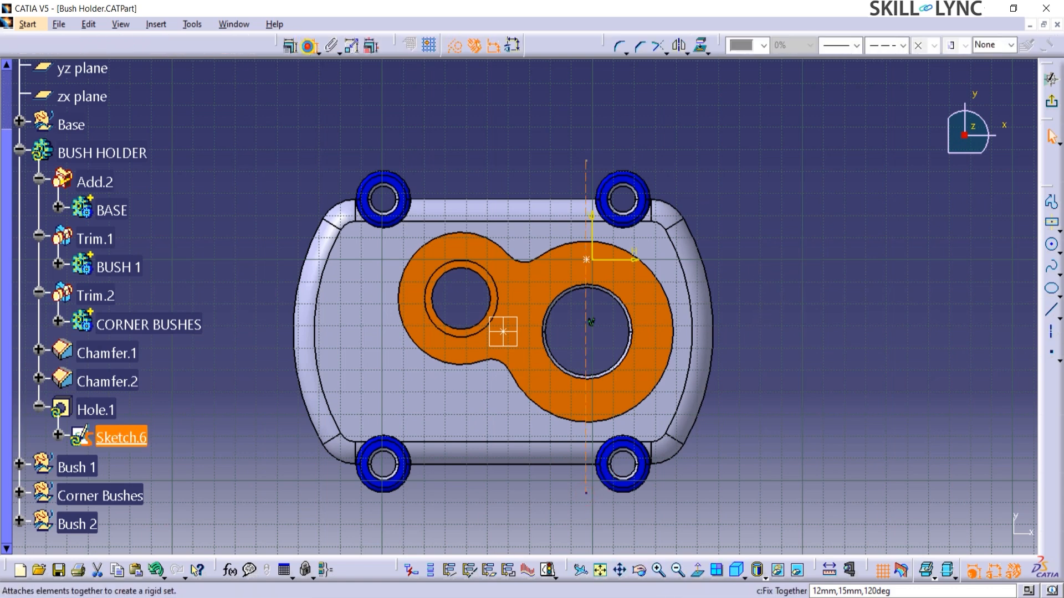
click(586, 277)
click(716, 329)
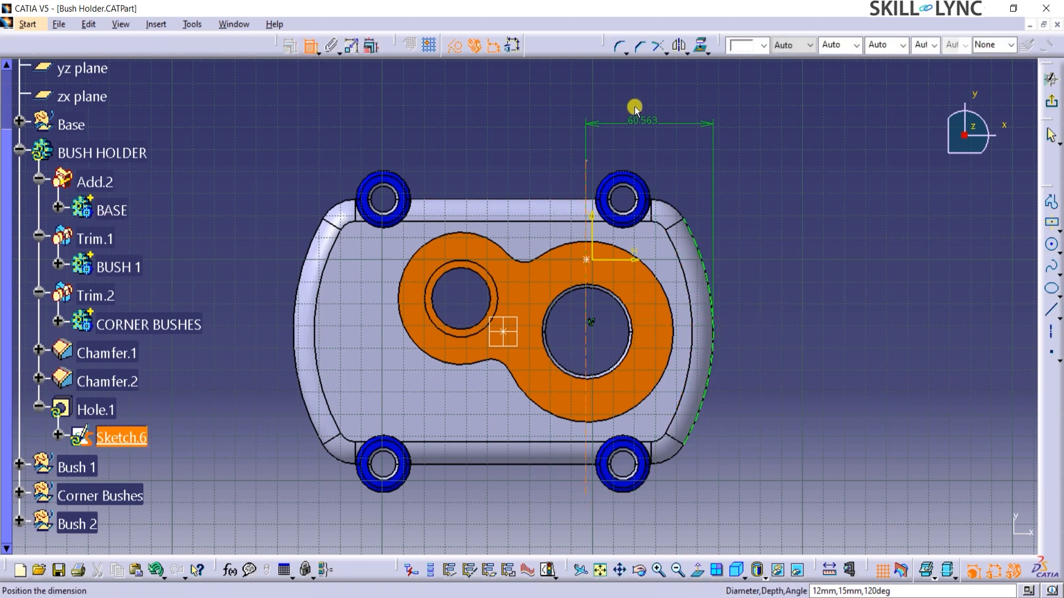
click(635, 104)
double_click(636, 104)
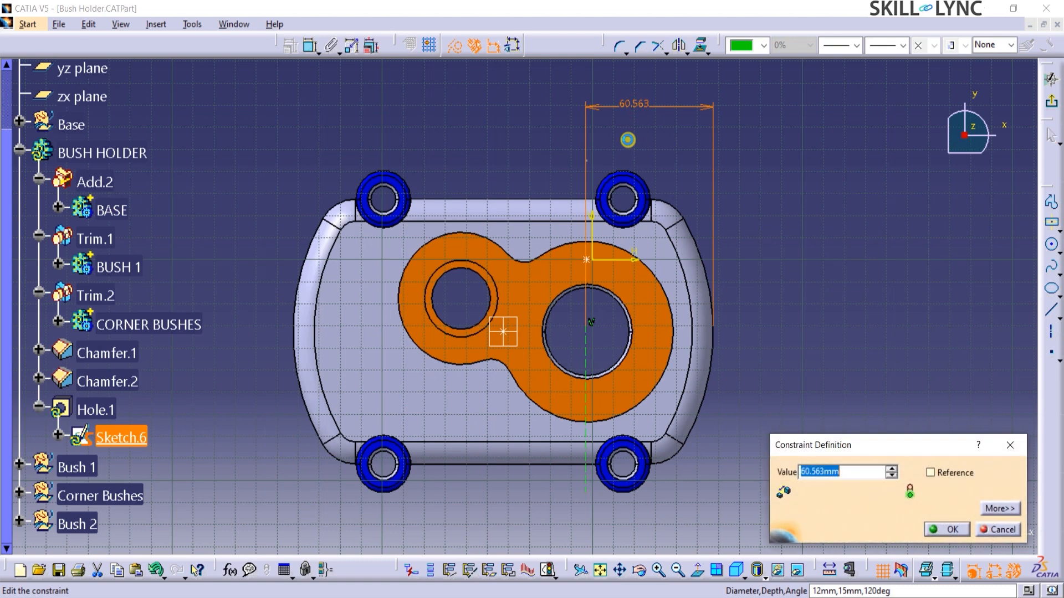
text(60mm)
key(Return)
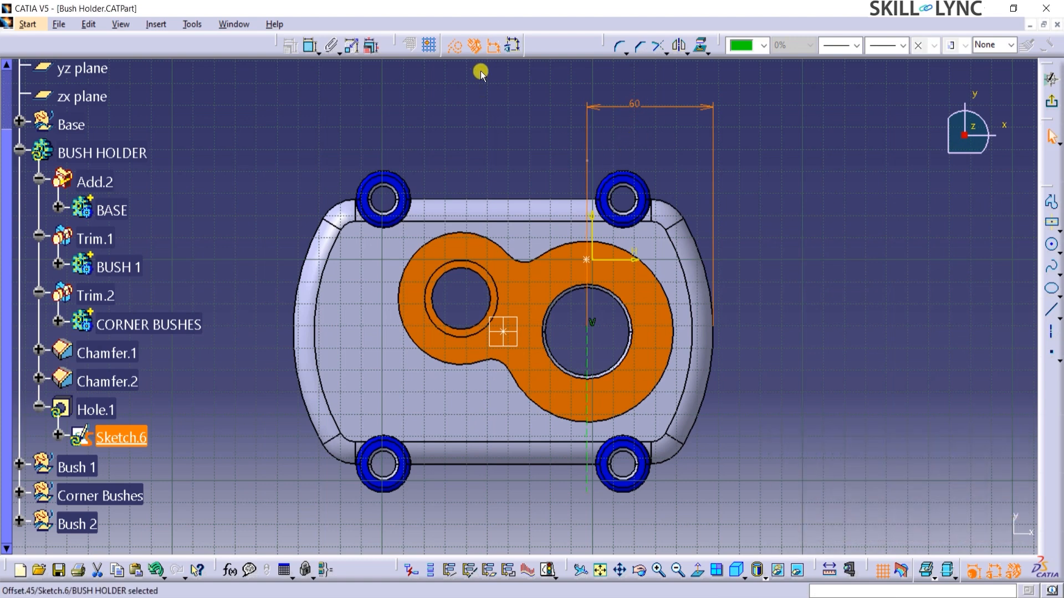
Step: Sketch a construction circle centred on the larger bush hole and set its diameter to 61 mm
click(1052, 244)
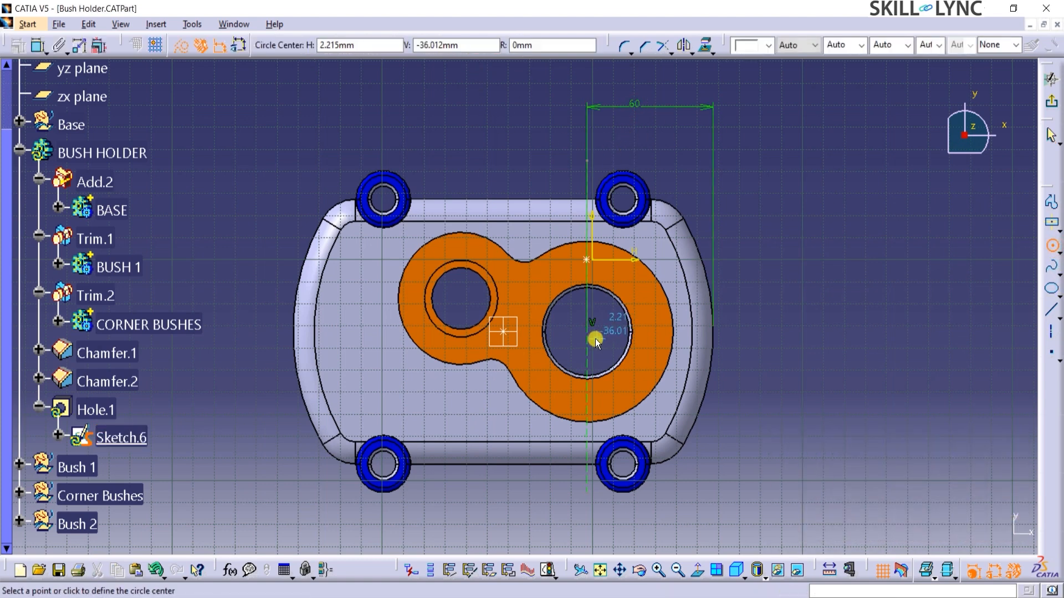
click(640, 377)
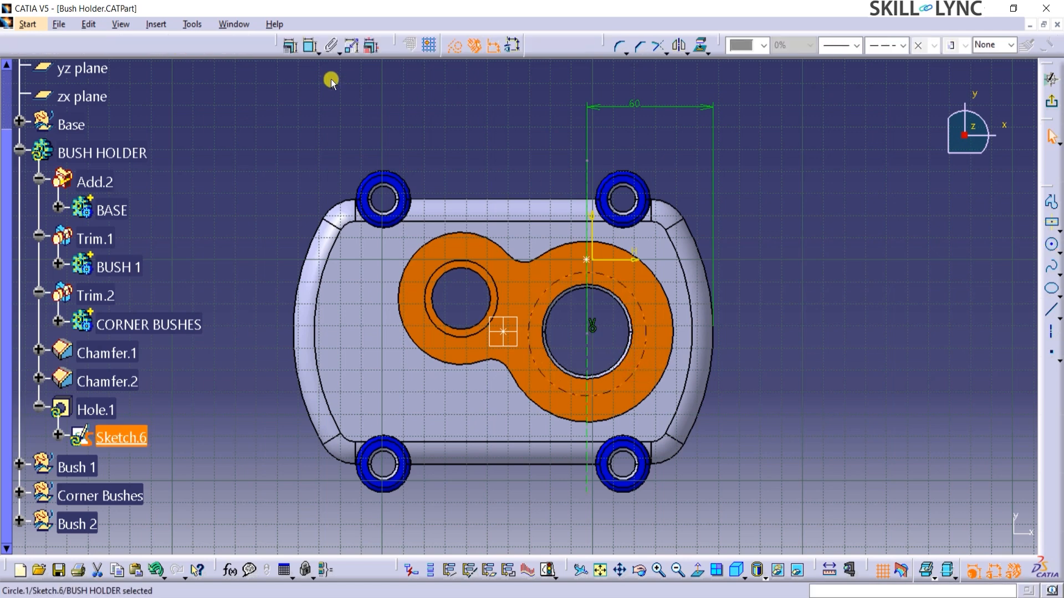
click(312, 46)
click(755, 263)
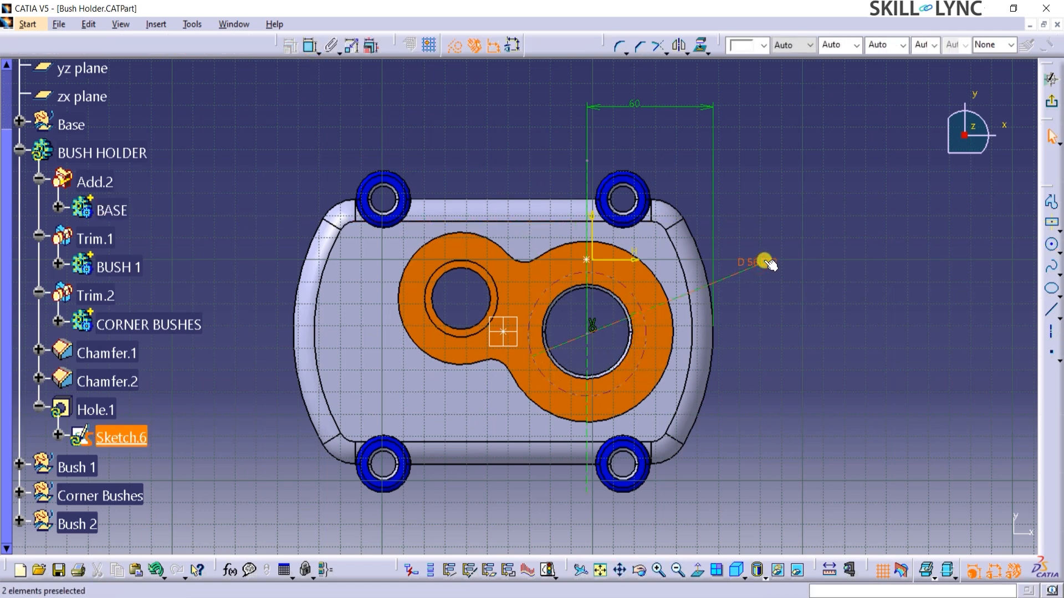
double_click(763, 260)
text(6)
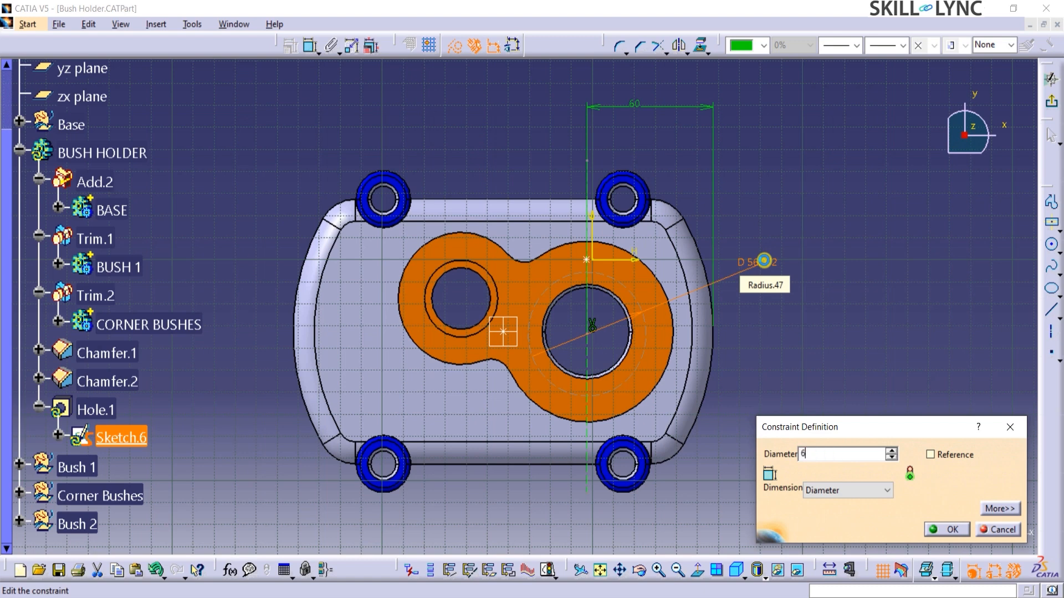
text(1)
key(Return)
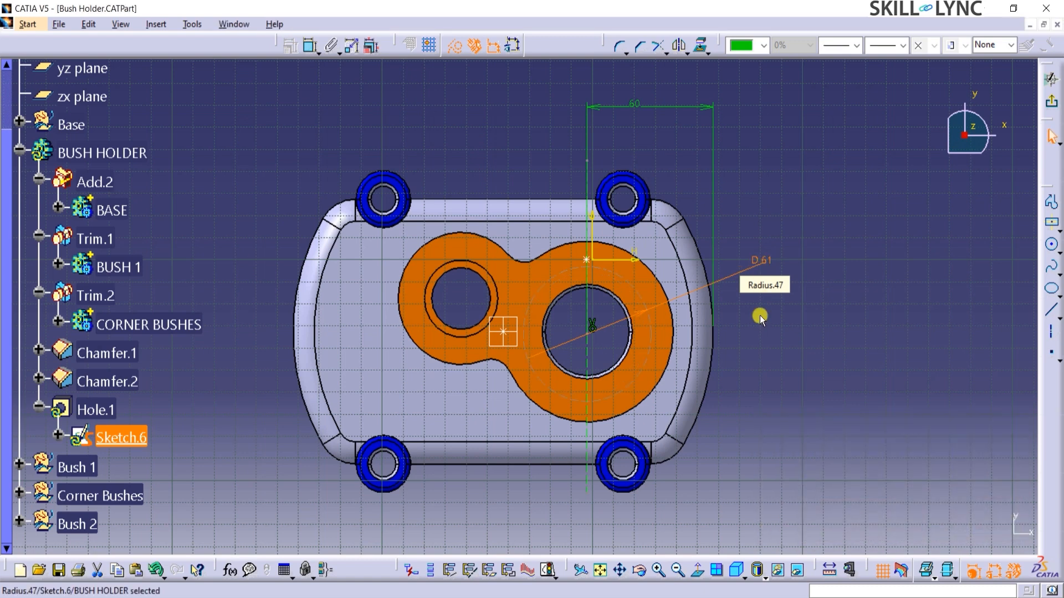
click(592, 334)
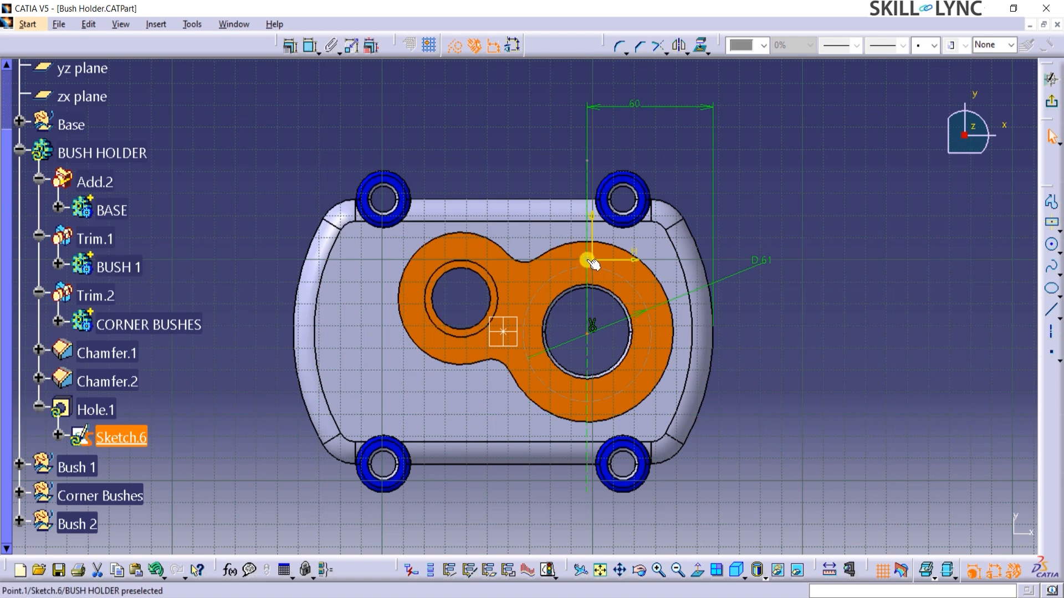
click(736, 214)
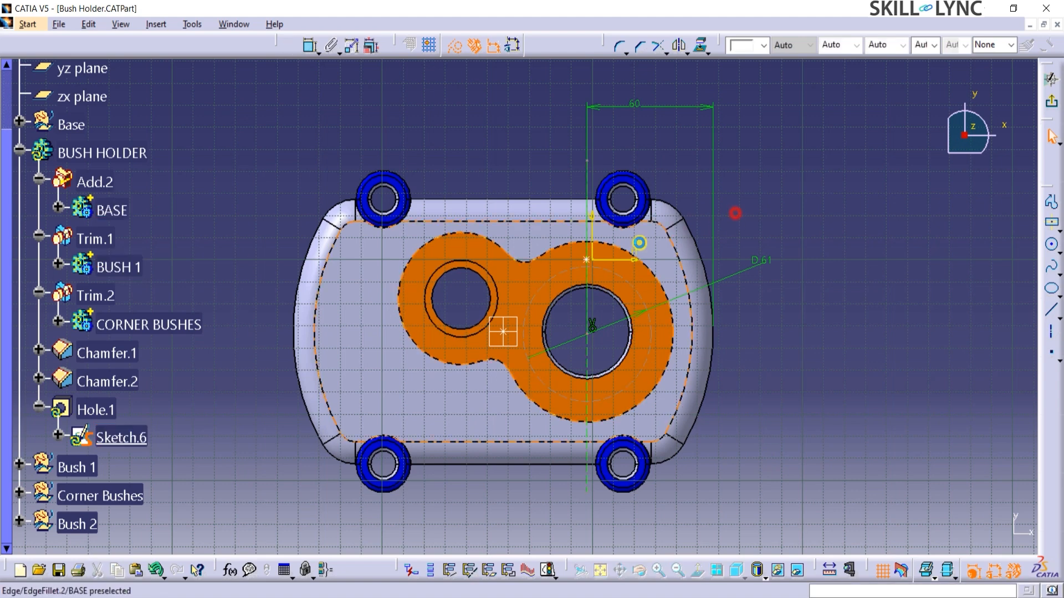
Step: Constrain the hole's point to be coincident with the 61 mm construction circle around the larger bush hole
click(585, 260)
ctrl+click(563, 275)
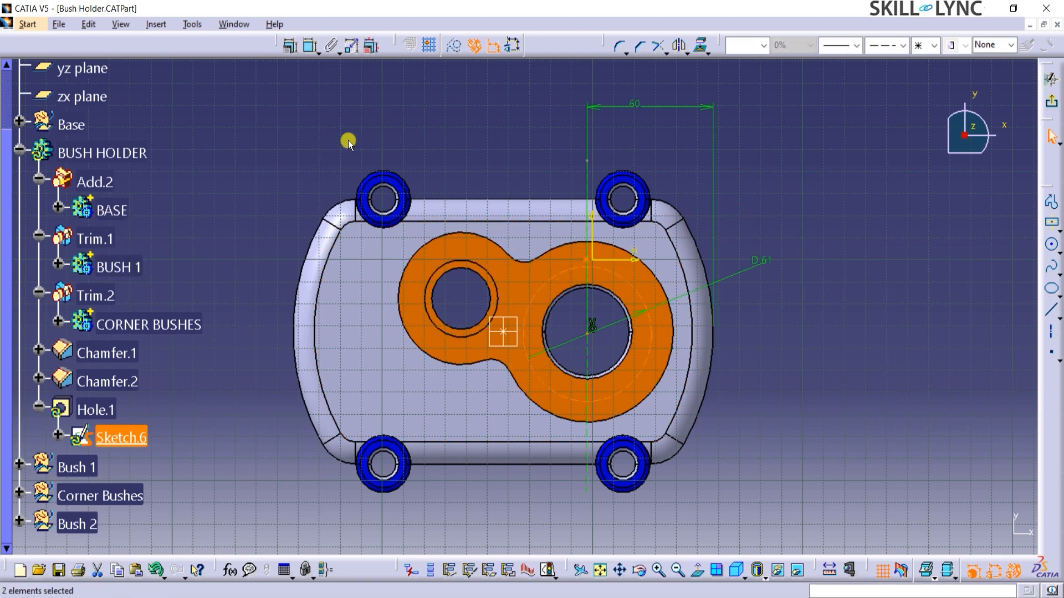
click(306, 47)
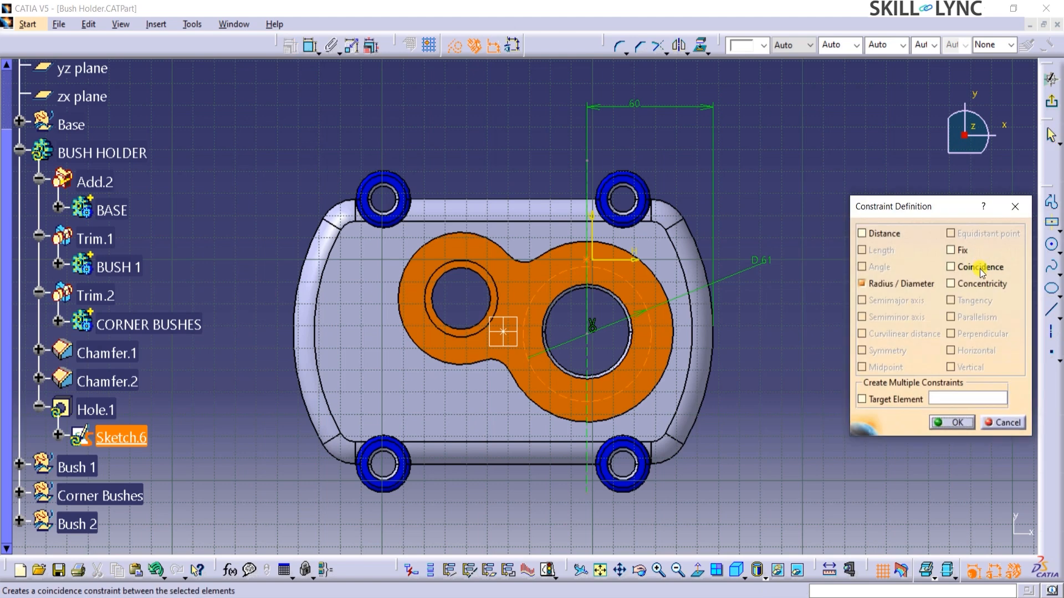
click(979, 267)
click(957, 422)
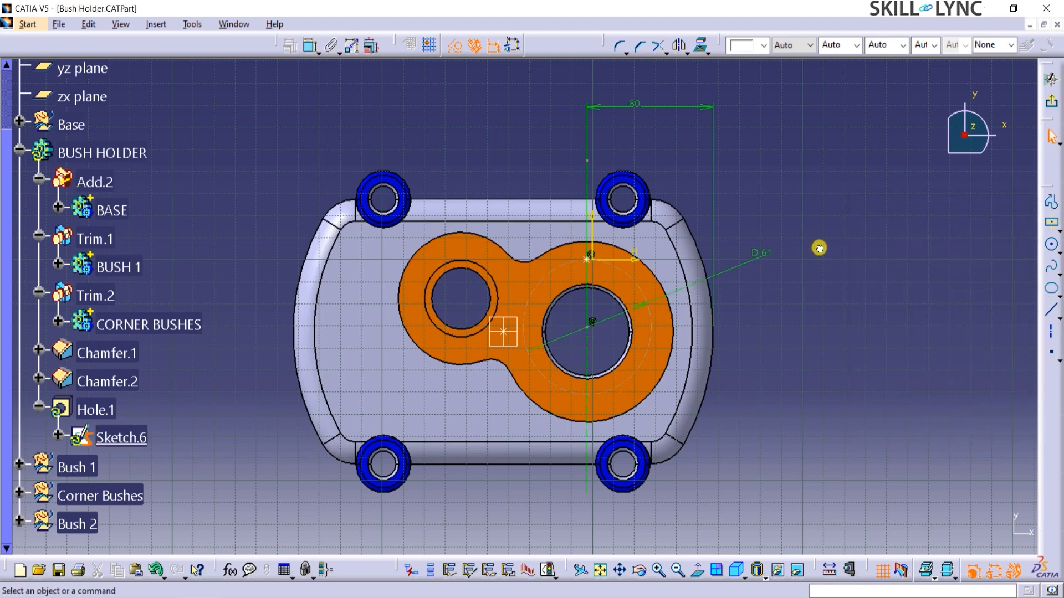
Step: Project the base's upper straight edge, dimension the construction circle's centre 60 mm from it, and exit the positioning sketch
click(702, 48)
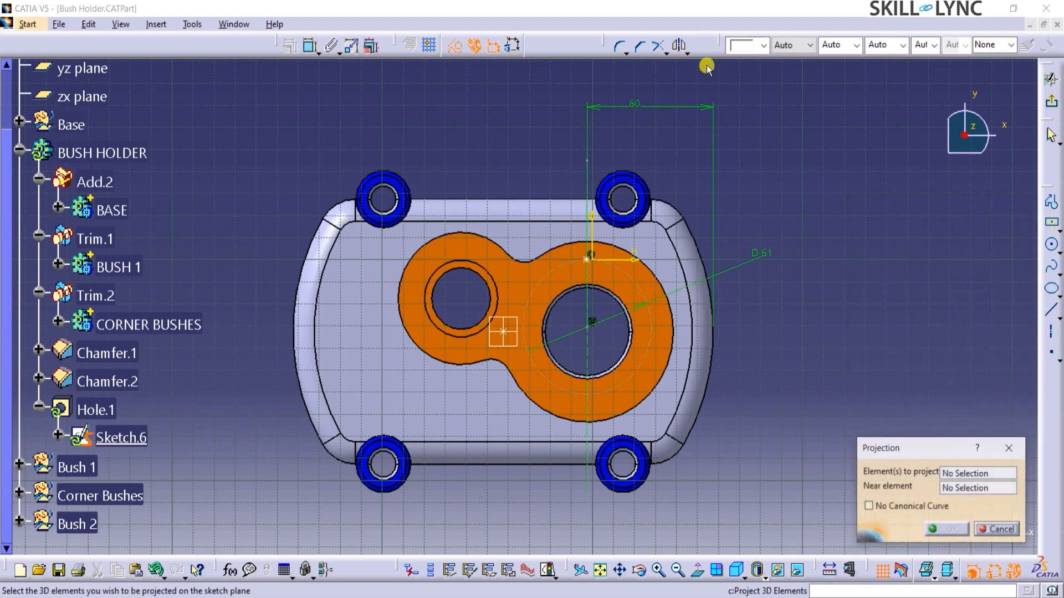
click(560, 199)
click(946, 530)
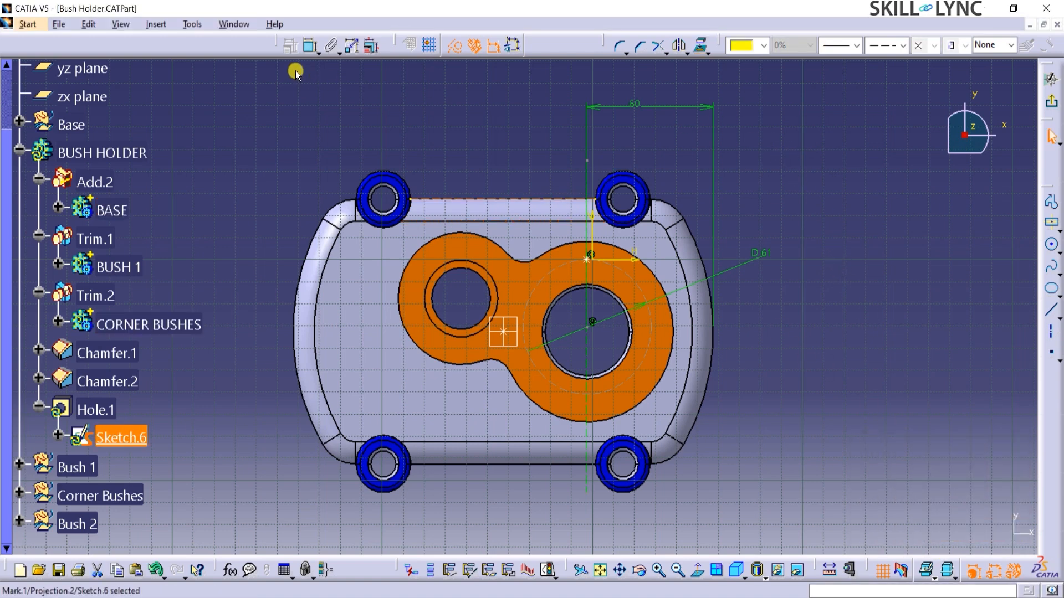
click(311, 46)
click(620, 321)
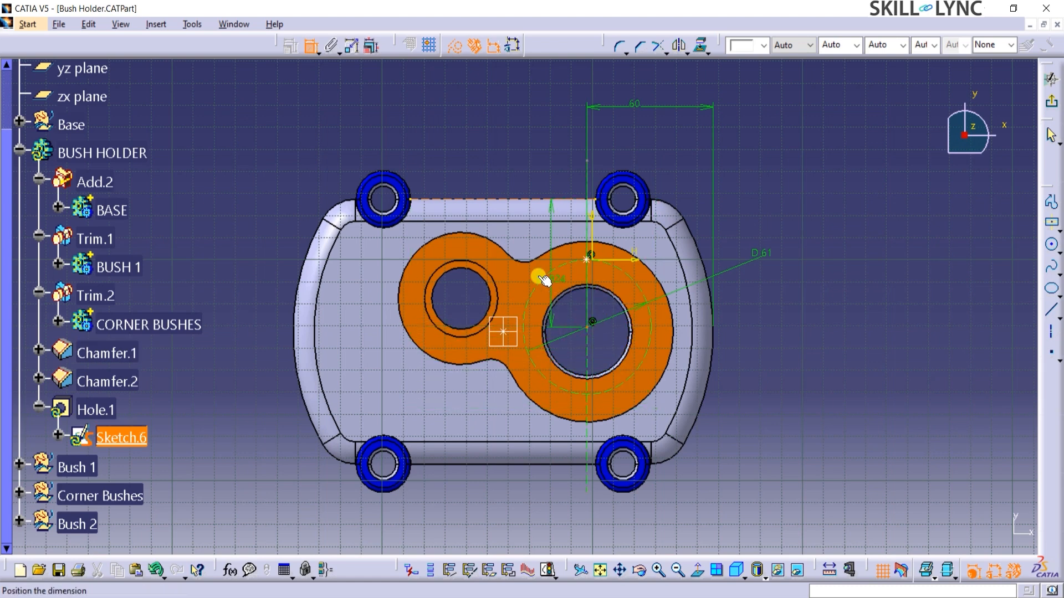
click(508, 169)
double_click(508, 169)
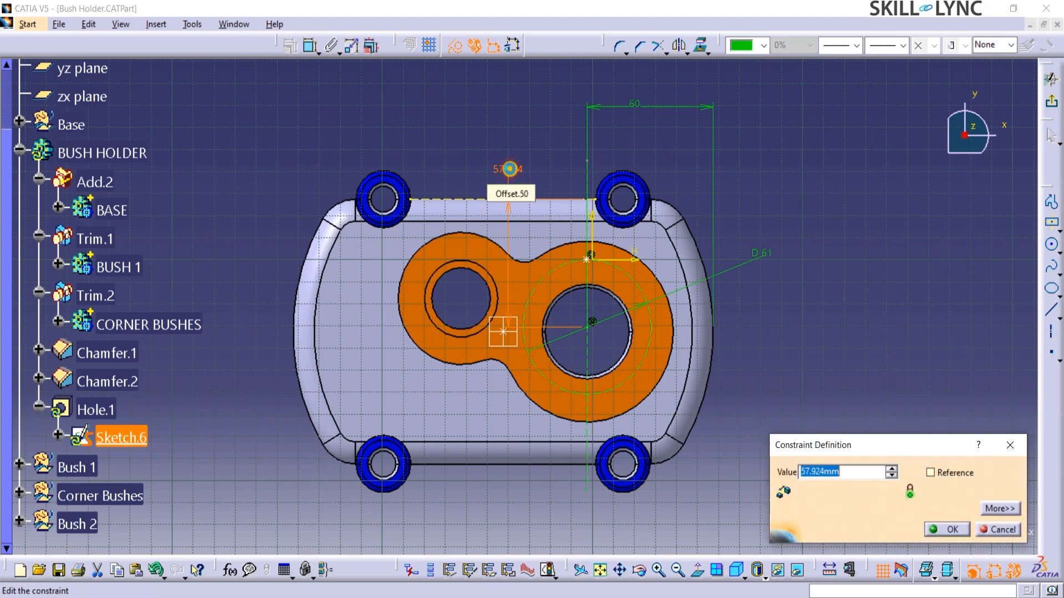
text(60)
key(Return)
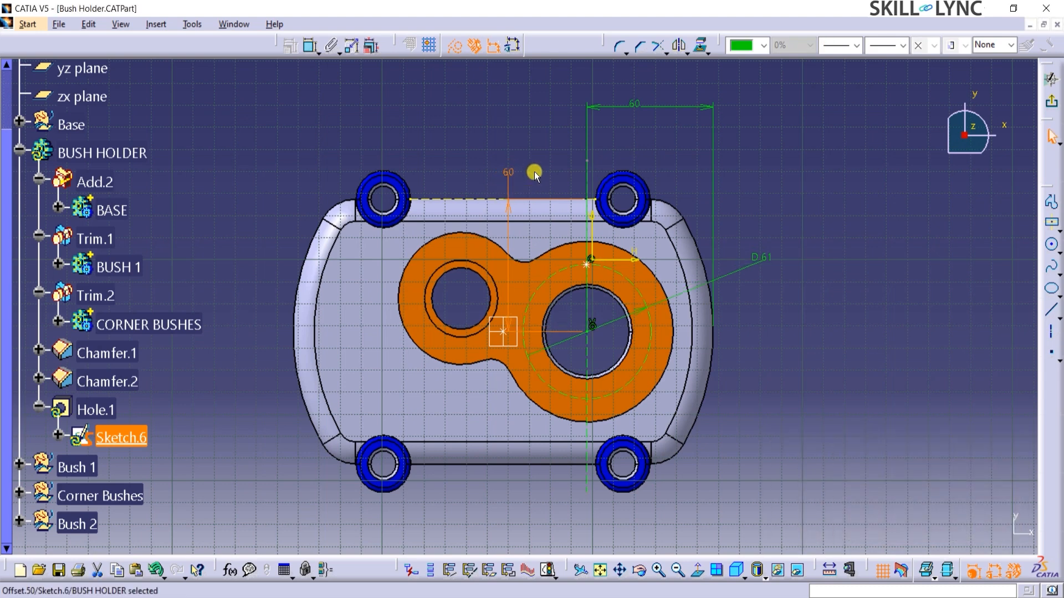
click(834, 328)
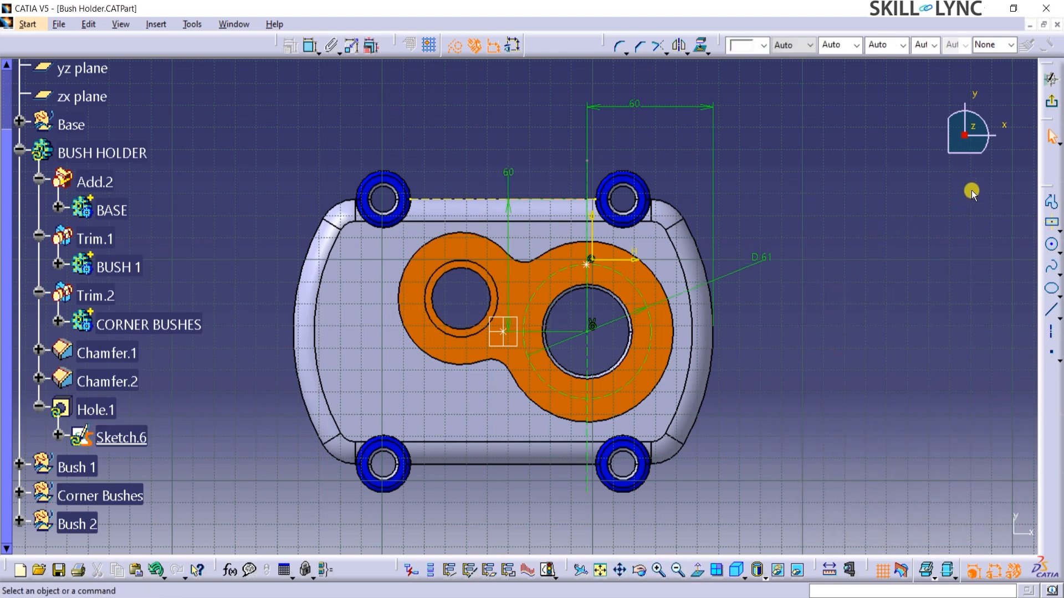
click(1039, 108)
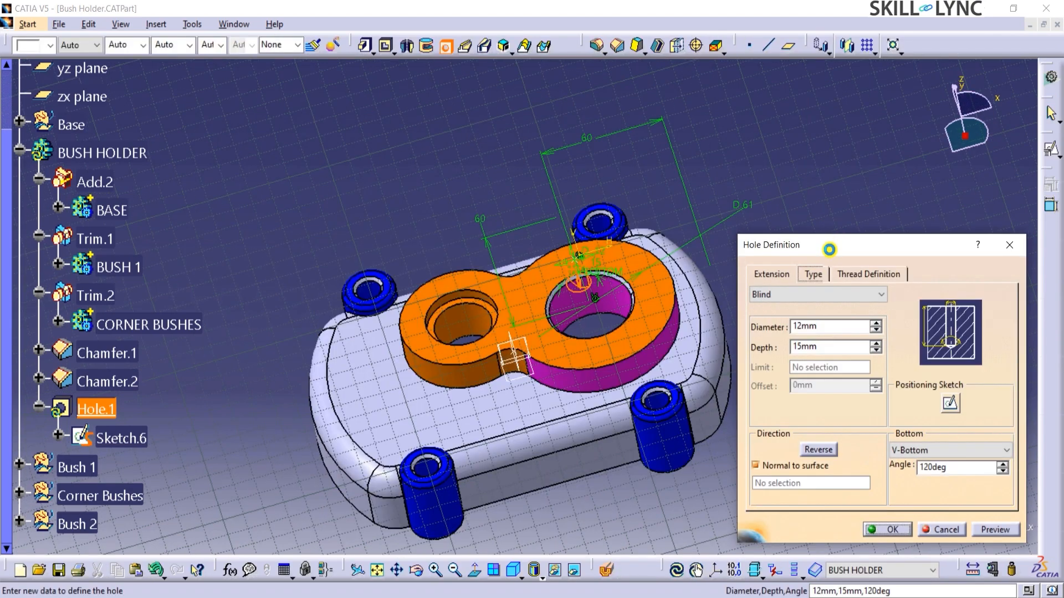
Step: Change the hole type from Simple to Counterbored and preview it on the main bush
click(812, 274)
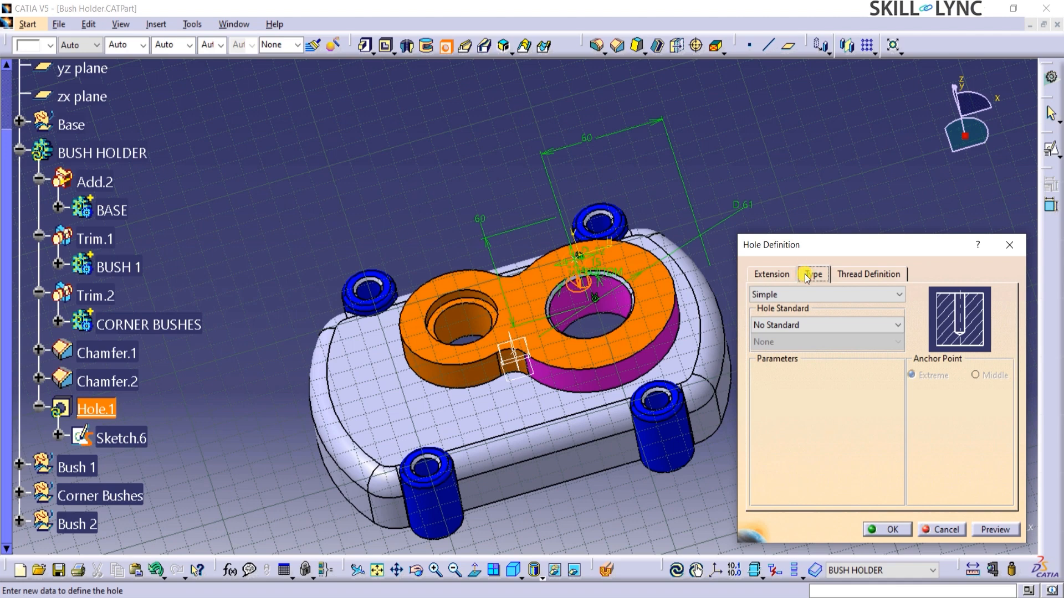
click(903, 295)
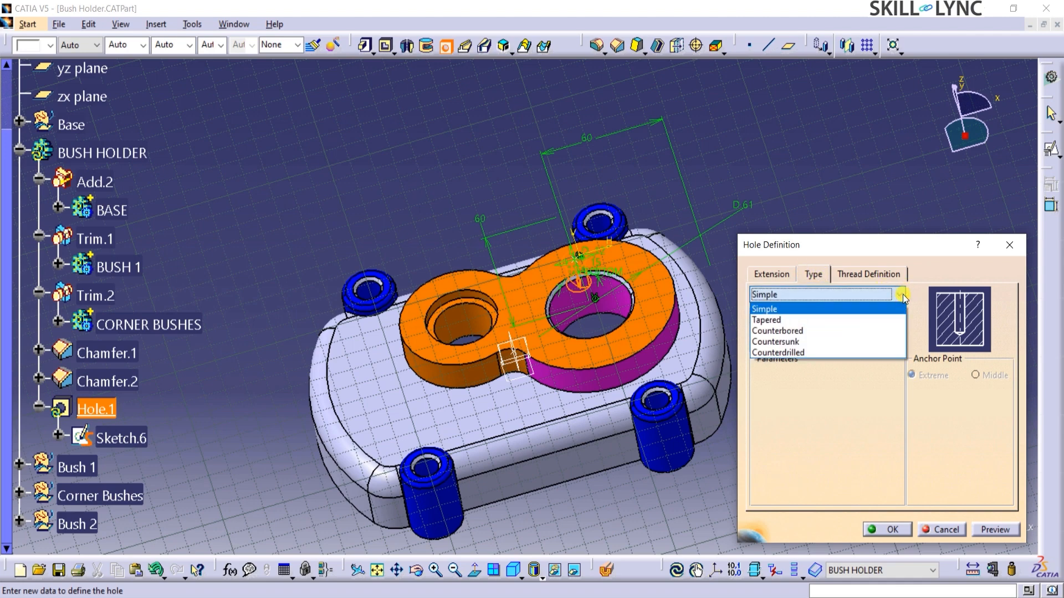
click(799, 330)
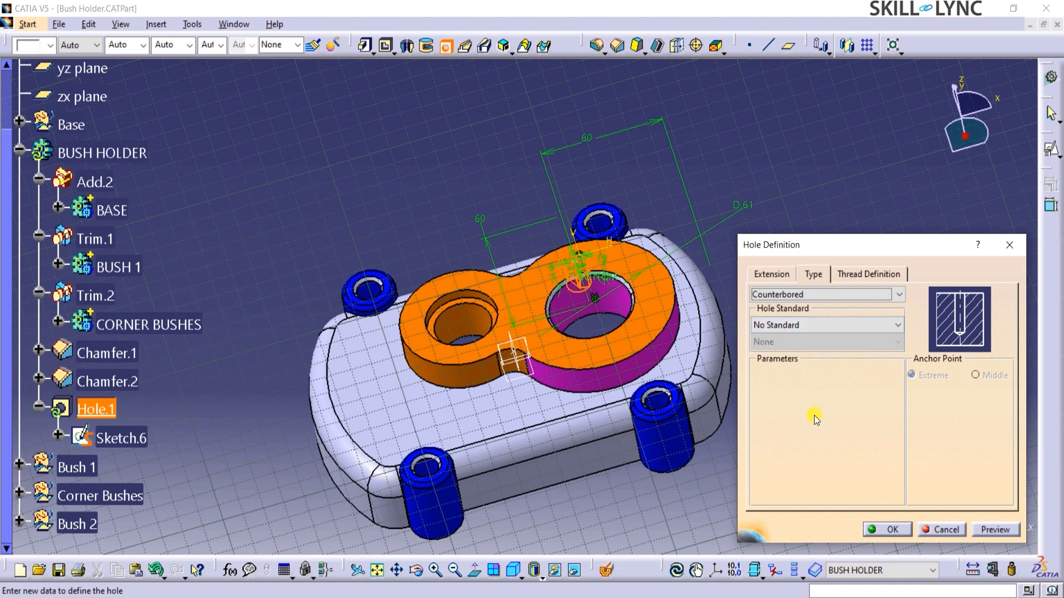
click(991, 529)
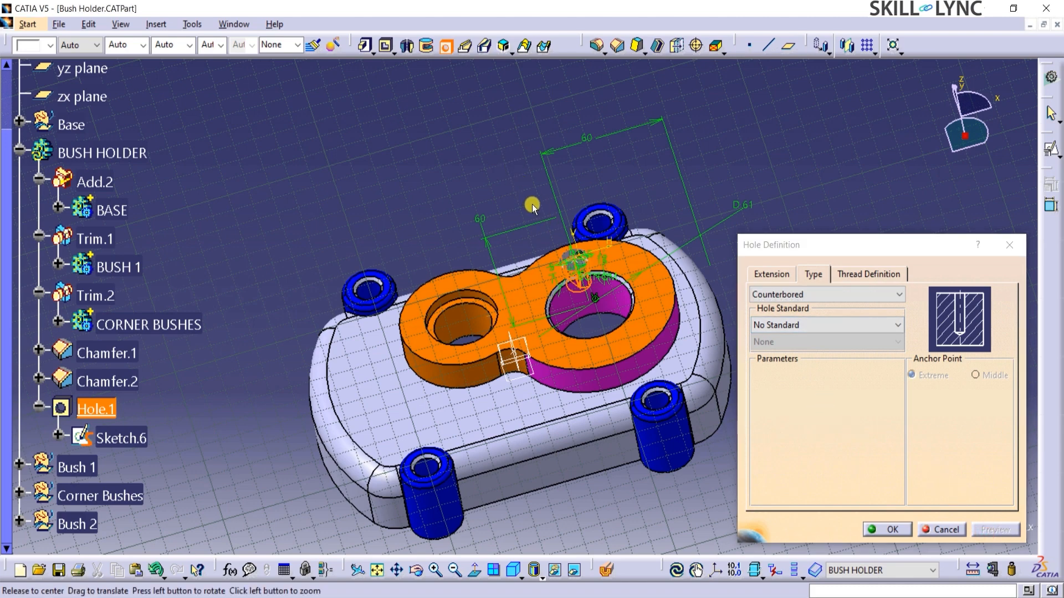
middle_drag(532, 204, 610, 202)
middle_drag(473, 82, 417, 142)
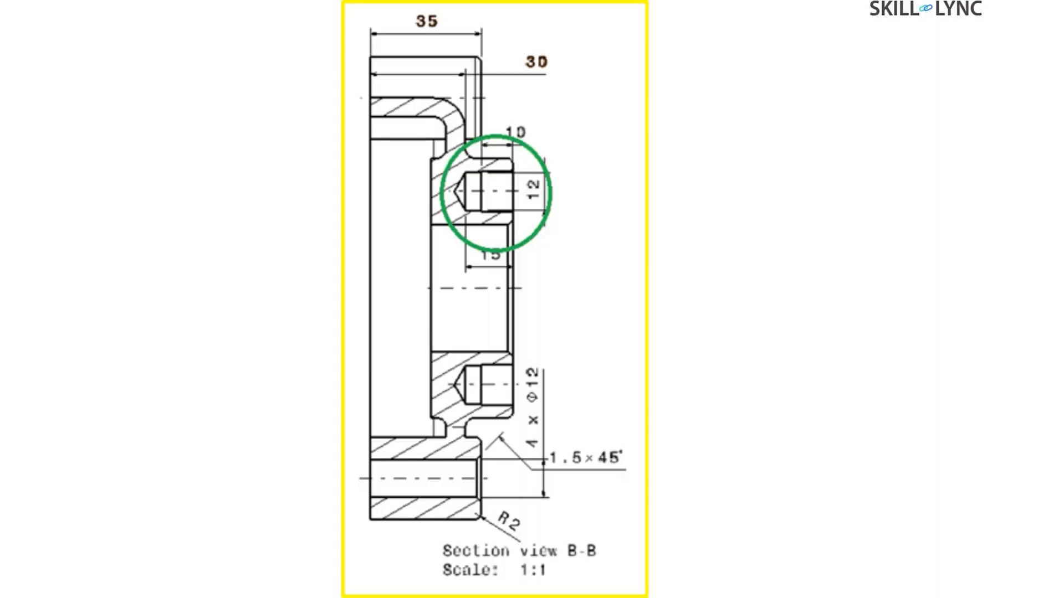
Step: Review the counterbored hole's thread and extension settings and accept the hole definition
click(814, 274)
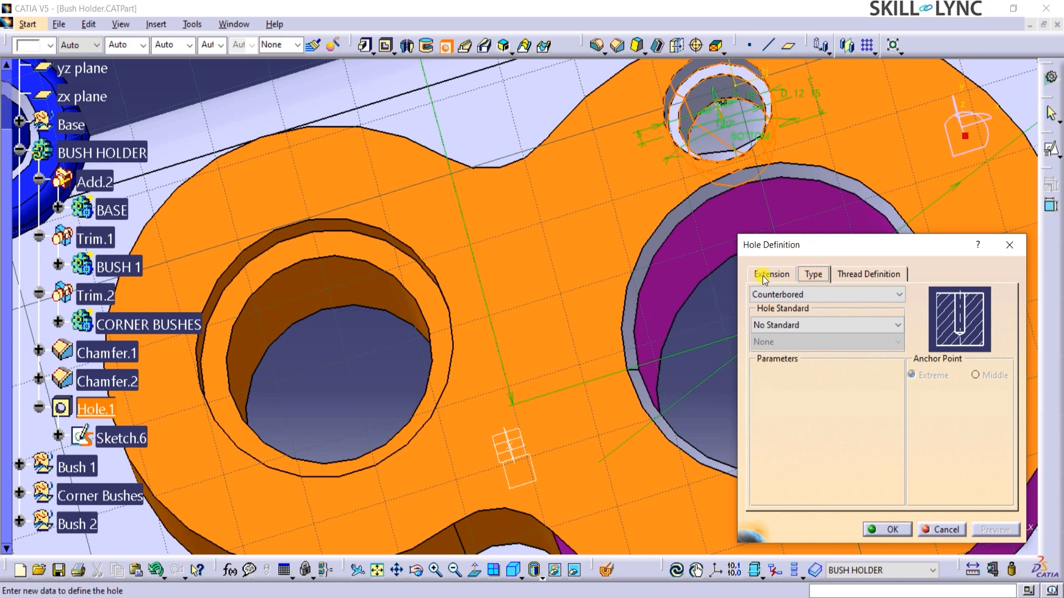
click(868, 274)
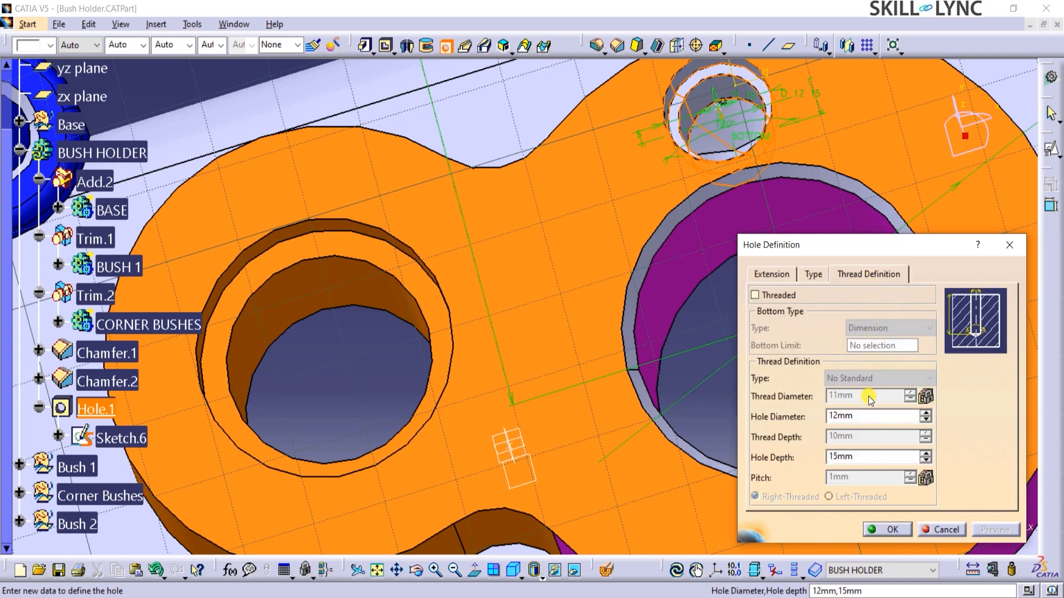
click(772, 273)
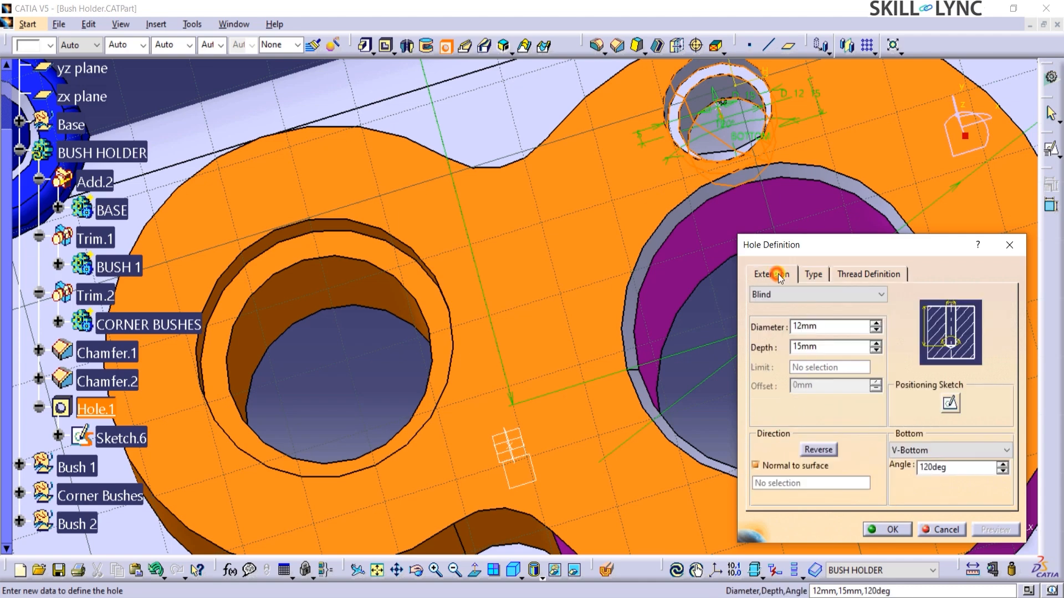
click(875, 530)
middle_drag(763, 291, 870, 287)
click(870, 287)
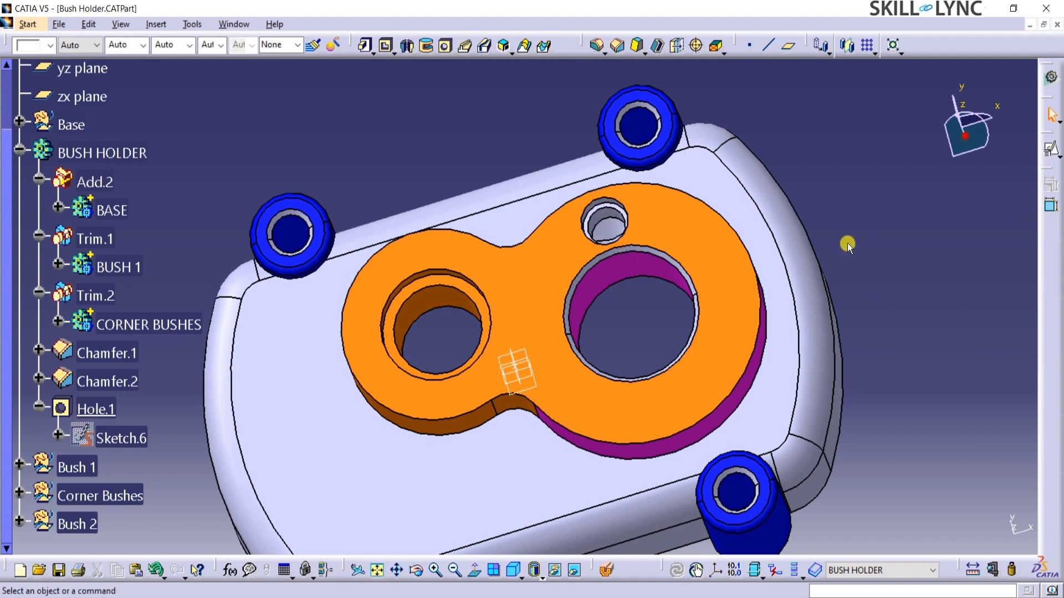
Step: Start a circular pattern with 6 instances and an angular spacing of 60 degrees
click(92, 412)
click(237, 242)
click(874, 53)
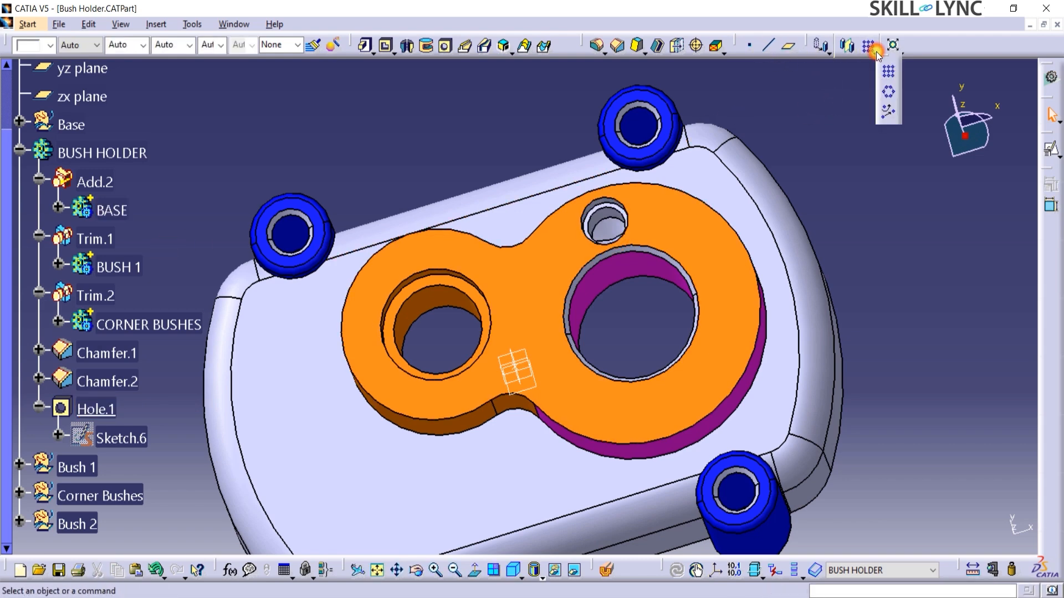
click(887, 91)
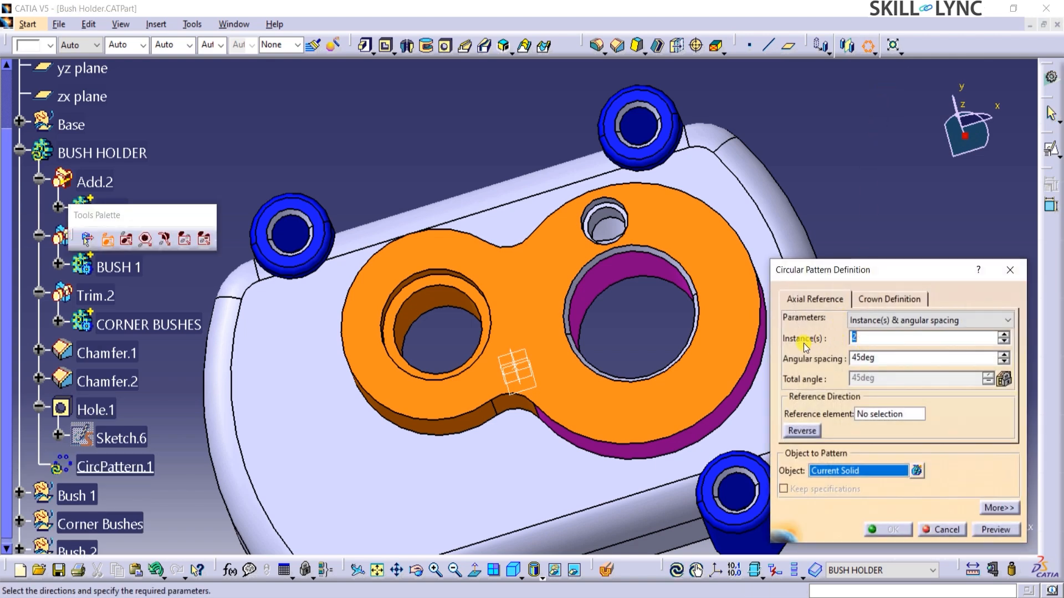
text(6)
key(Tab)
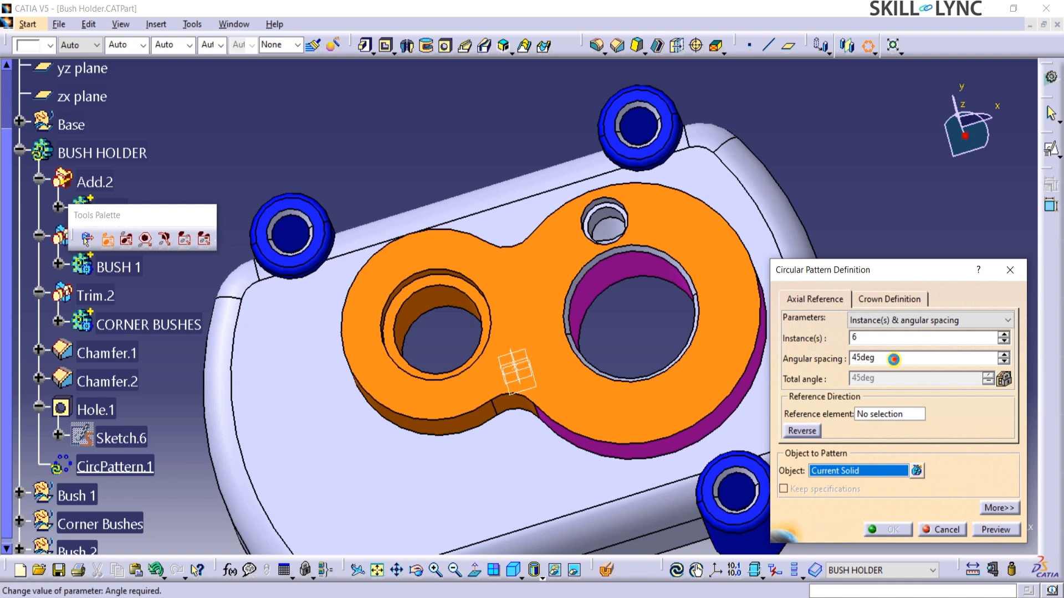
text(60)
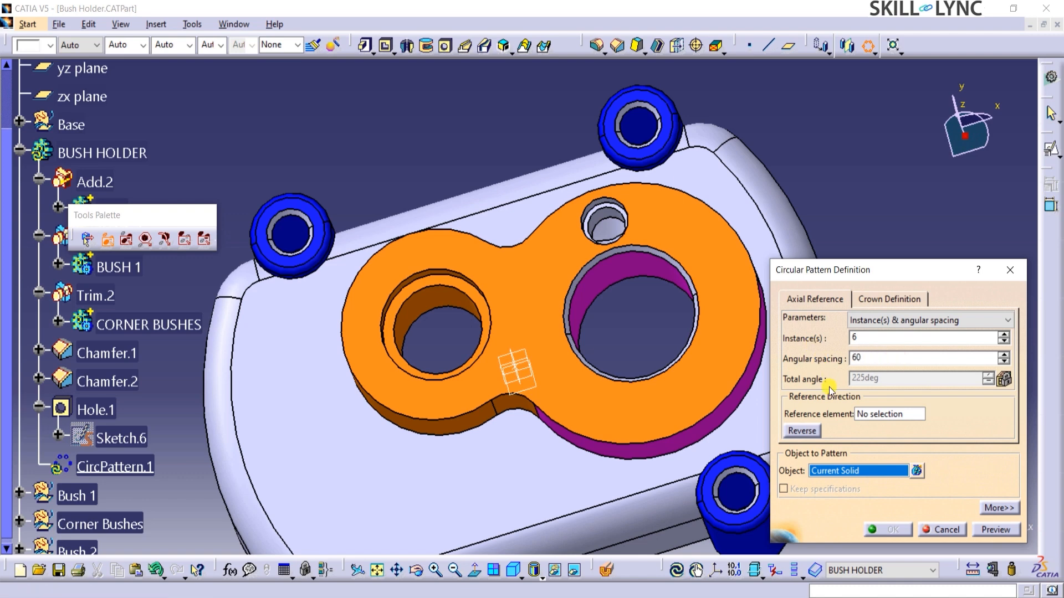
Step: Use the larger bush hole's inner face as the pattern's reference element and Hole.1 as its object, and create the pattern
click(872, 419)
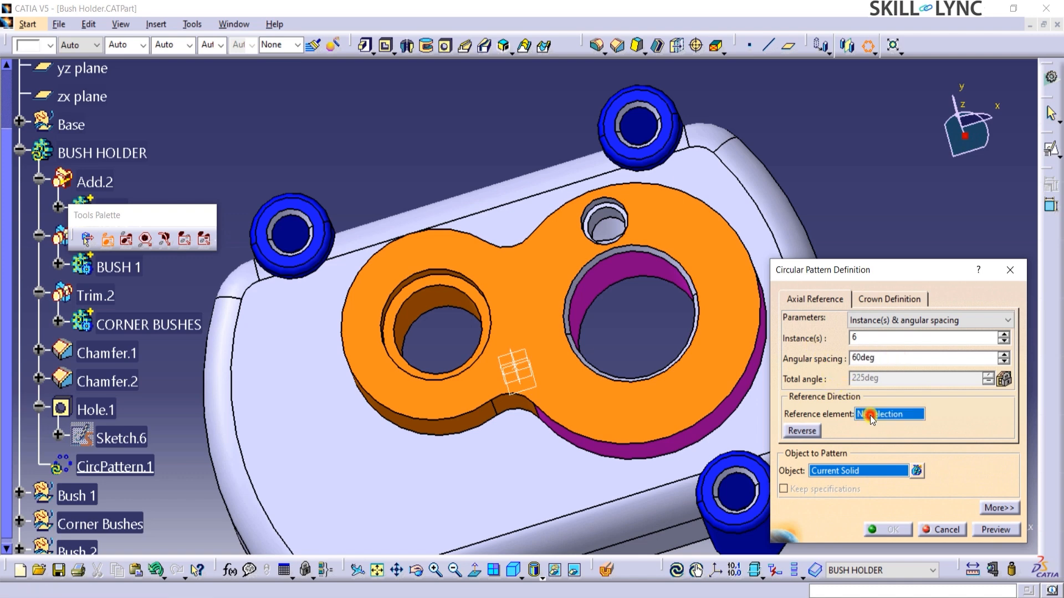
click(612, 274)
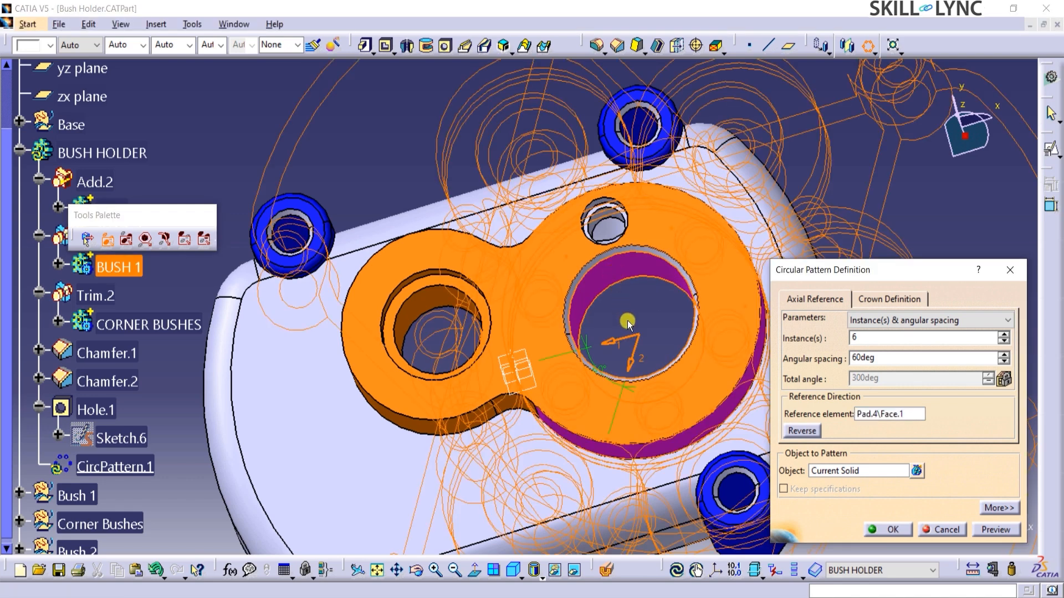
click(857, 472)
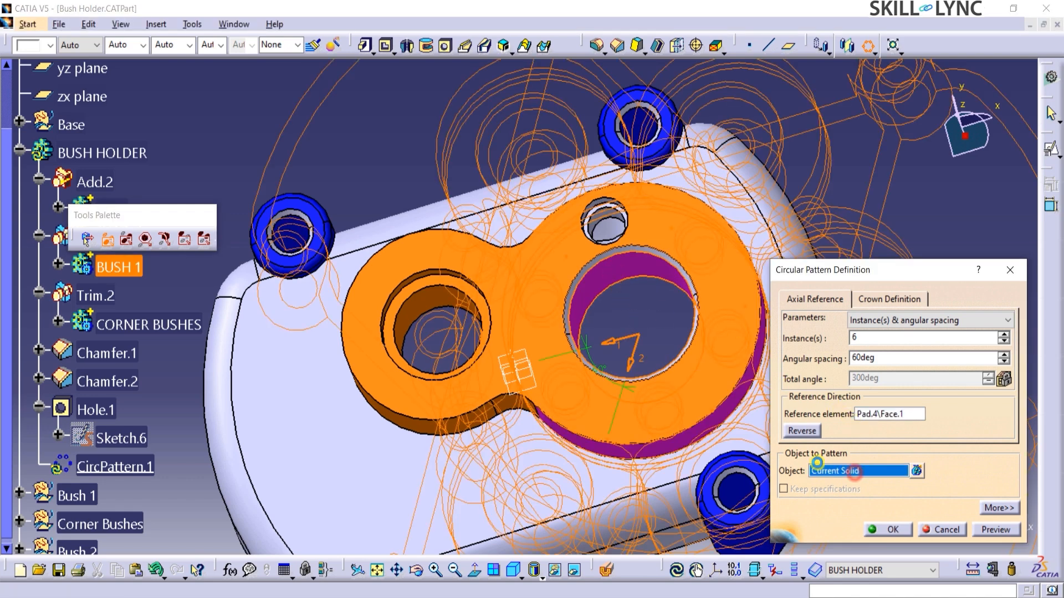
click(94, 411)
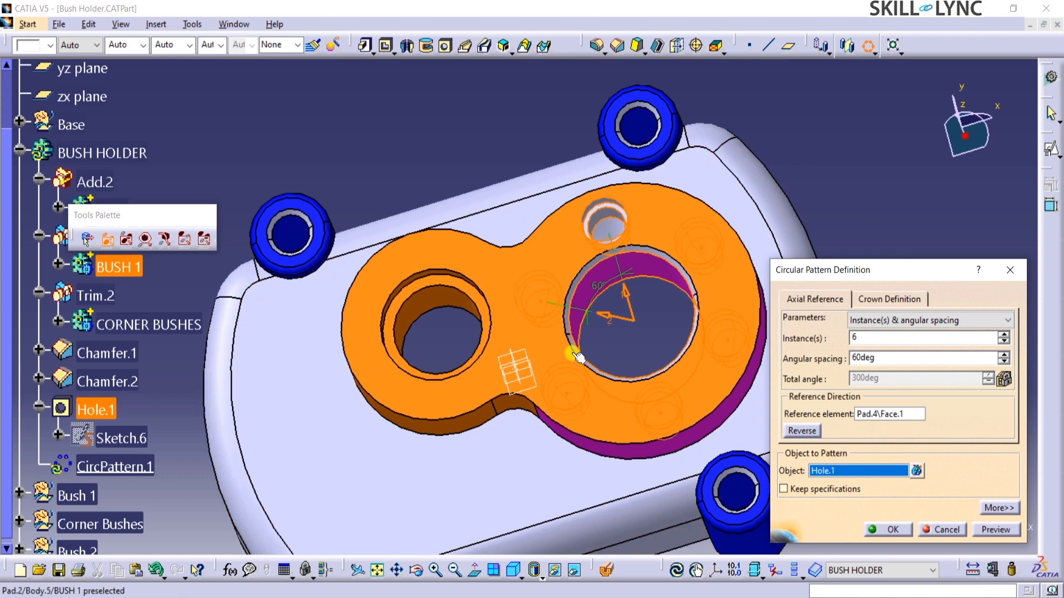
click(991, 528)
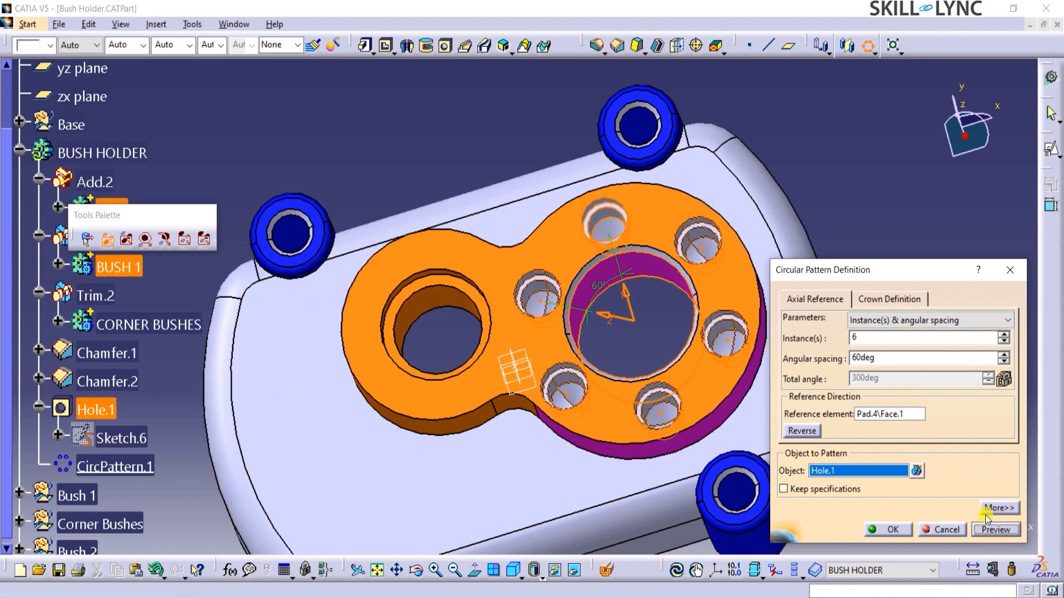
click(886, 531)
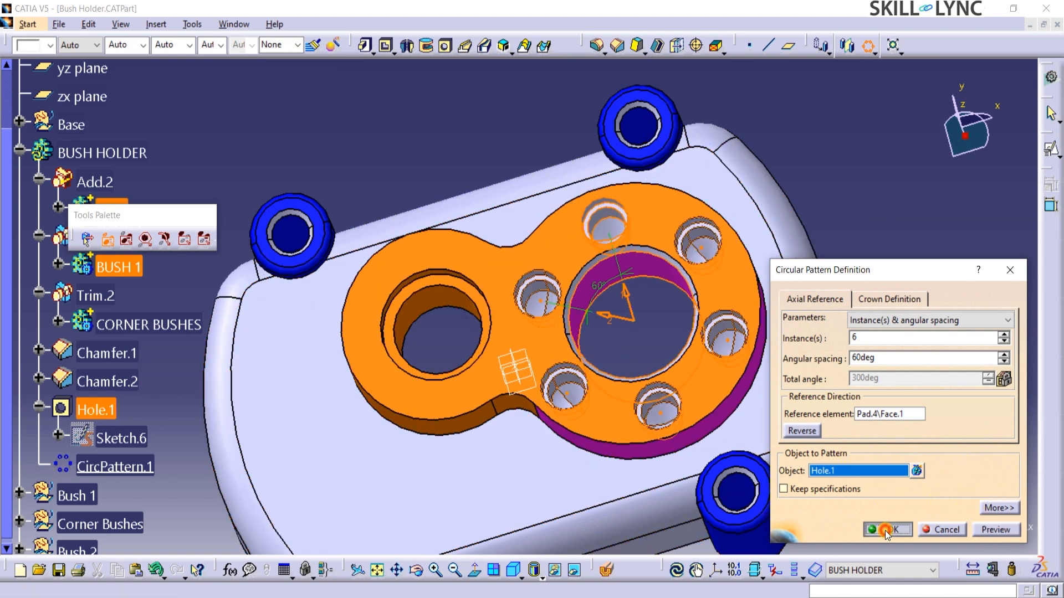
Step: Apply a 2 mm edge fillet around the outer top edge of the main bush
middle_drag(831, 300, 463, 468)
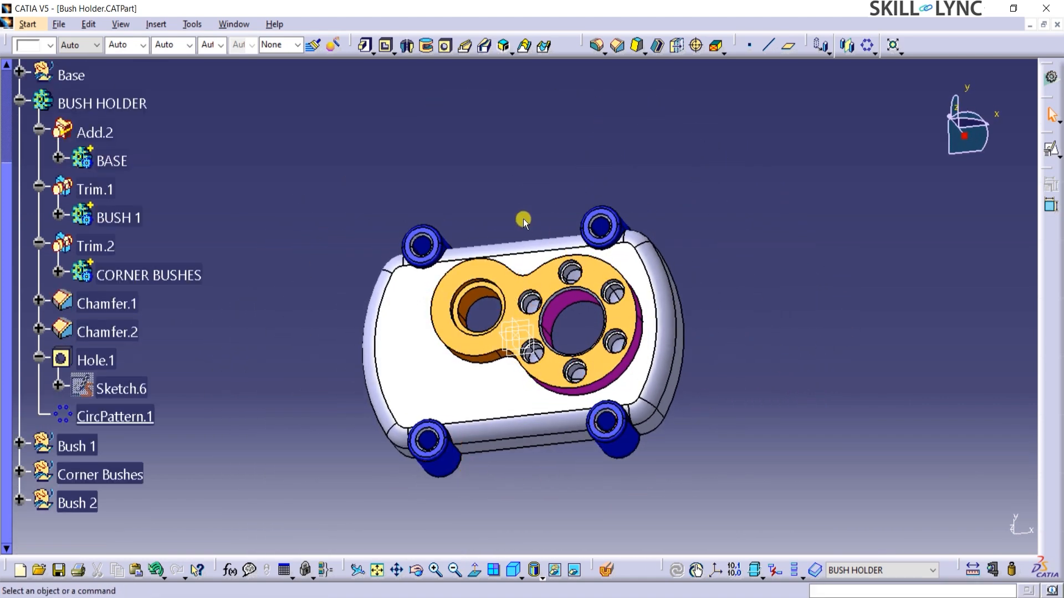
middle_drag(517, 506, 488, 390)
click(473, 372)
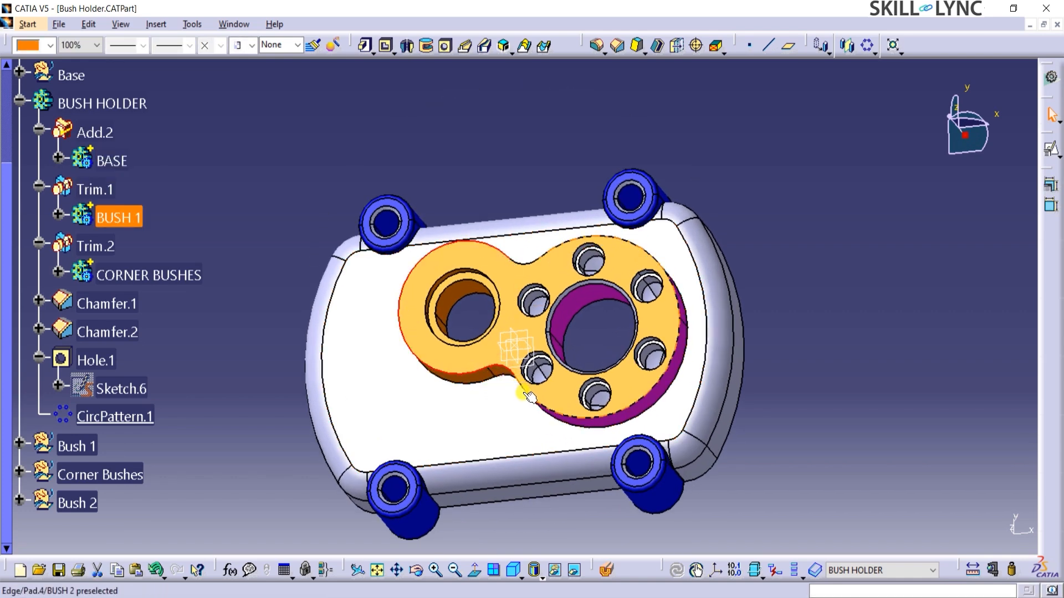
click(597, 45)
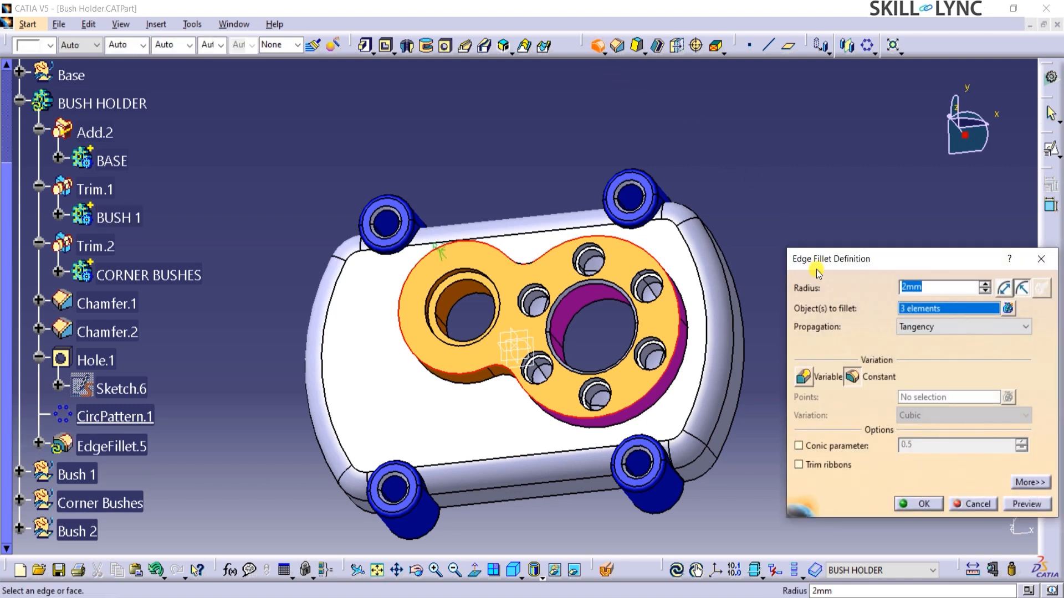
click(1026, 504)
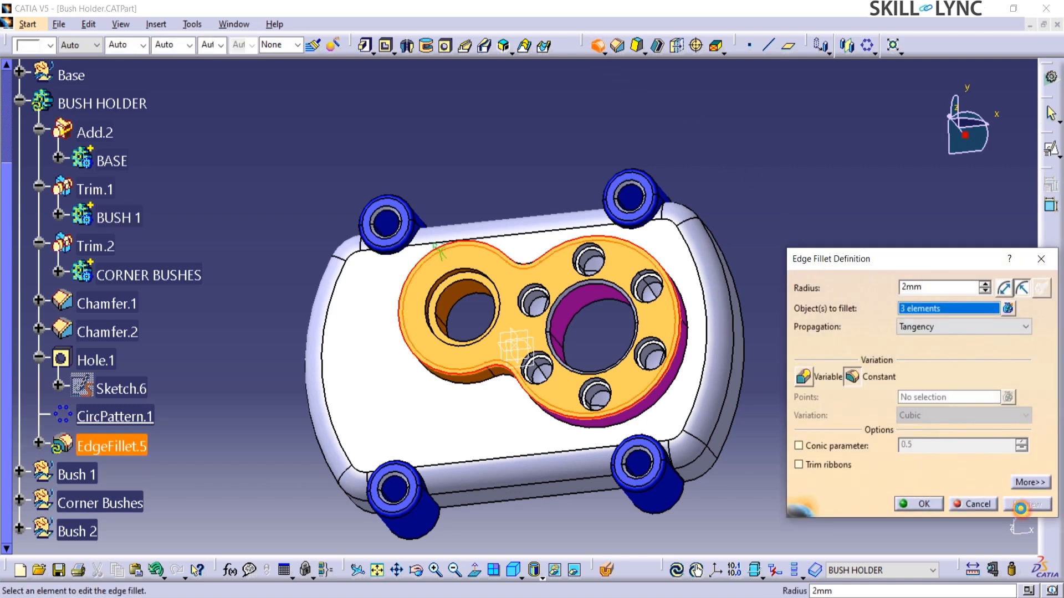
click(914, 504)
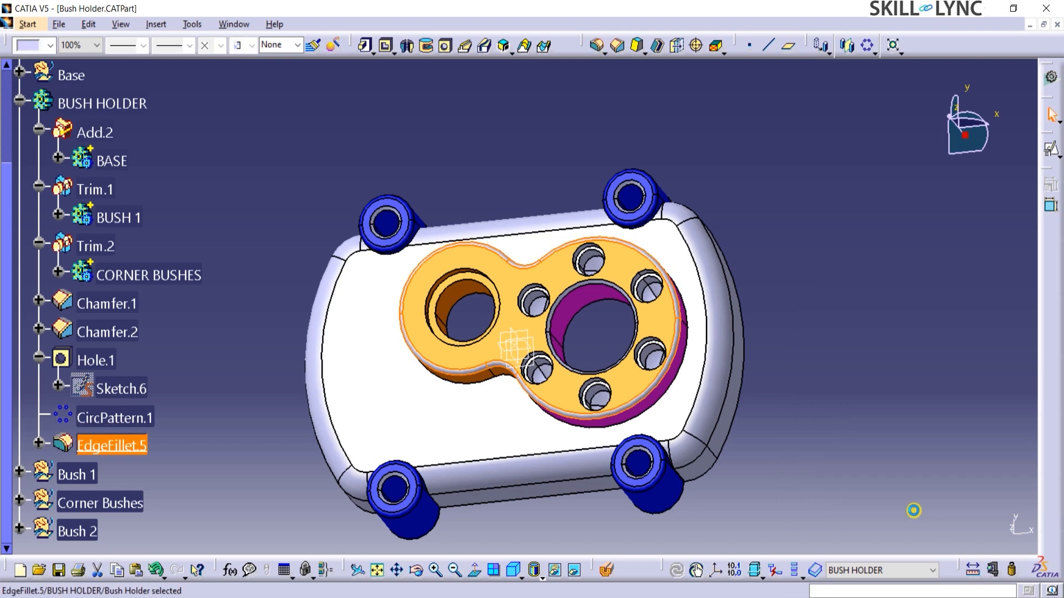
Step: Apply a 3 mm edge fillet with tangency propagation along the edges where the main bush meets the base
click(472, 390)
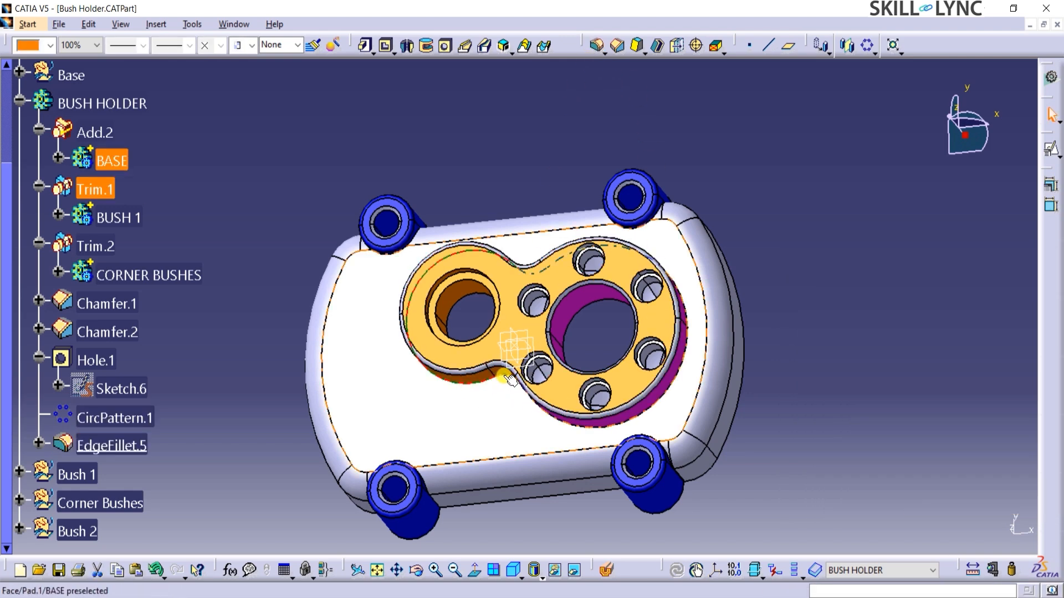
click(566, 422)
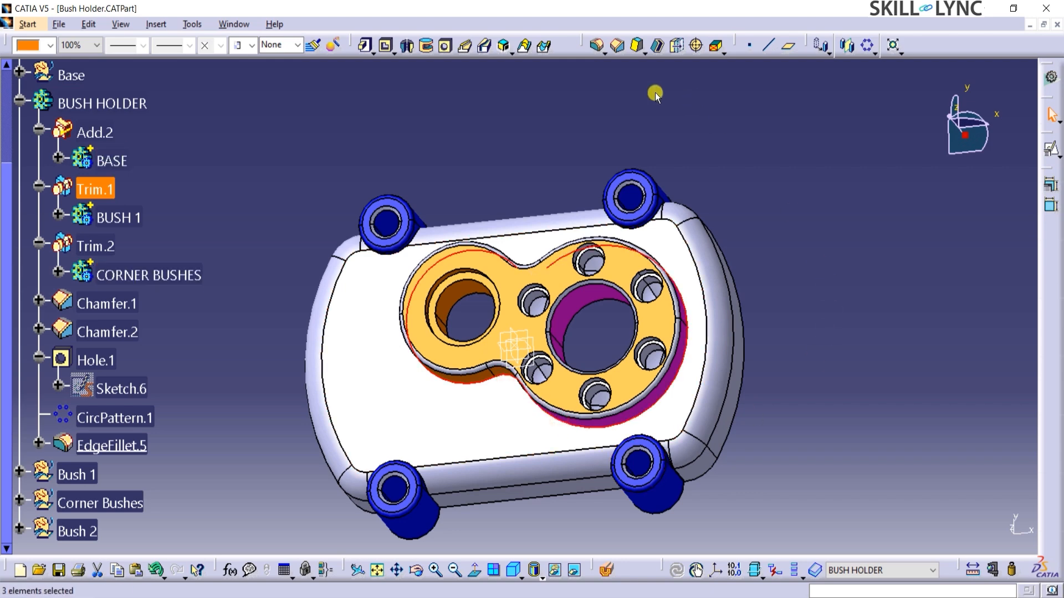
middle_drag(553, 173, 533, 250)
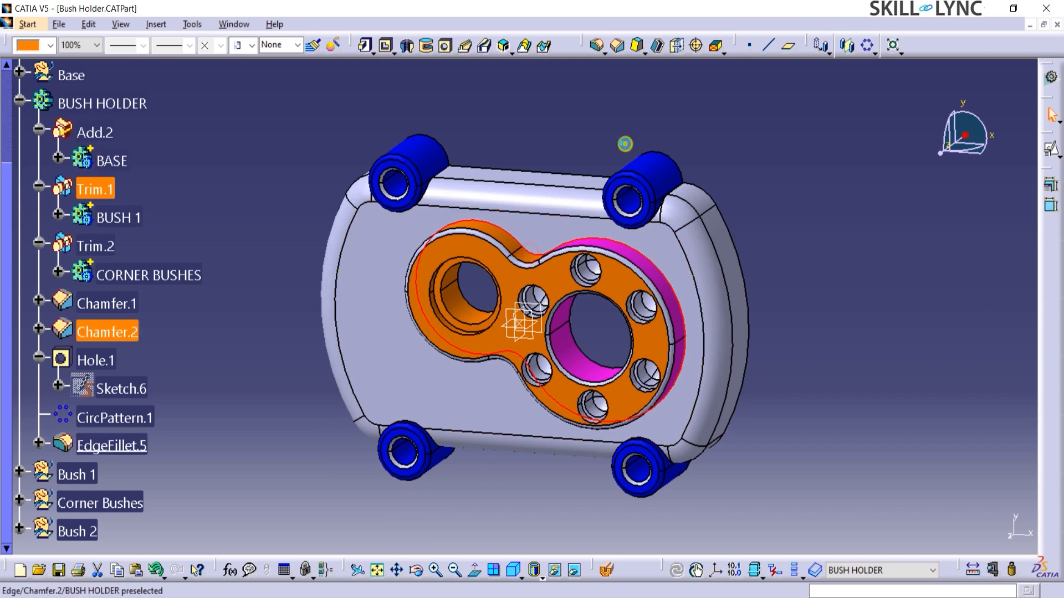
click(597, 45)
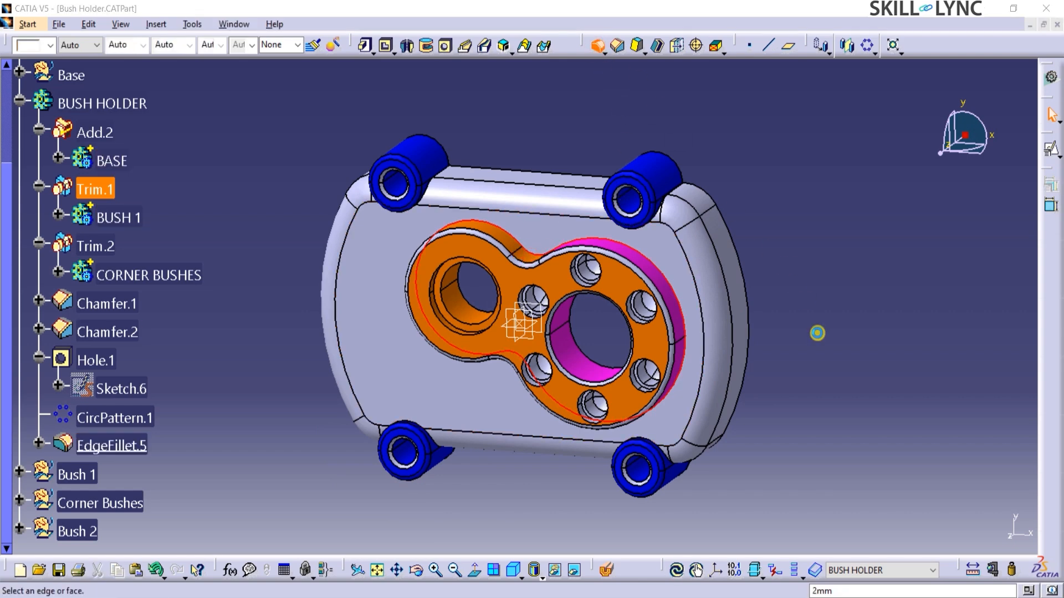
text(3)
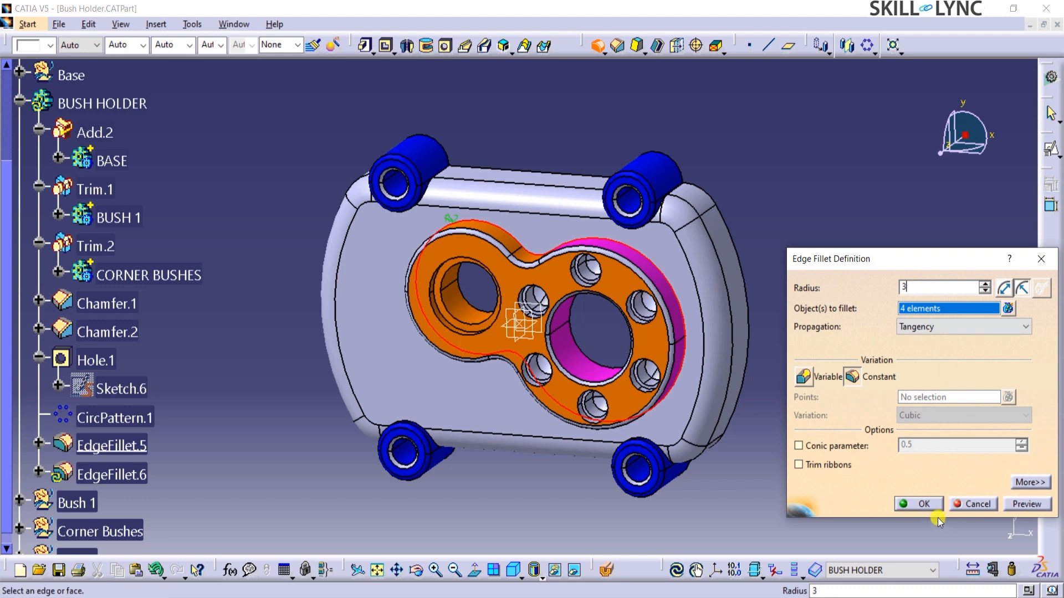
click(918, 503)
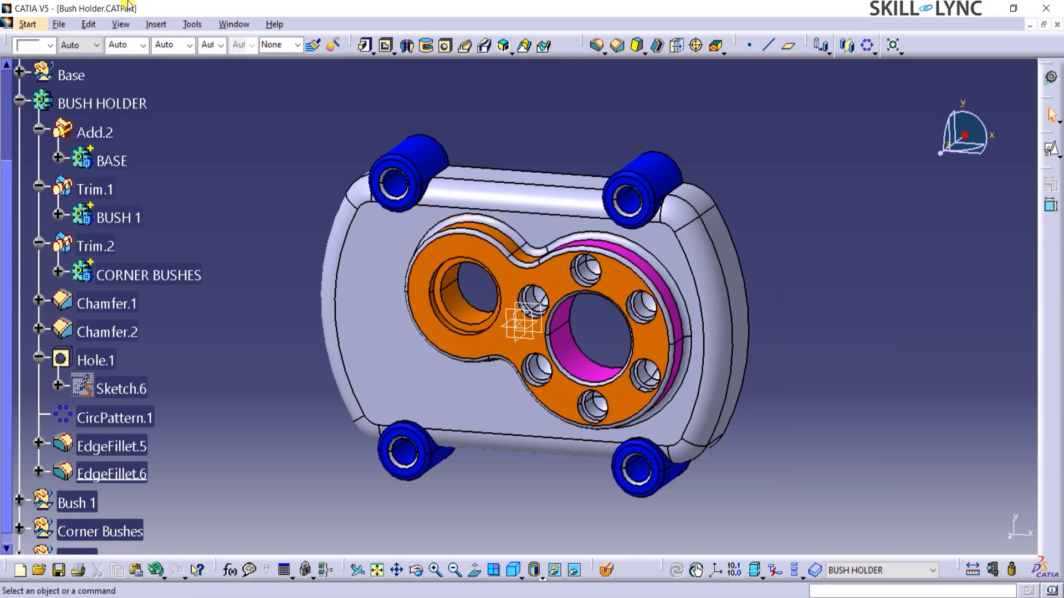
Step: Insert a geometrical set named Constructions with Bush Holder as its father
click(156, 24)
click(165, 77)
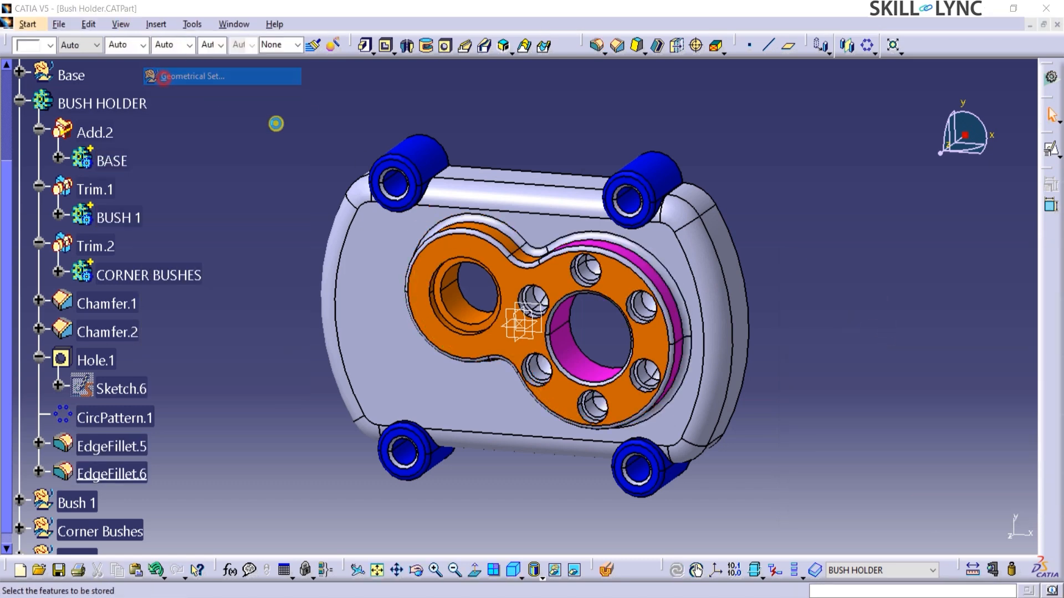
text(Constructions)
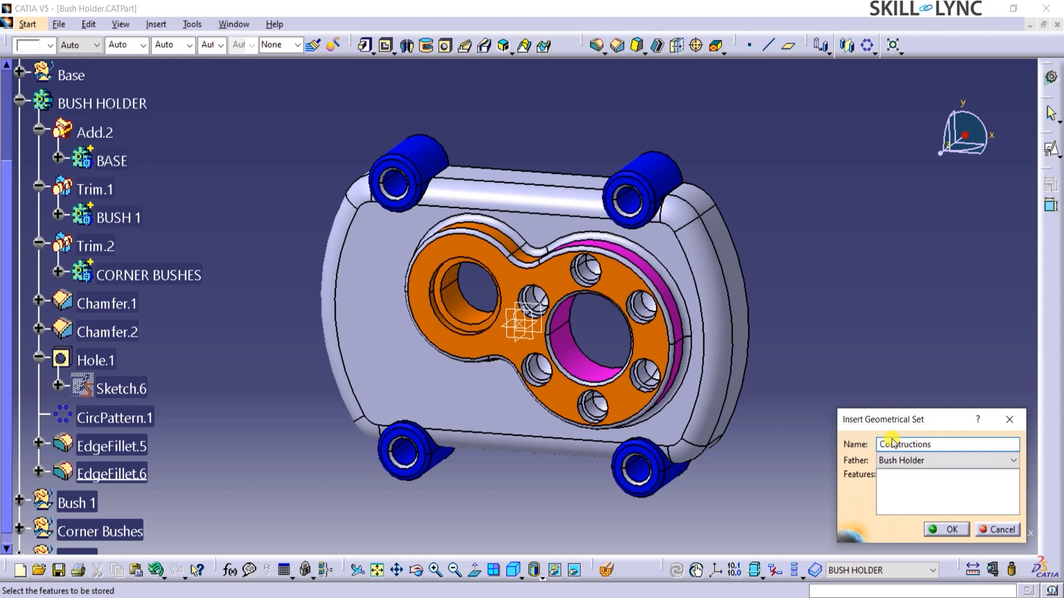
key(Return)
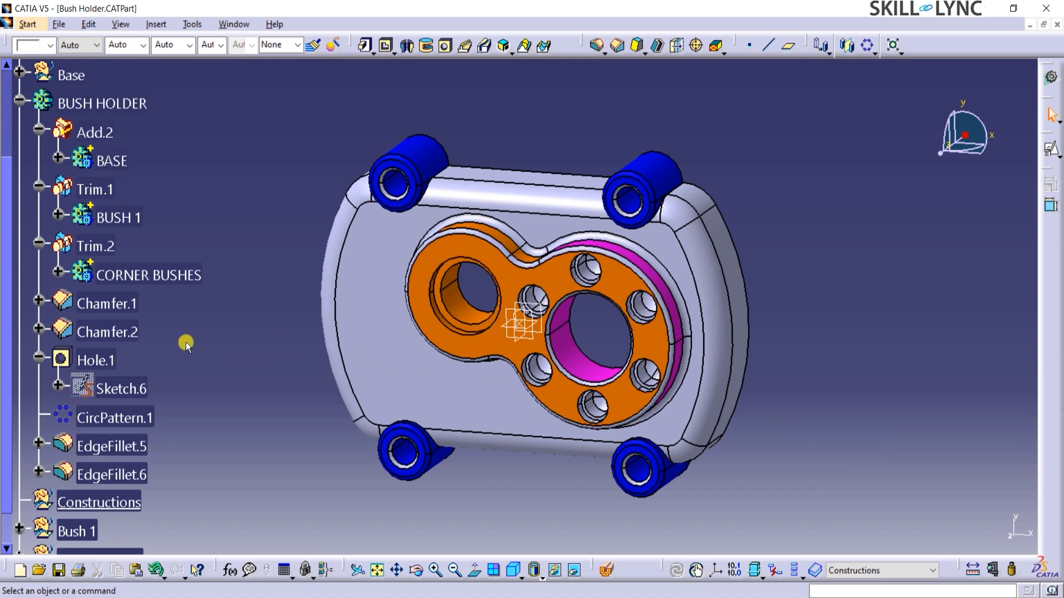
Step: Collapse the BUSH HOLDER body and move the Base, Corner Bushes, Bush 1 and Bush 2 sets into Constructions
click(19, 101)
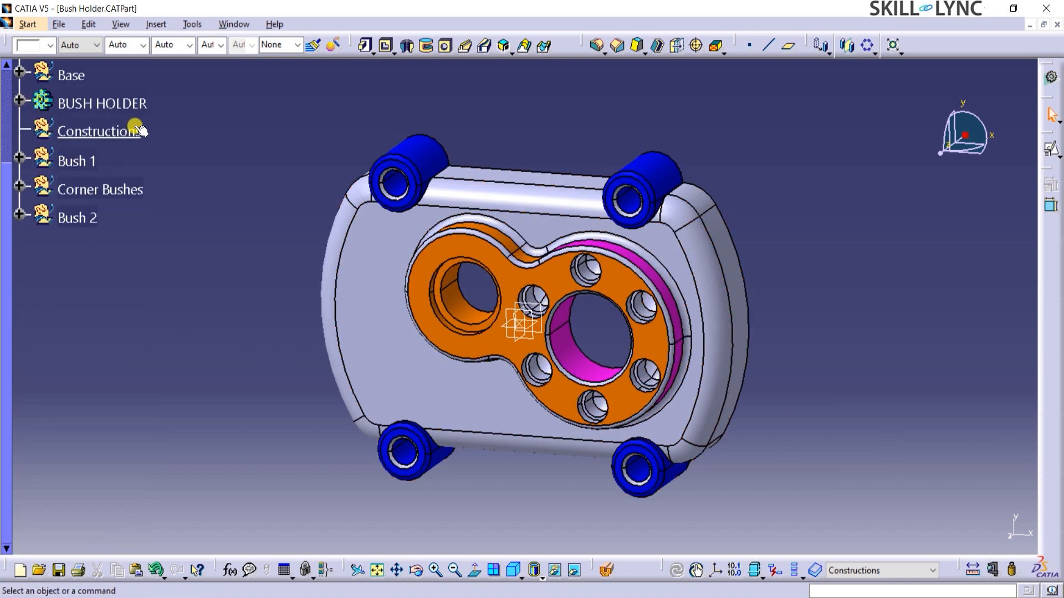
click(72, 80)
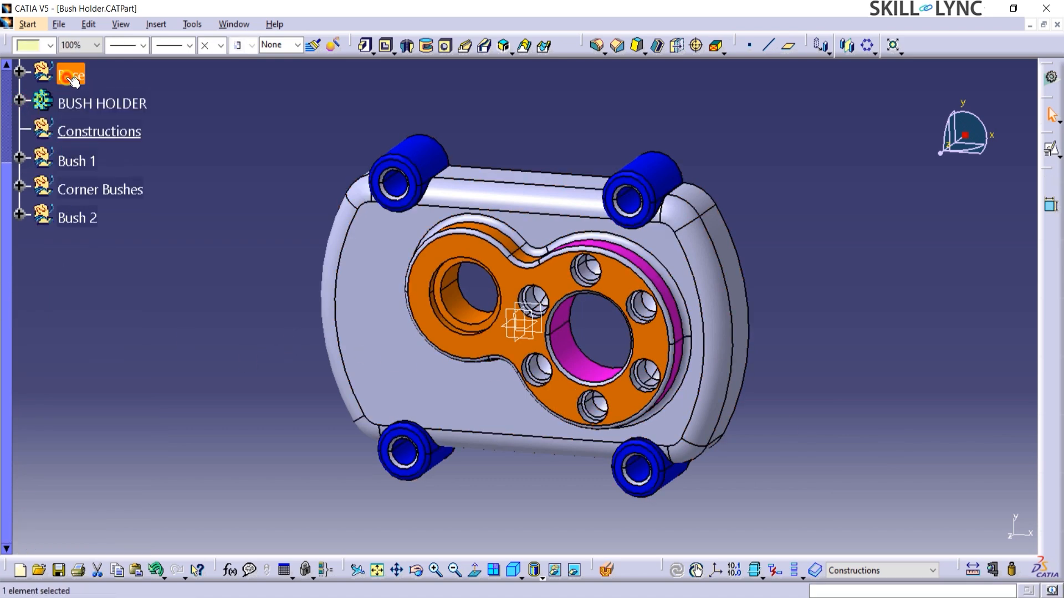
drag(67, 80, 73, 134)
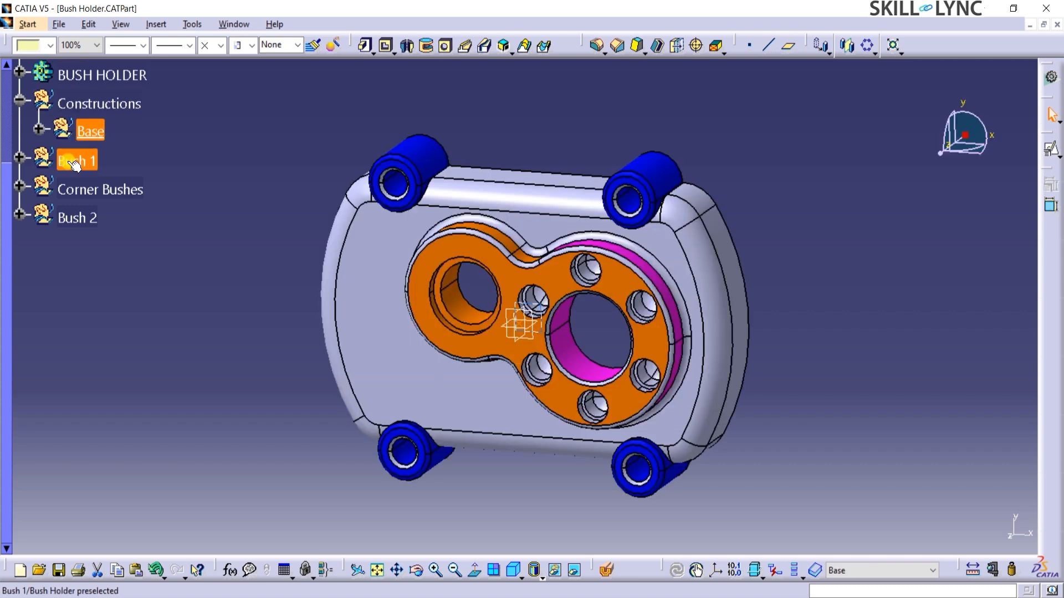
drag(72, 189, 88, 105)
click(72, 189)
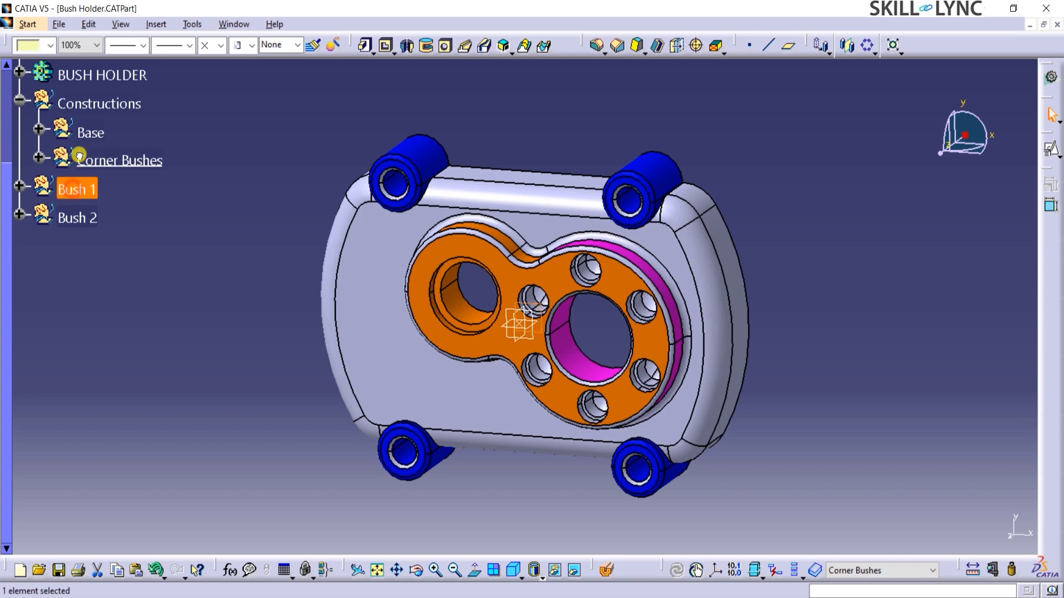
drag(79, 155, 85, 109)
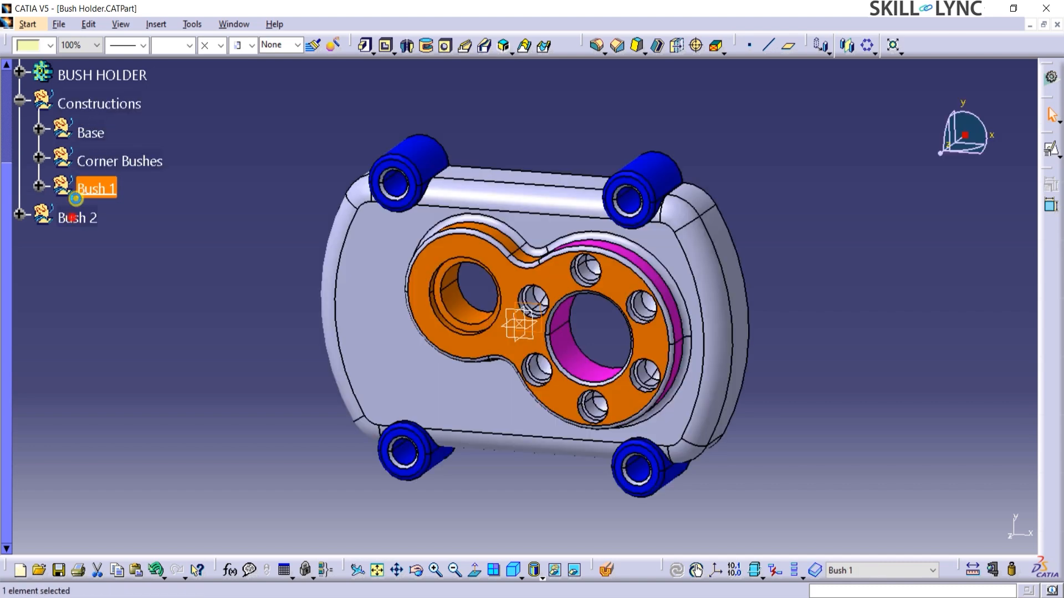
drag(72, 218, 78, 105)
click(267, 458)
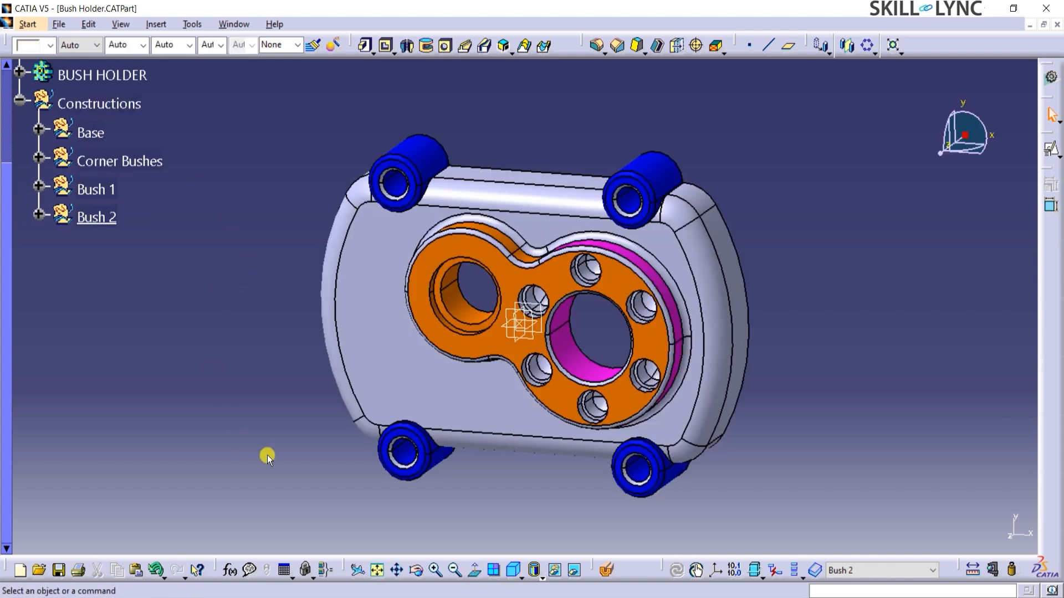
Step: Reorder the children of Constructions to Base, Bush 1, Bush 2 and Corner Bushes
middle_drag(267, 457, 154, 307)
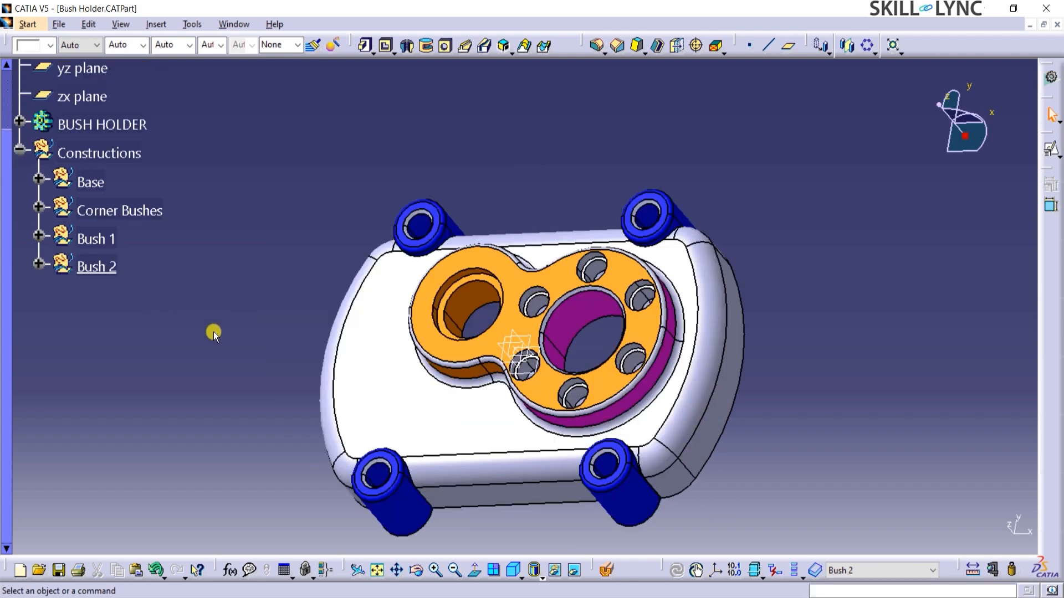
scroll(201, 327, up, 3)
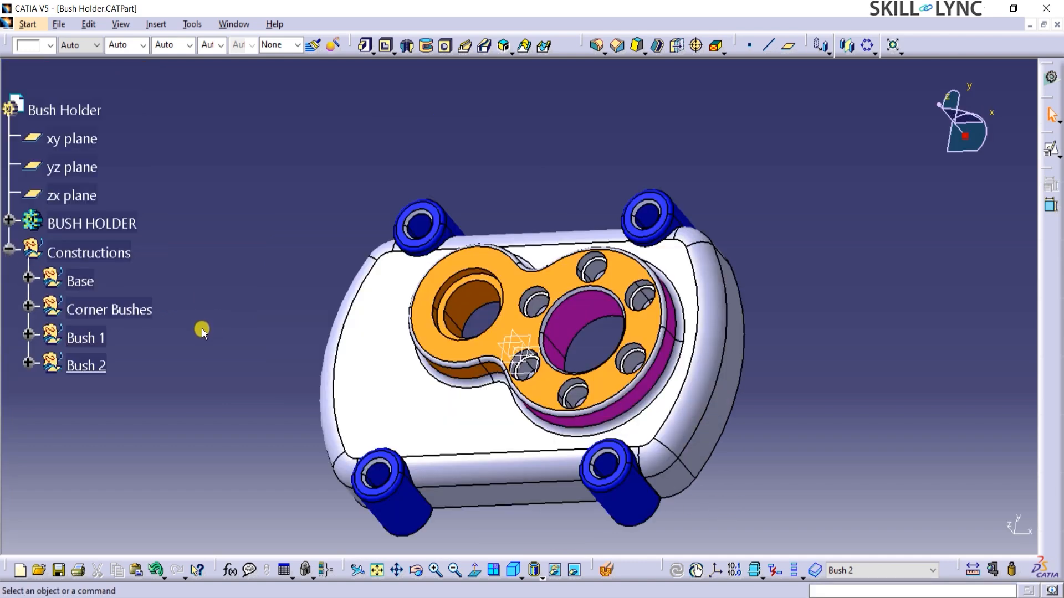
right_click(101, 255)
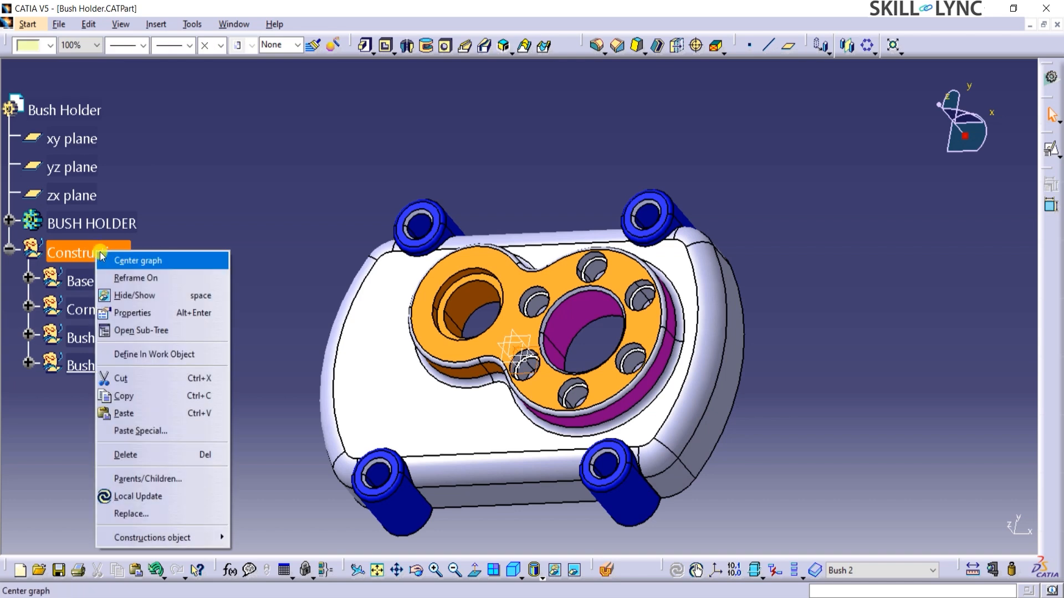
mouse_move(144, 539)
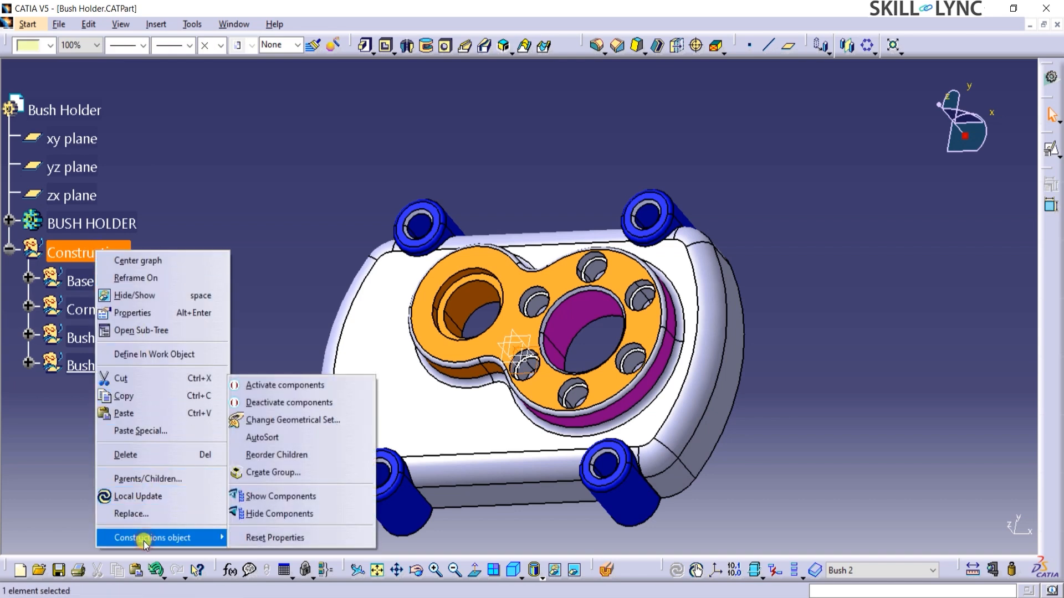
click(300, 455)
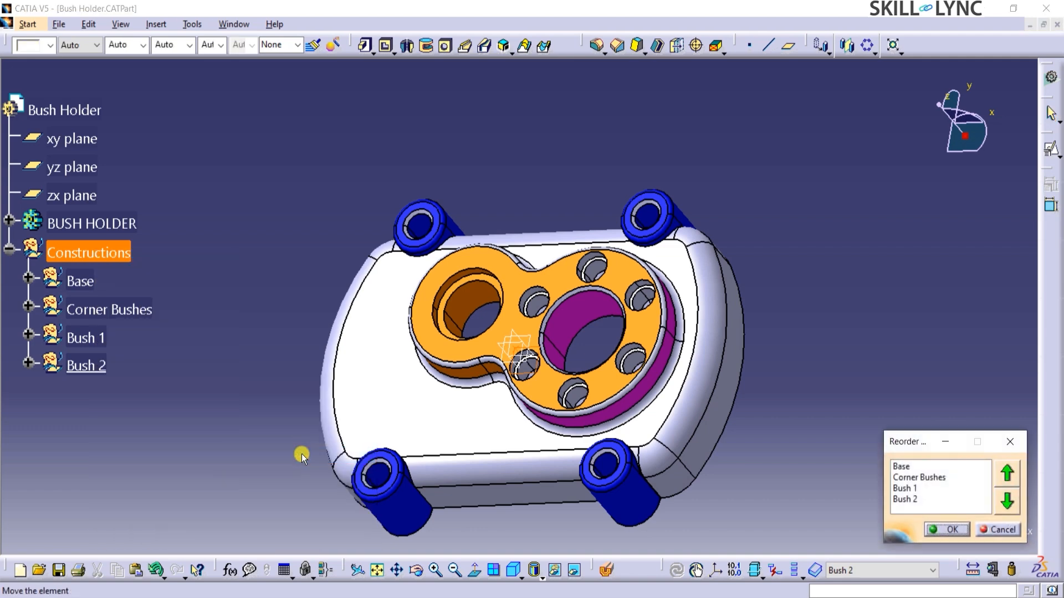
click(899, 490)
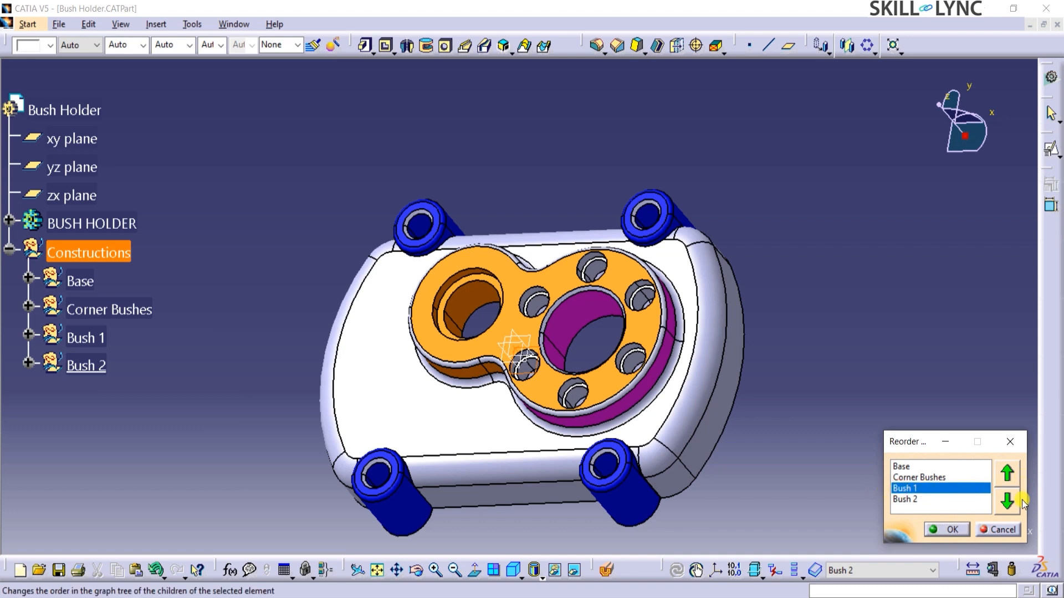
click(1007, 475)
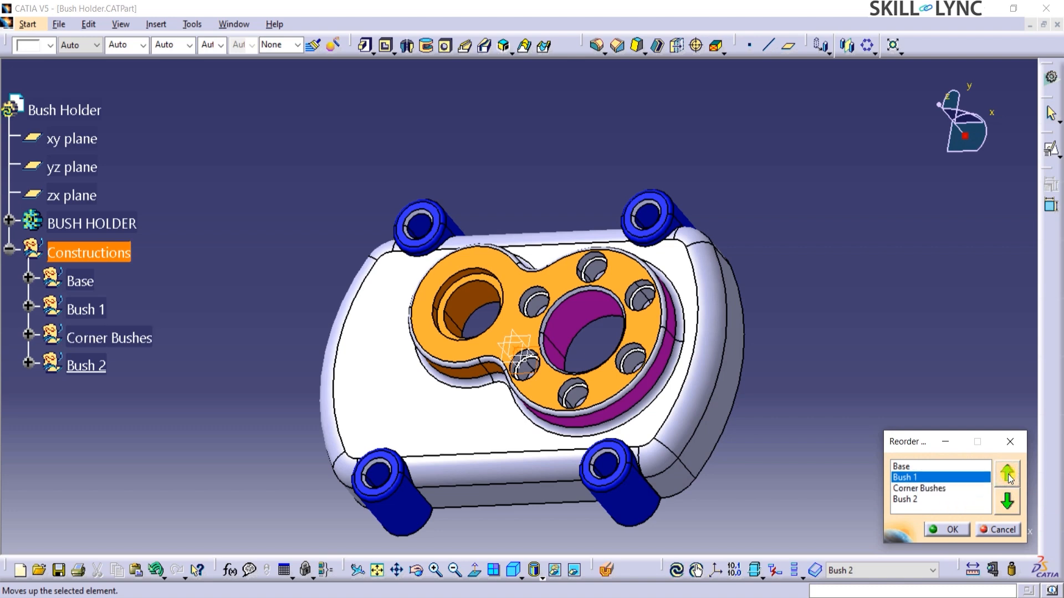
click(932, 489)
click(1008, 502)
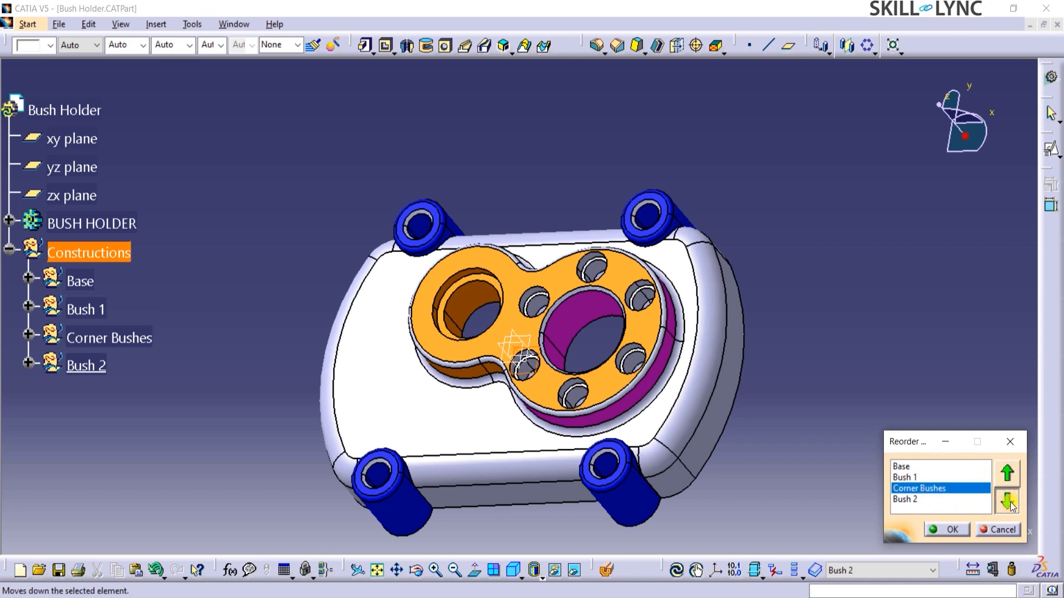
click(948, 530)
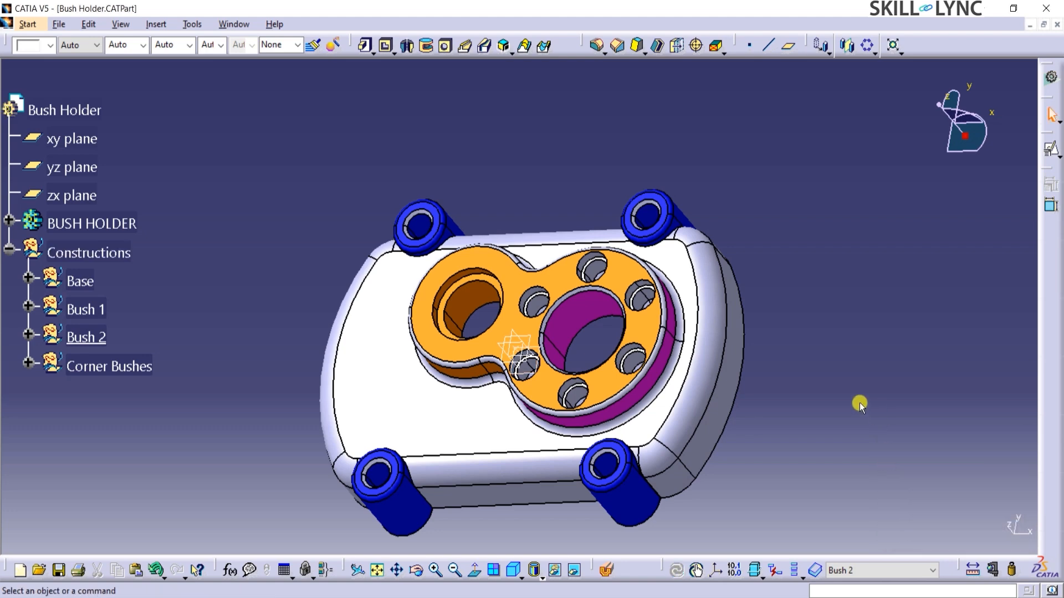
middle_drag(805, 388, 720, 371)
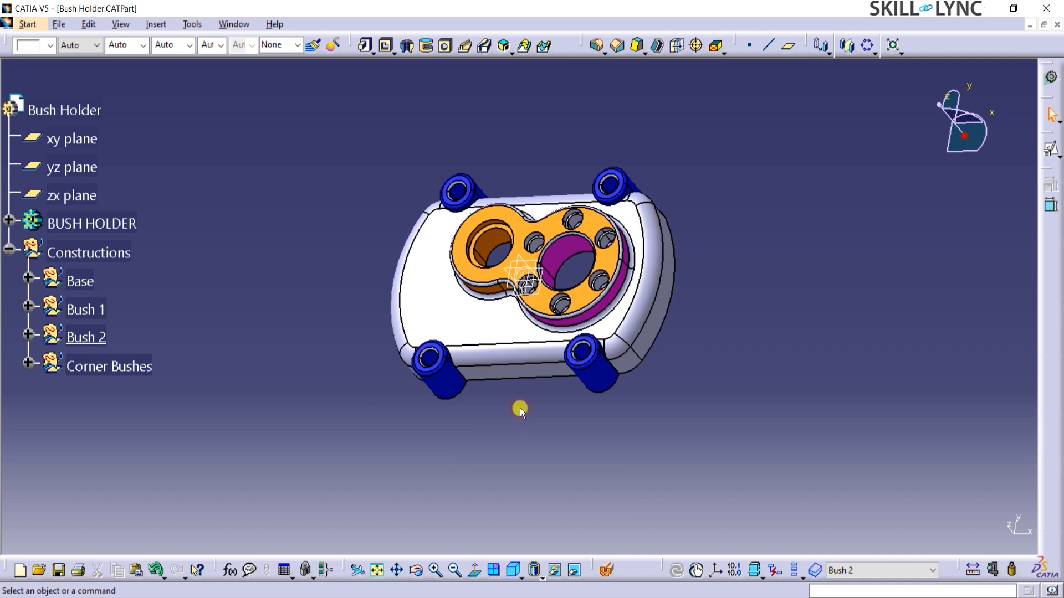